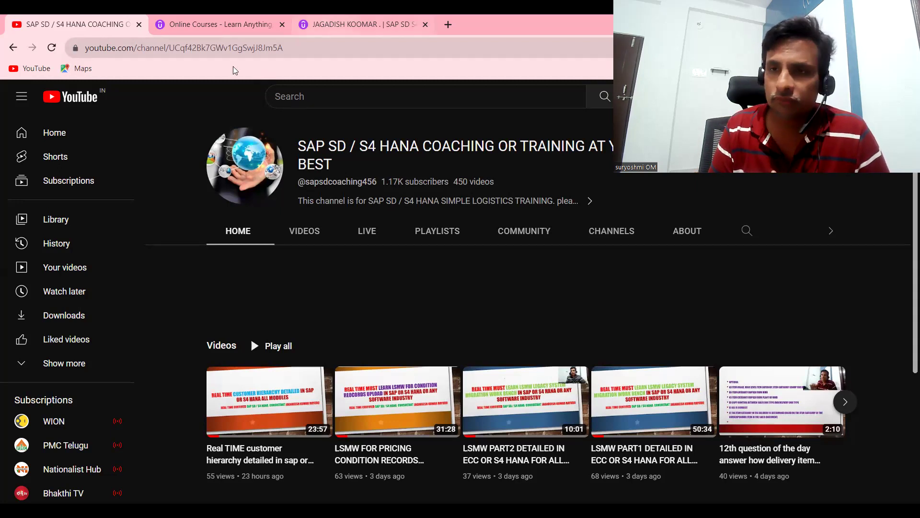
# Review the instructor's Udemy profile, including the About me section and the list of SAP SD and S/4 HANA courses
pyautogui.click(364, 25)
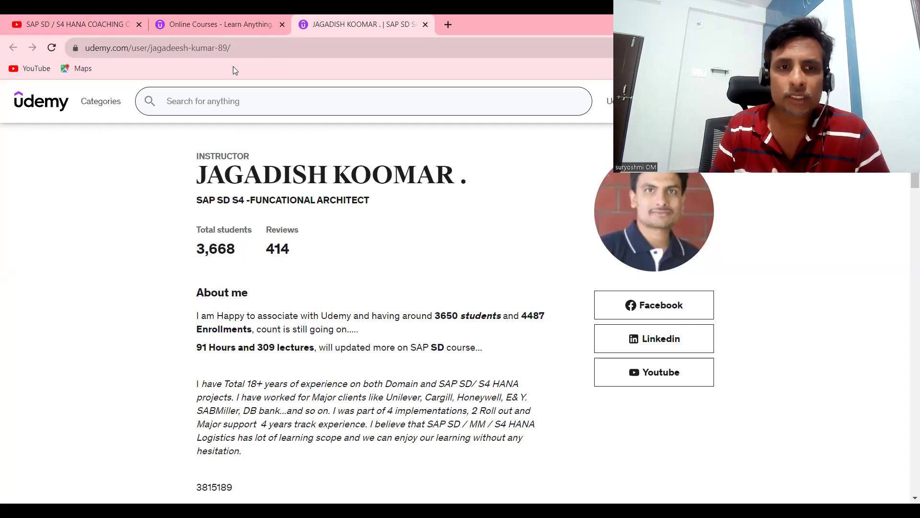
pyautogui.scroll(-3, 460, 287)
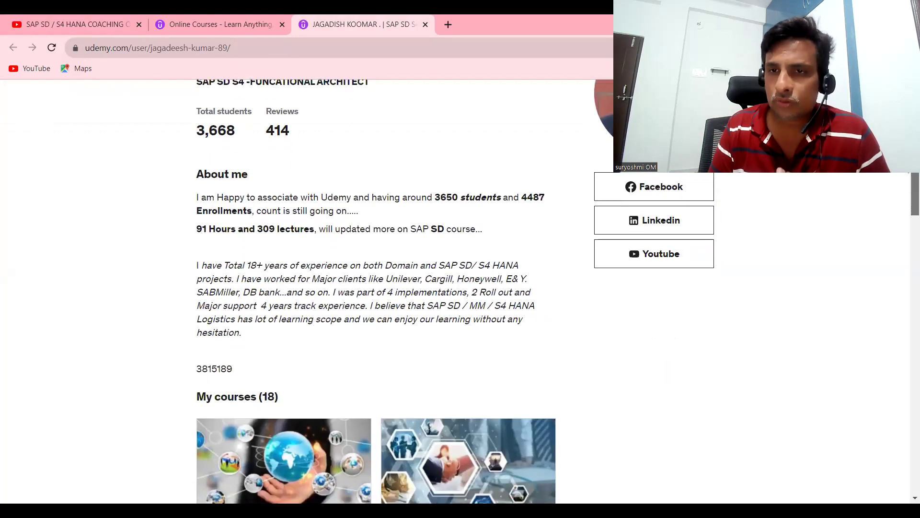
pyautogui.scroll(-1, 374, 287)
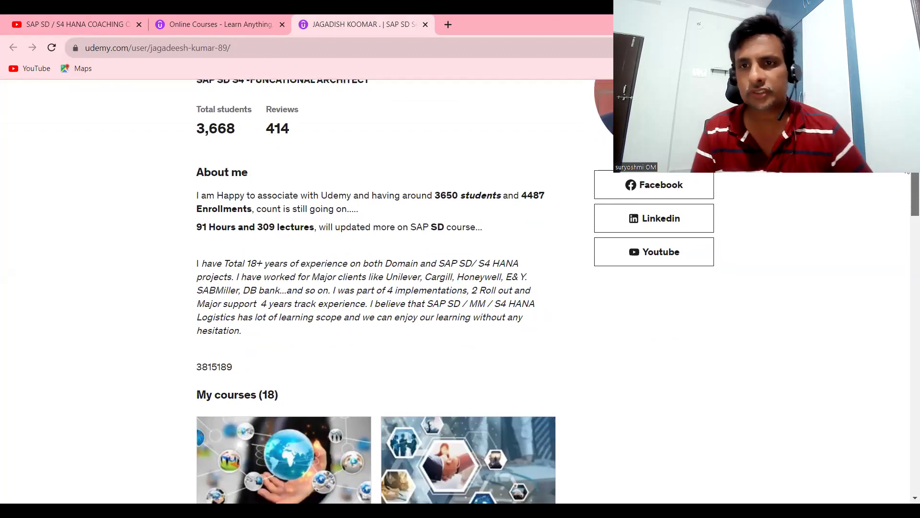
pyautogui.moveTo(906, 171); pyautogui.dragTo(906, 239)
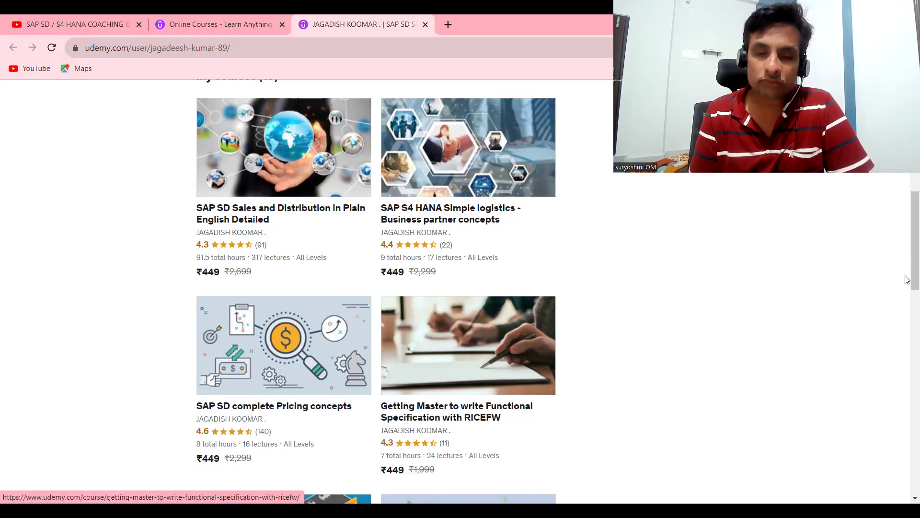
pyautogui.moveTo(907, 200); pyautogui.dragTo(906, 342)
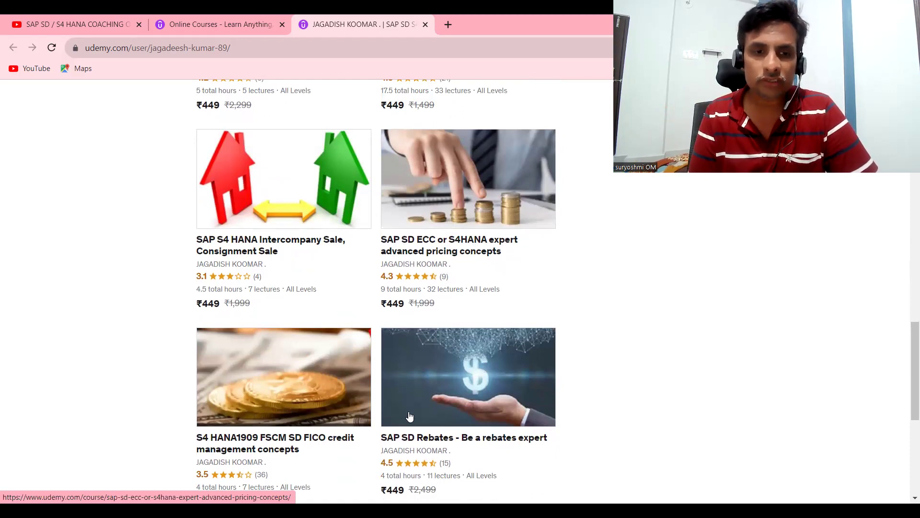
pyautogui.moveTo(906, 359); pyautogui.dragTo(907, 182)
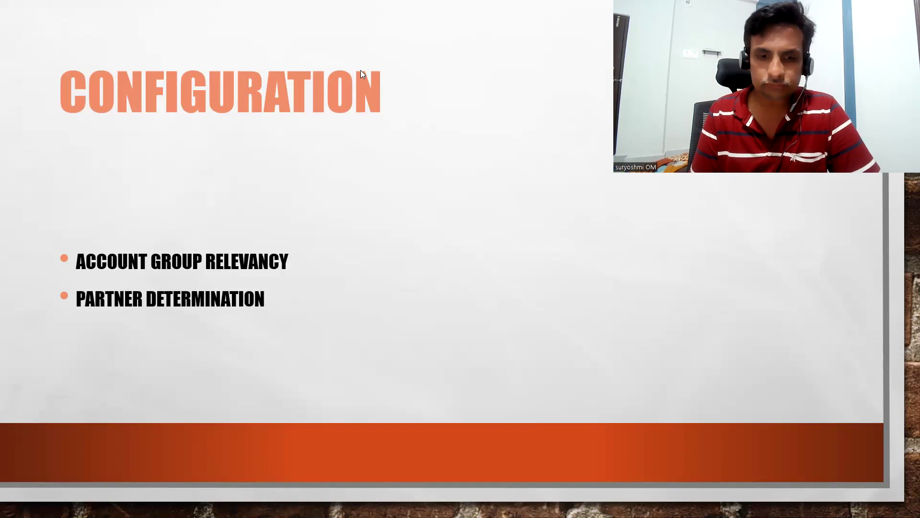
# Bring up the presentation slide showing the retail industry customer hierarchy structure
pyautogui.click(275, 210)
pyautogui.click(276, 211)
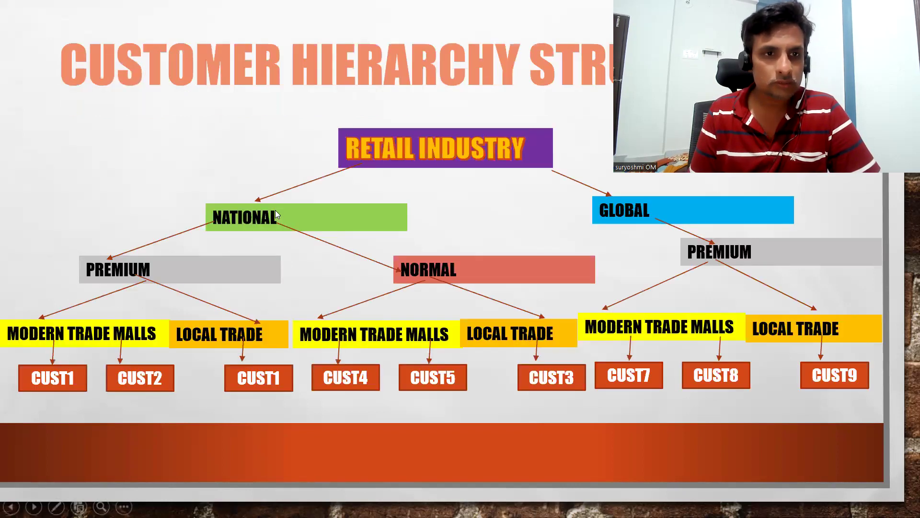
pyautogui.press('Left')
pyautogui.press('Right')
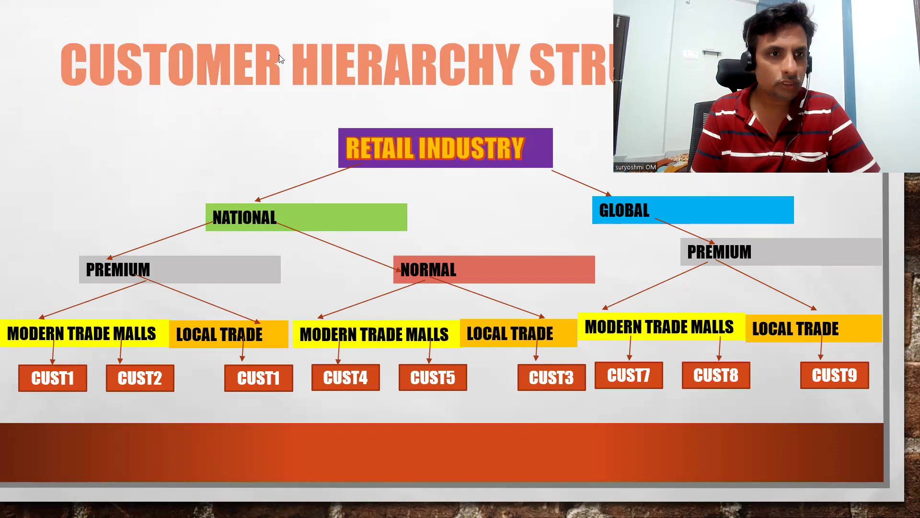
# Switch to SAP and expand the IMG structure under Accounts Receivable and Accounts Payable to the Customer Accounts master data preparations
pyautogui.hotkey('alt', 'Tab')
pyautogui.click(22, 178)
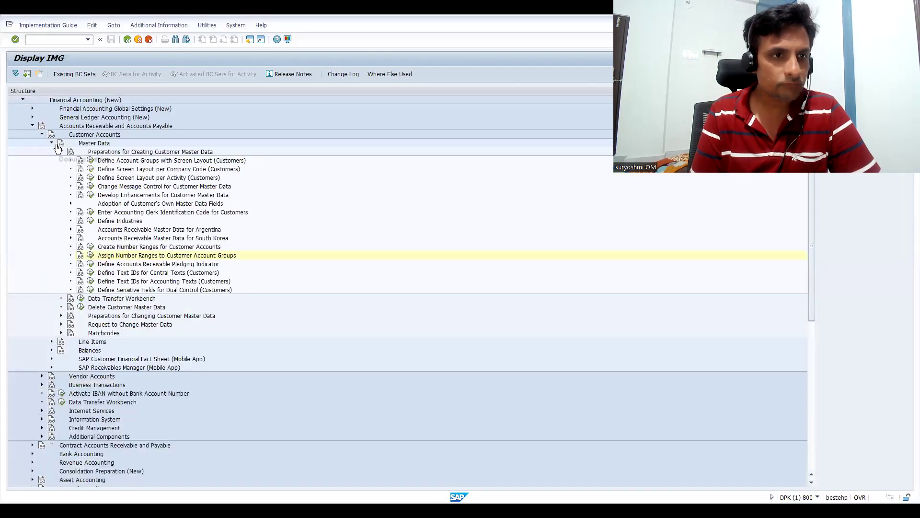
pyautogui.click(41, 134)
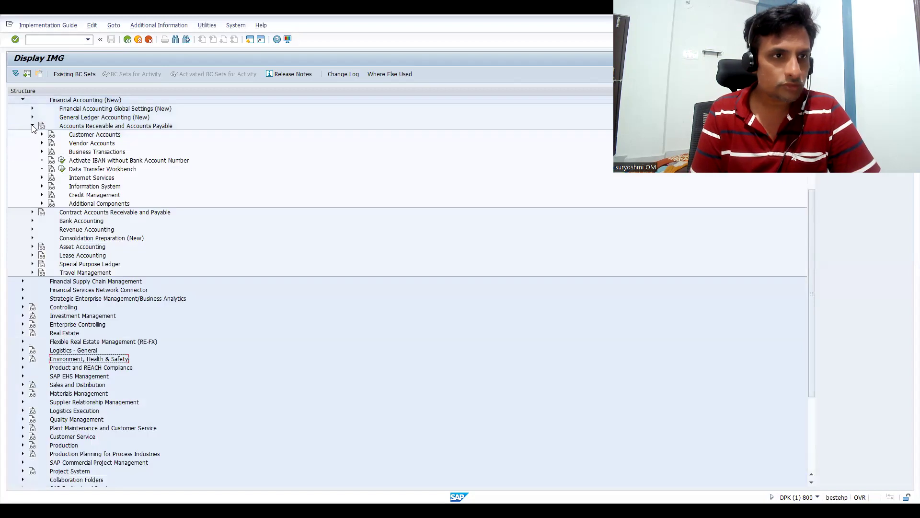
pyautogui.click(32, 125)
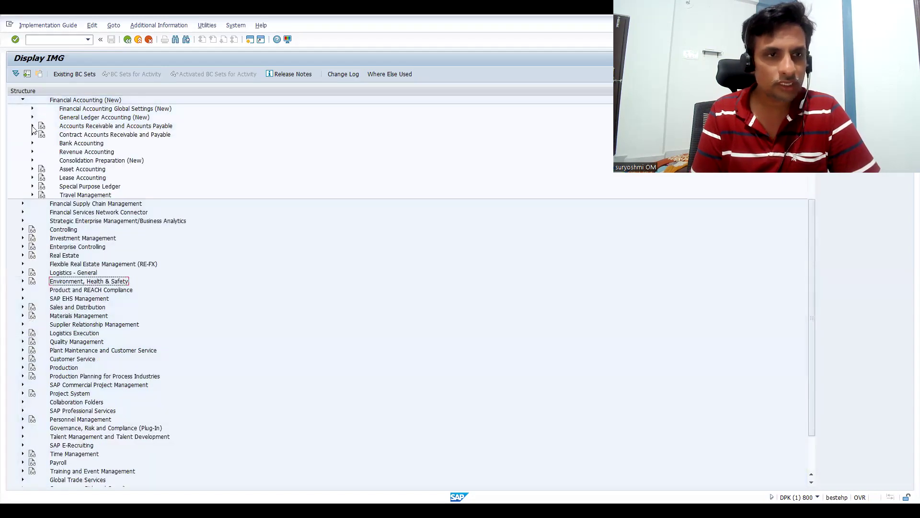
pyautogui.click(32, 127)
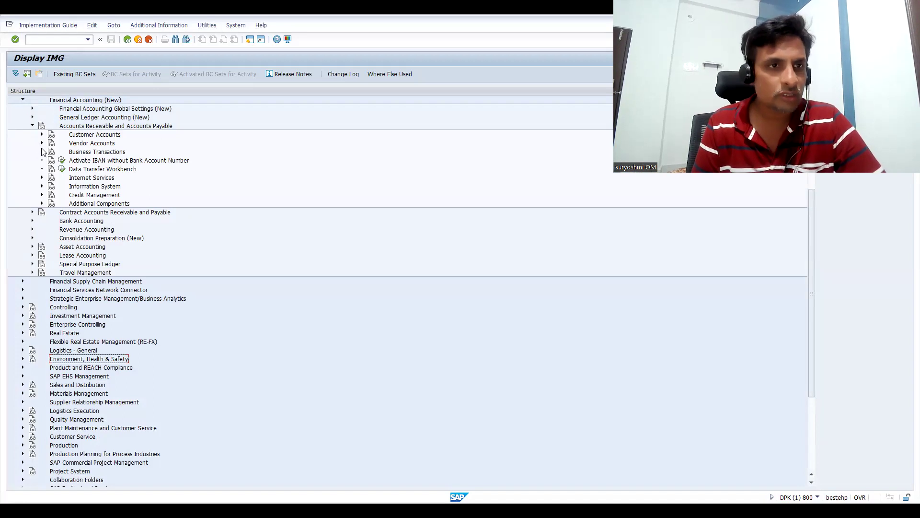
pyautogui.click(42, 136)
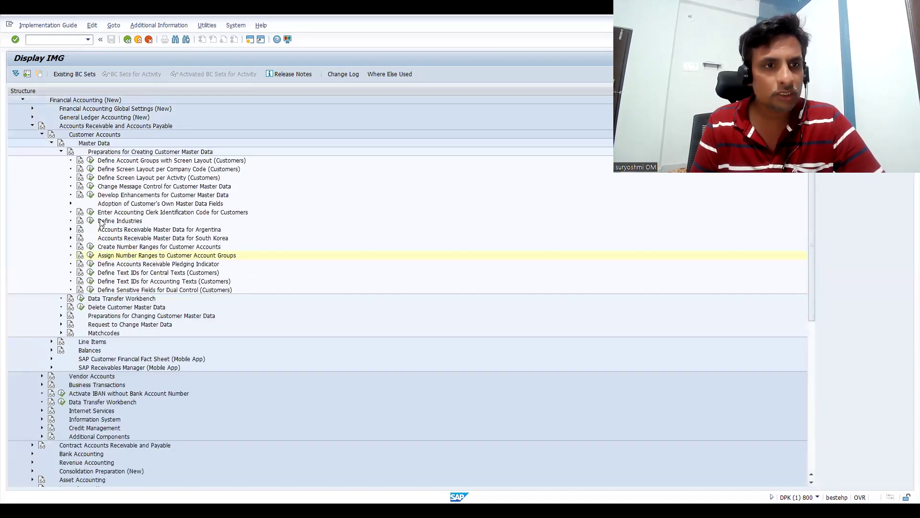
# Open the definition of customer account groups with screen layout, locate account group ZI01 and display its details
pyautogui.click(90, 161)
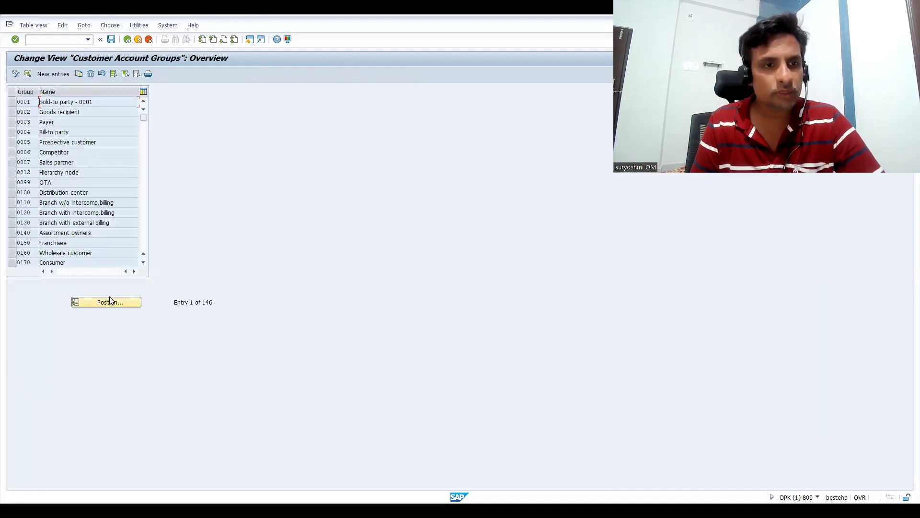
pyautogui.click(110, 301)
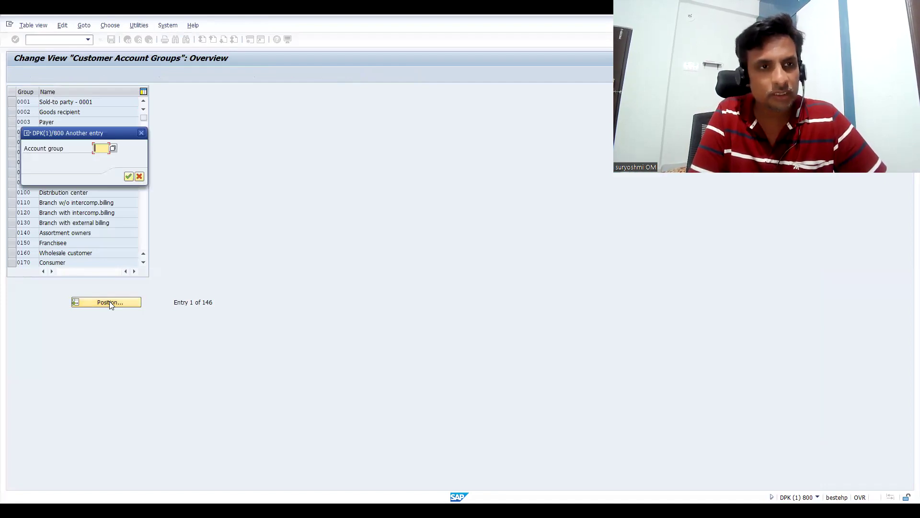
pyautogui.write('z')
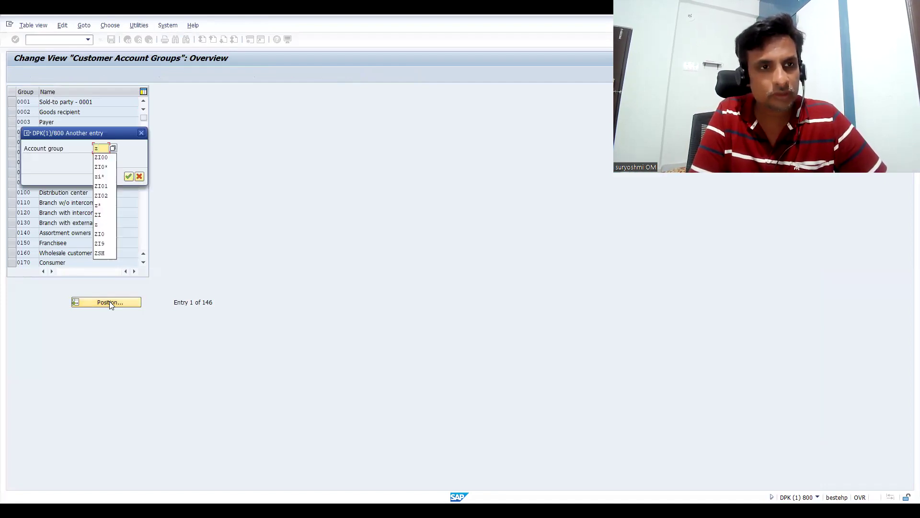
pyautogui.write('i')
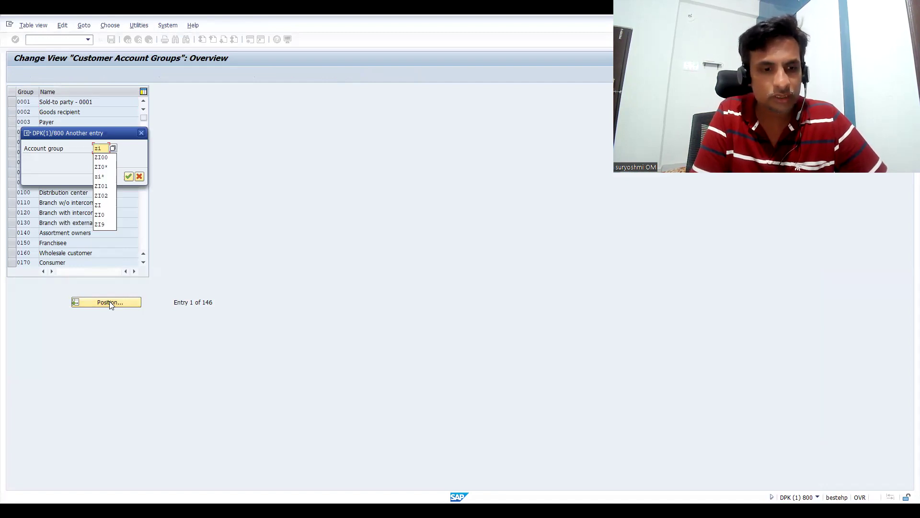
pyautogui.write('01')
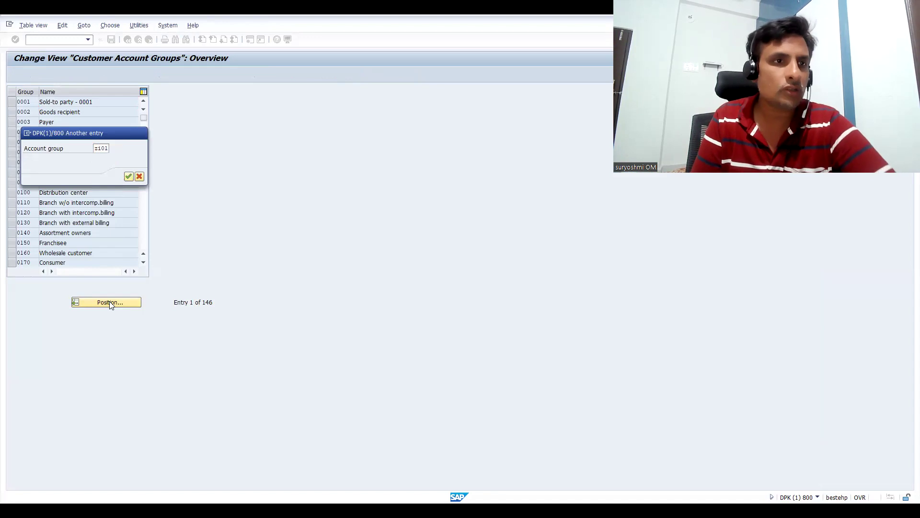
pyautogui.press('Return')
pyautogui.doubleClick(29, 106)
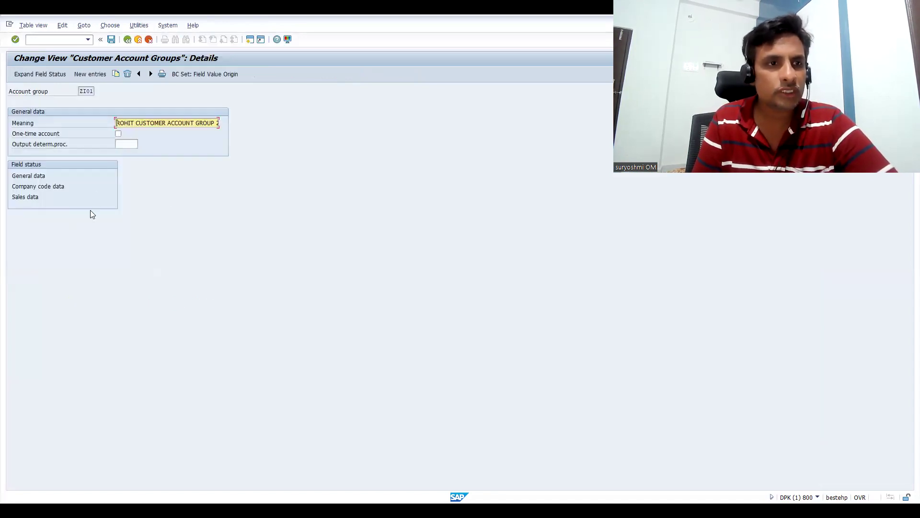
# Examine the General data field status groups of account group ZI01 and return to the group's details
pyautogui.click(30, 178)
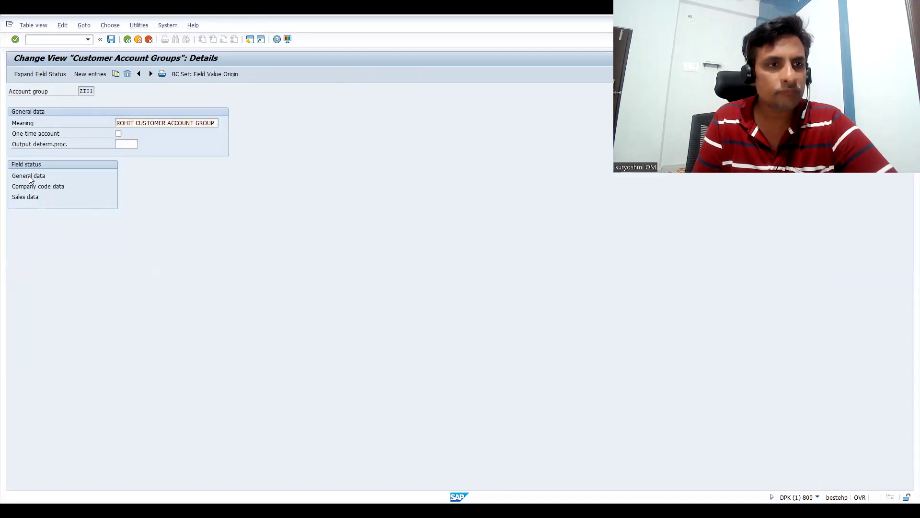
pyautogui.doubleClick(30, 178)
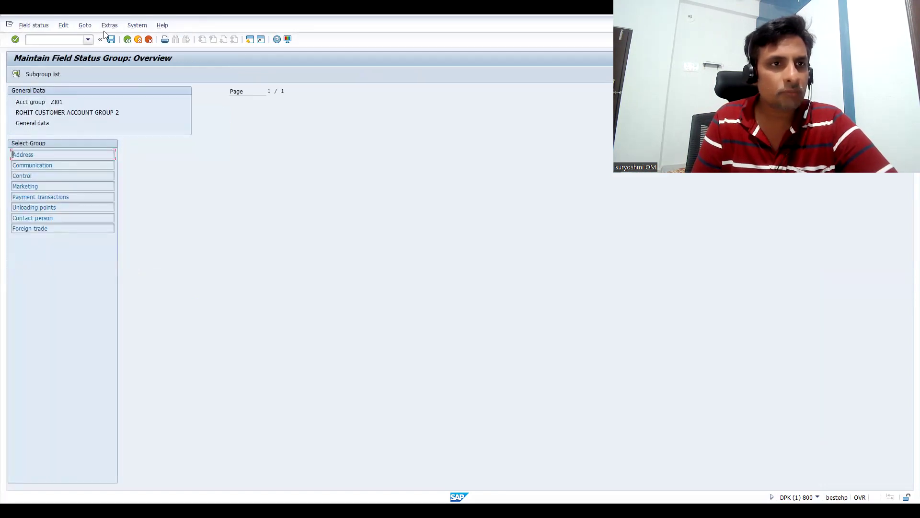
pyautogui.click(127, 40)
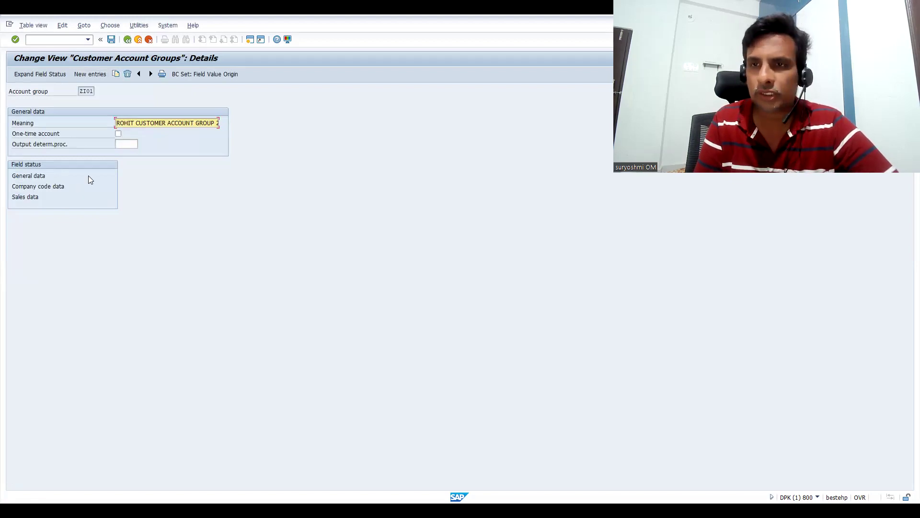
# Consult the customer hierarchy slide in the presentation, switch back to SAP and leave the account group definitions for the IMG structure
pyautogui.hotkey('alt', 'Tab')
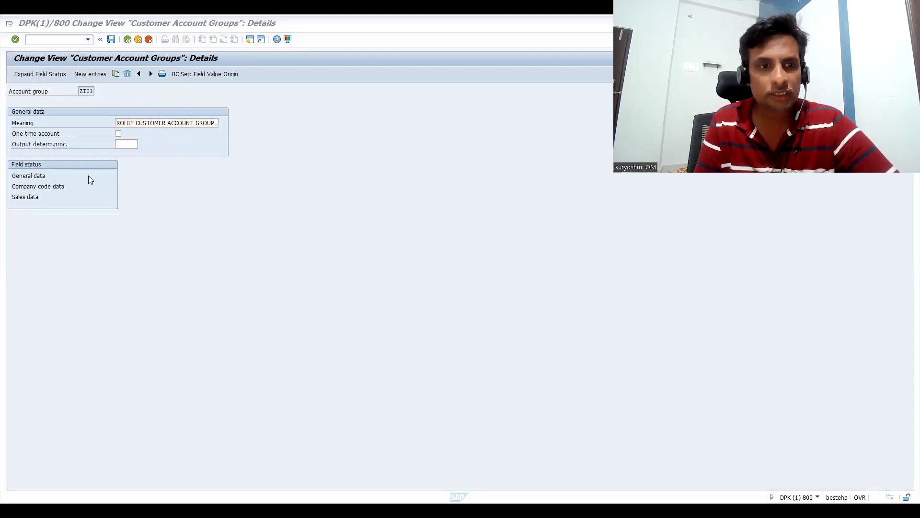
pyautogui.hotkey('alt', 'Tab')
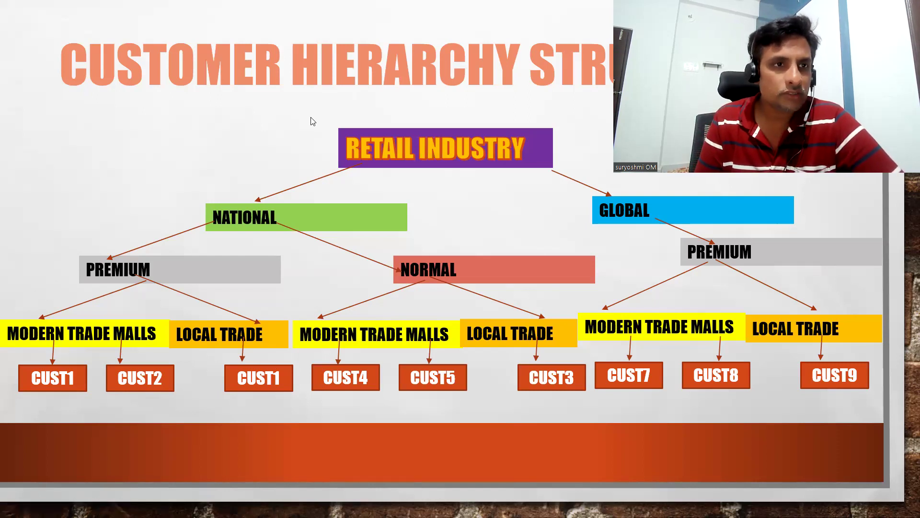
pyautogui.hotkey('alt', 'Tab')
pyautogui.press('F3')
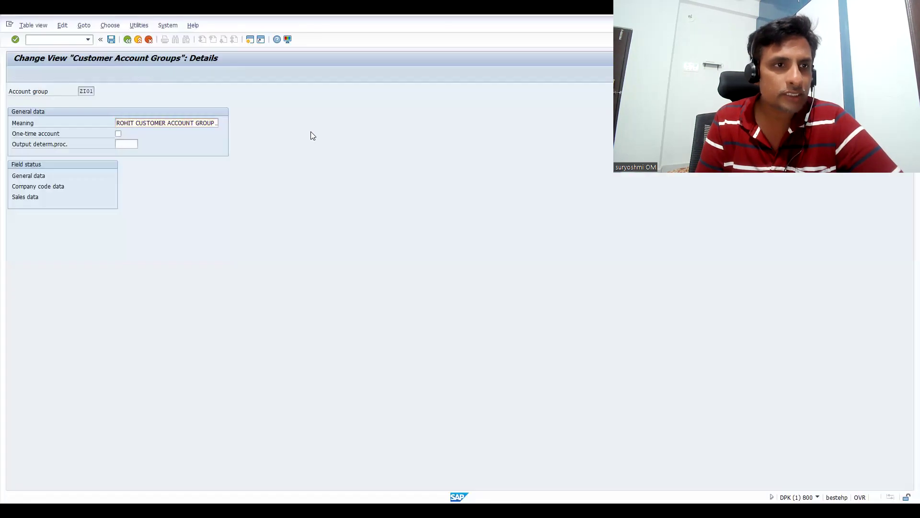
pyautogui.press('F3')
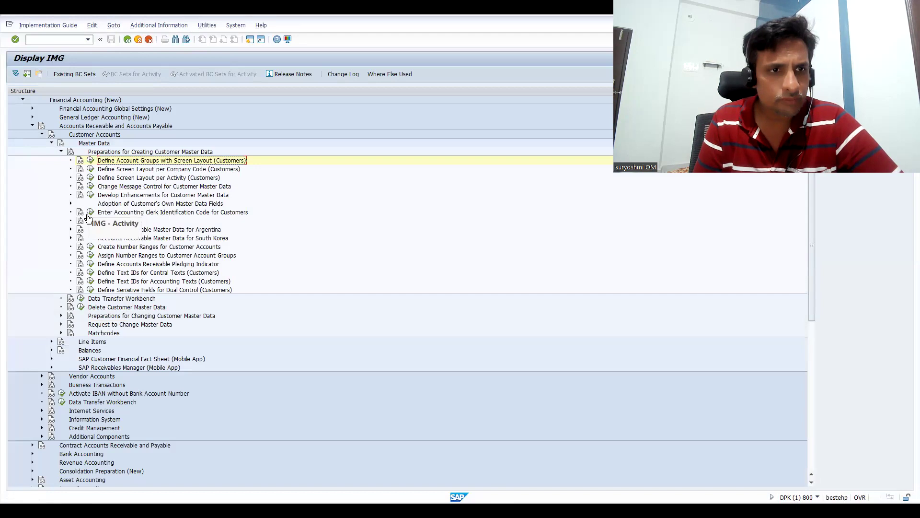
# Look up the number range assigned to account group ZI01 in the customer account group assignments, and return to the IMG structure
pyautogui.click(90, 256)
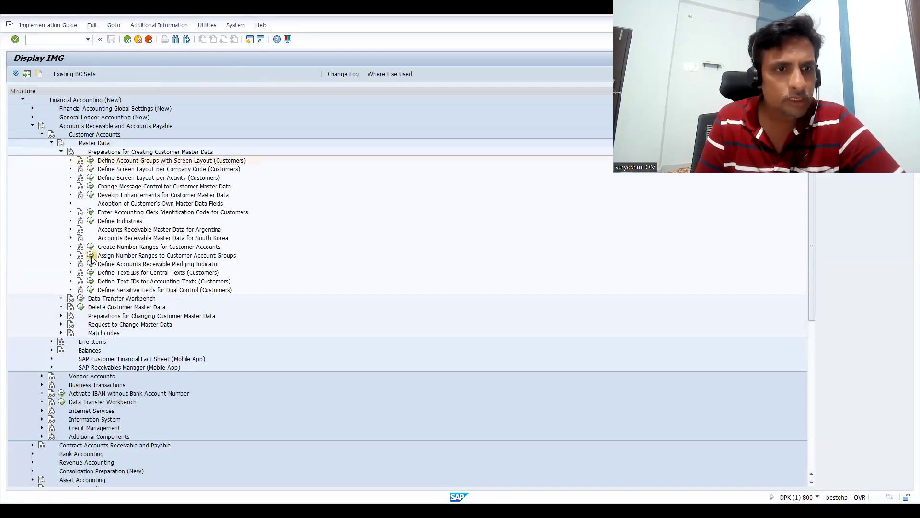
pyautogui.click(110, 292)
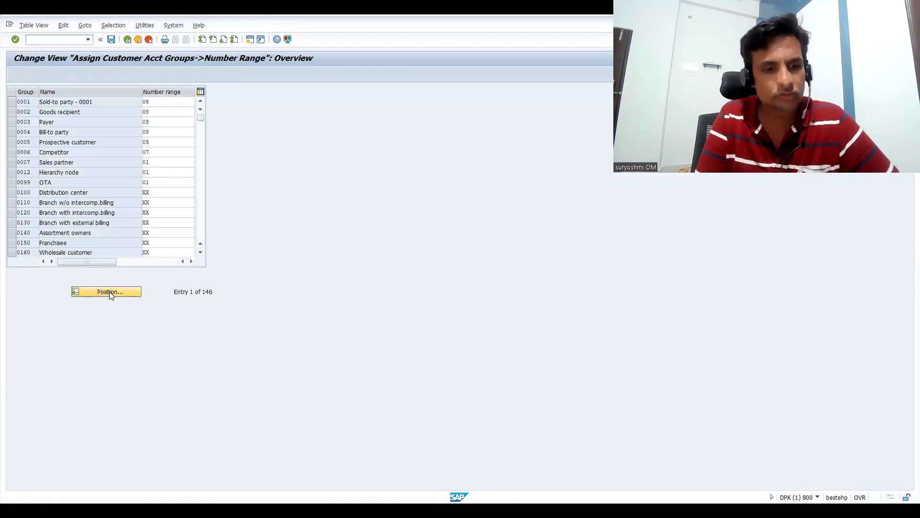
pyautogui.write('zi01')
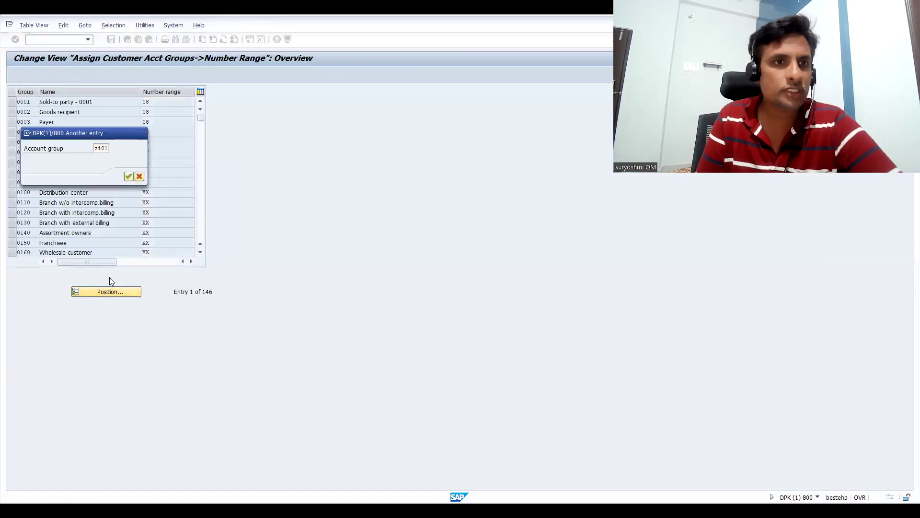
pyautogui.press('Return')
pyautogui.click(162, 102)
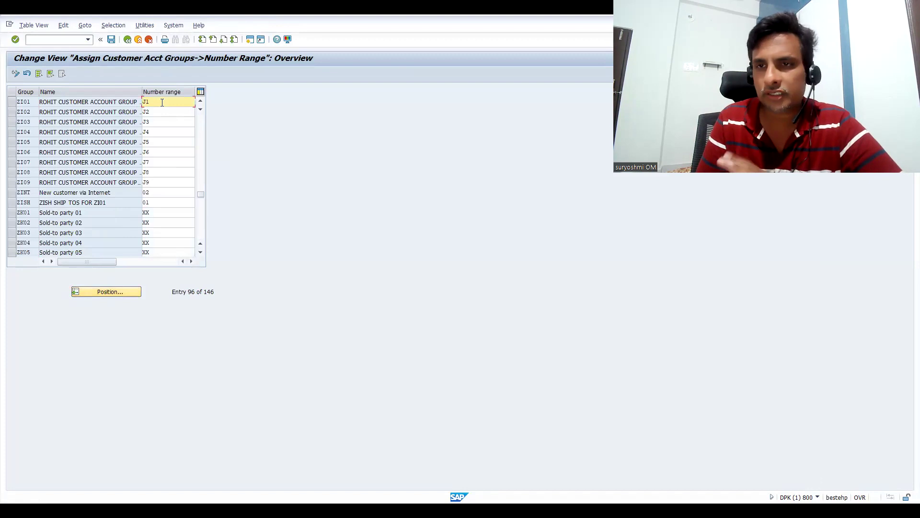
pyautogui.press('F3')
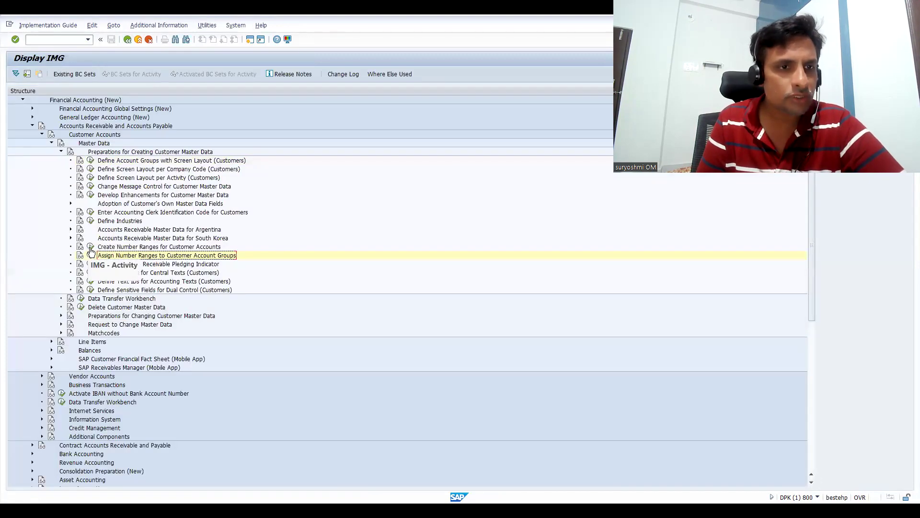
# Examine the number range intervals for customer accounts down to the J-series ranges, and return to the IMG structure
pyautogui.click(91, 248)
pyautogui.click(30, 115)
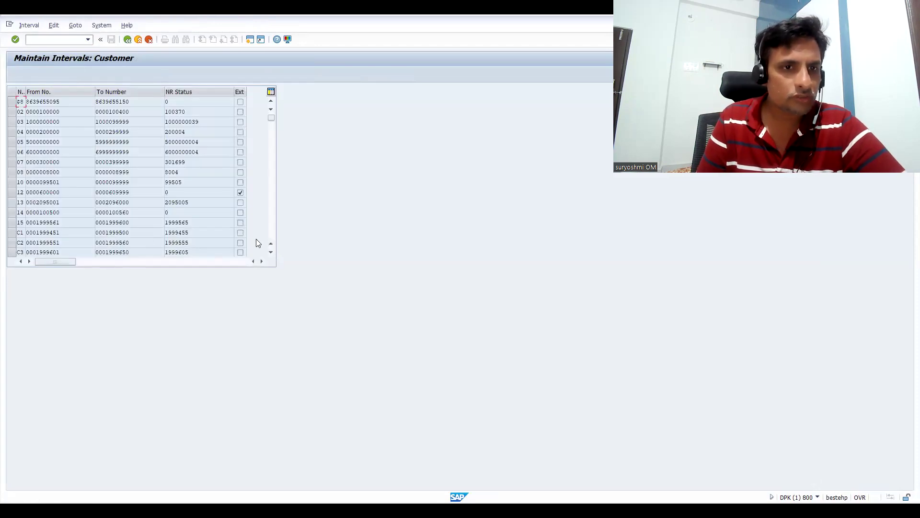
pyautogui.click(270, 234)
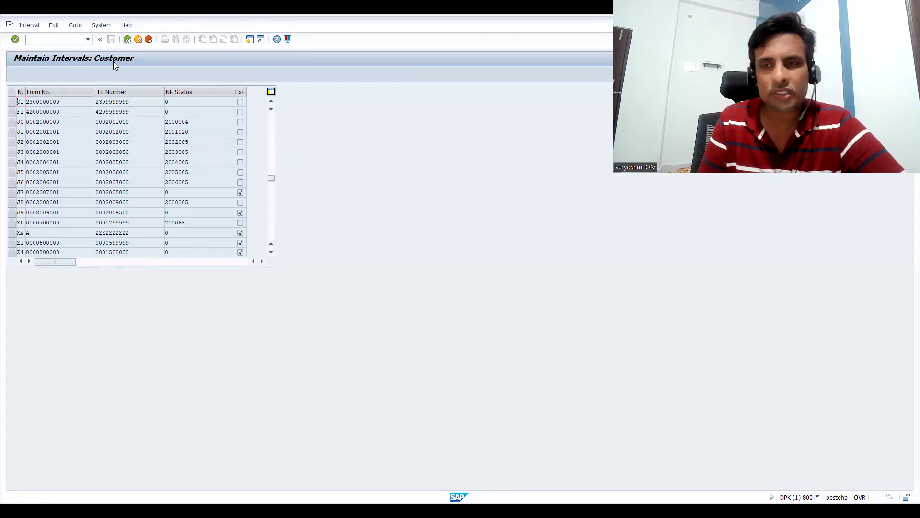
pyautogui.press('F3')
pyautogui.press('F3')
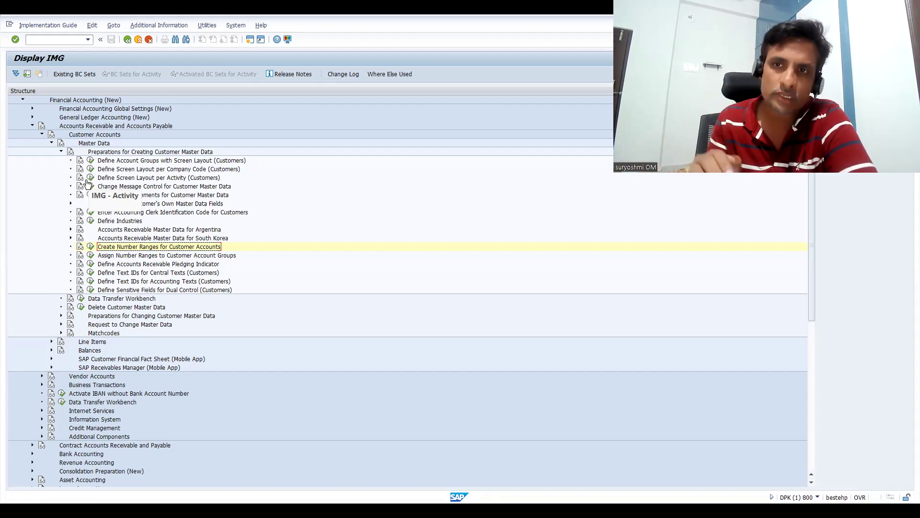
# Open account group 0012 Hierarchy node, examine the Marketing field status under its General data, and return to the group's details
pyautogui.click(90, 161)
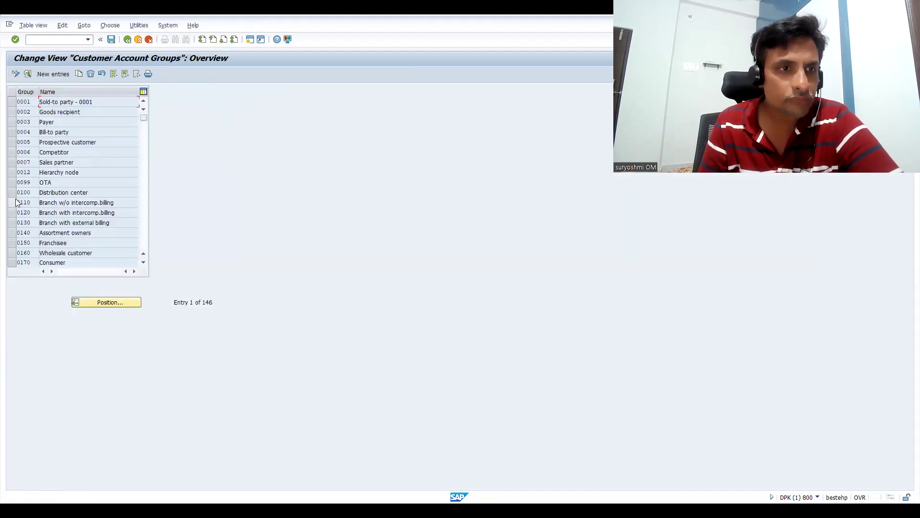
pyautogui.click(11, 174)
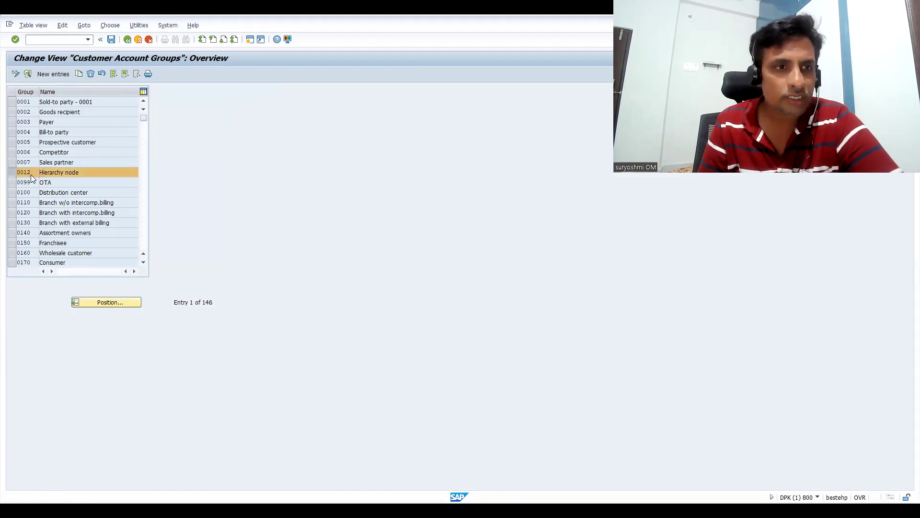
pyautogui.doubleClick(31, 174)
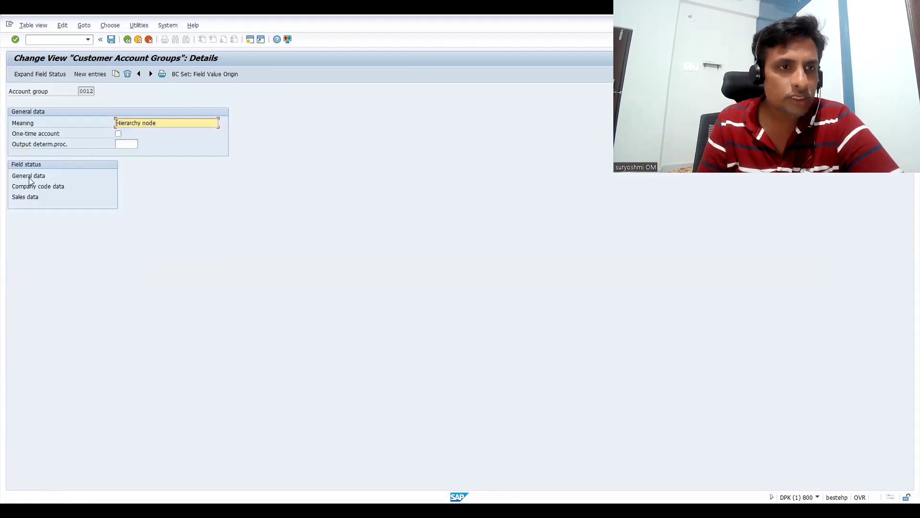
pyautogui.doubleClick(29, 176)
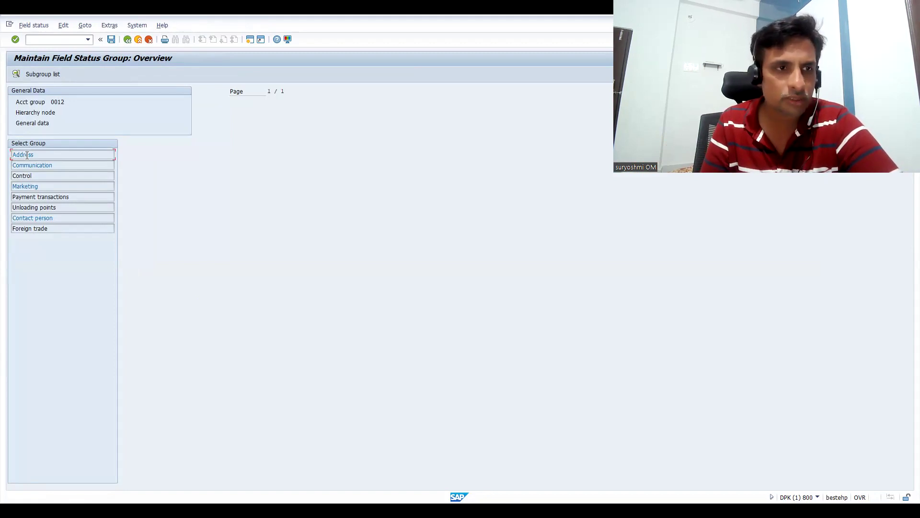
pyautogui.doubleClick(28, 186)
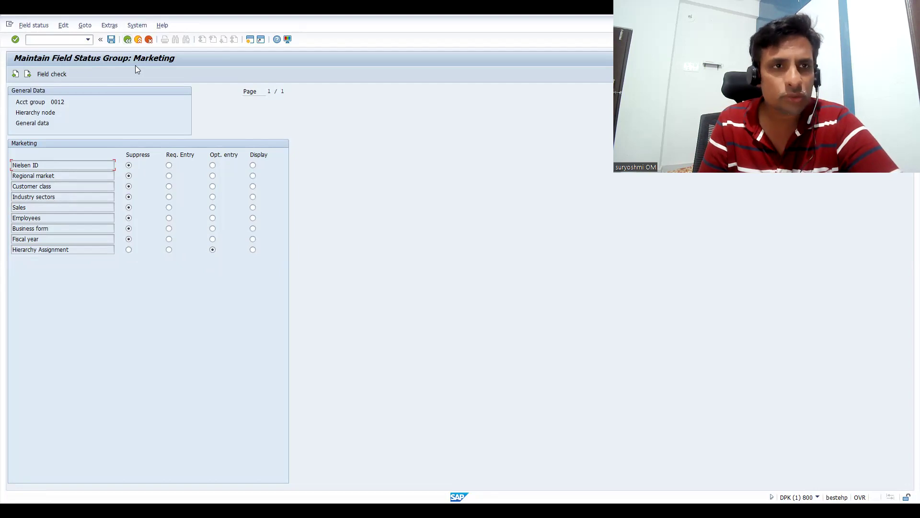
pyautogui.press('F3')
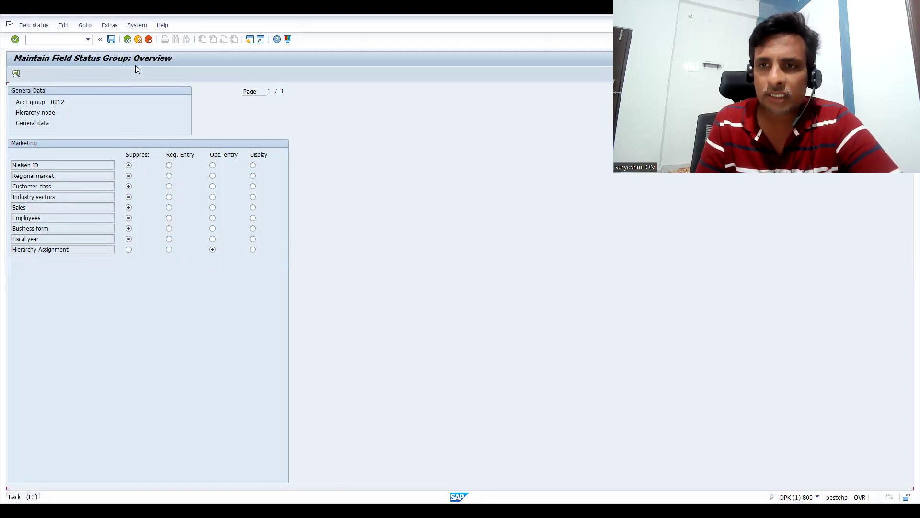
pyautogui.press('F3')
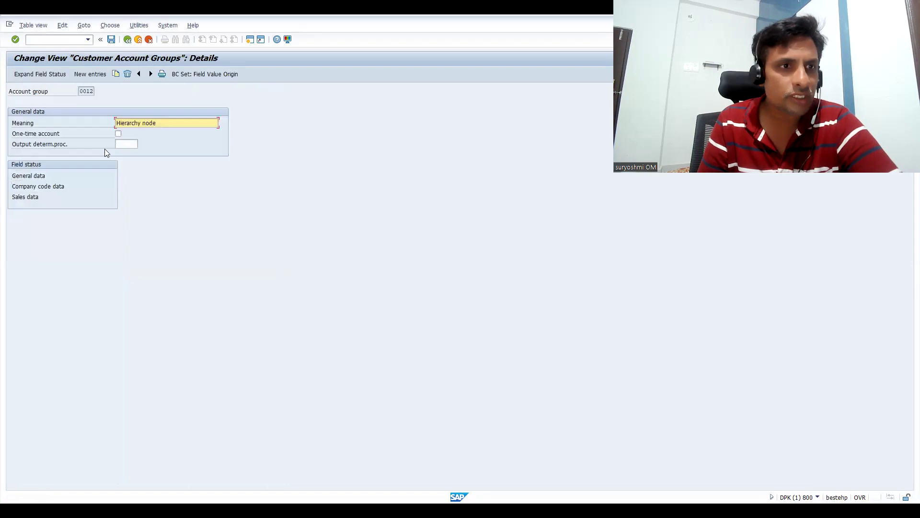
# Examine the Company code data field status groups and the Billing fields under Sales data of account group 0012, returning to its details
pyautogui.doubleClick(43, 187)
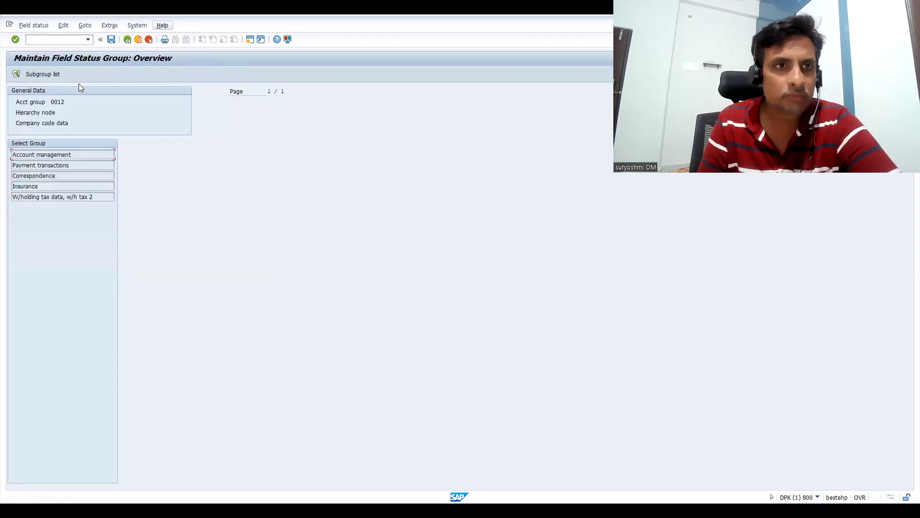
pyautogui.press('F3')
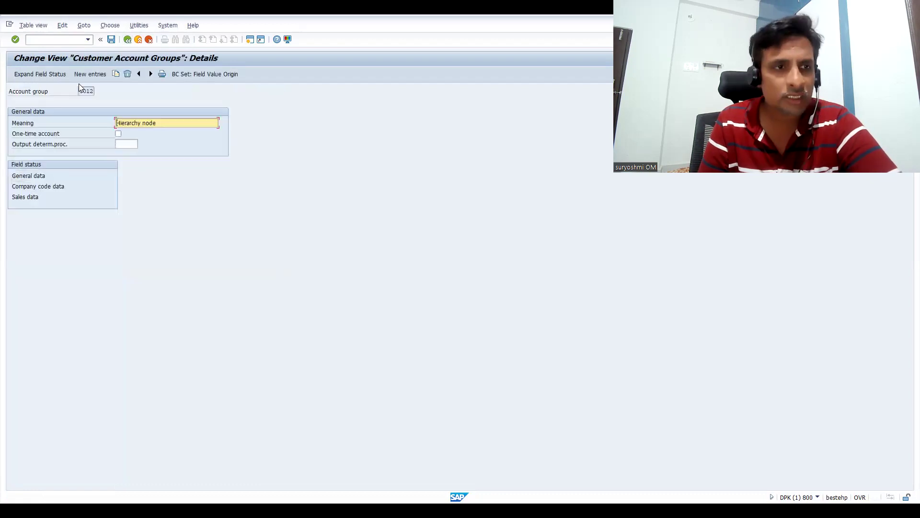
pyautogui.doubleClick(34, 197)
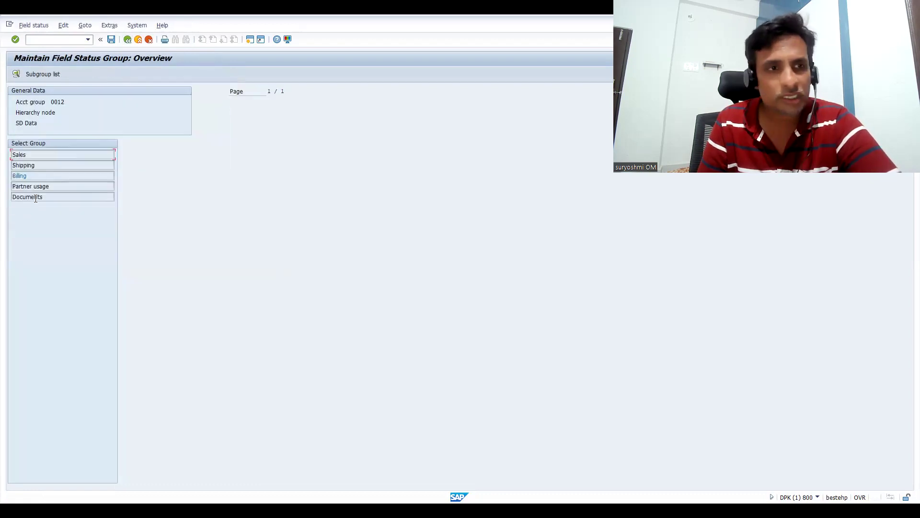
pyautogui.doubleClick(19, 176)
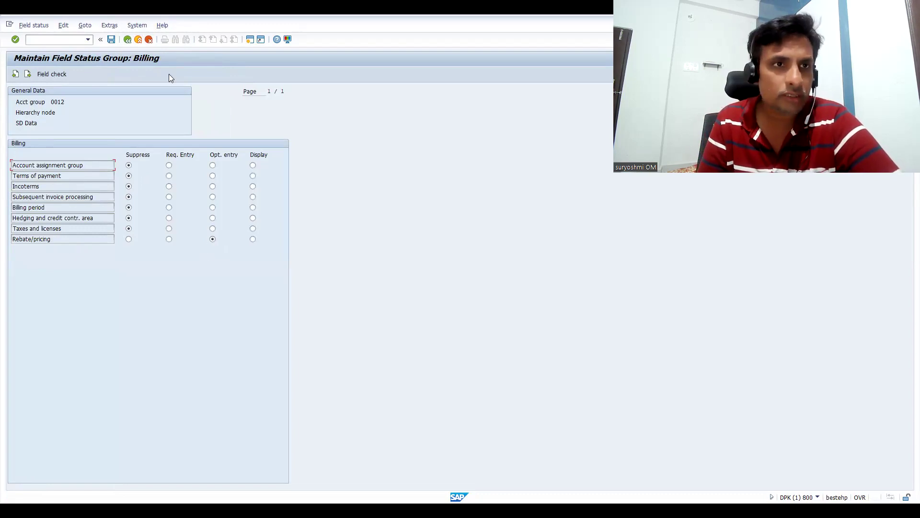
pyautogui.press('F3')
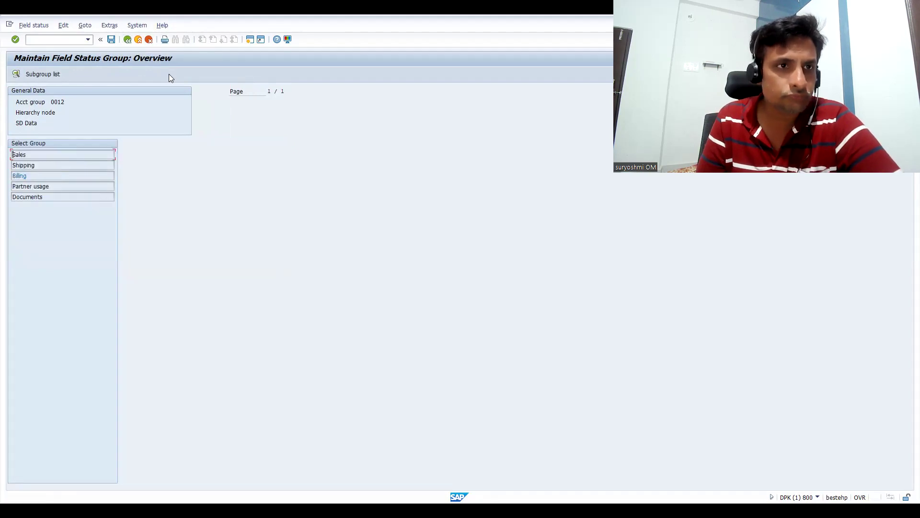
pyautogui.press('F3')
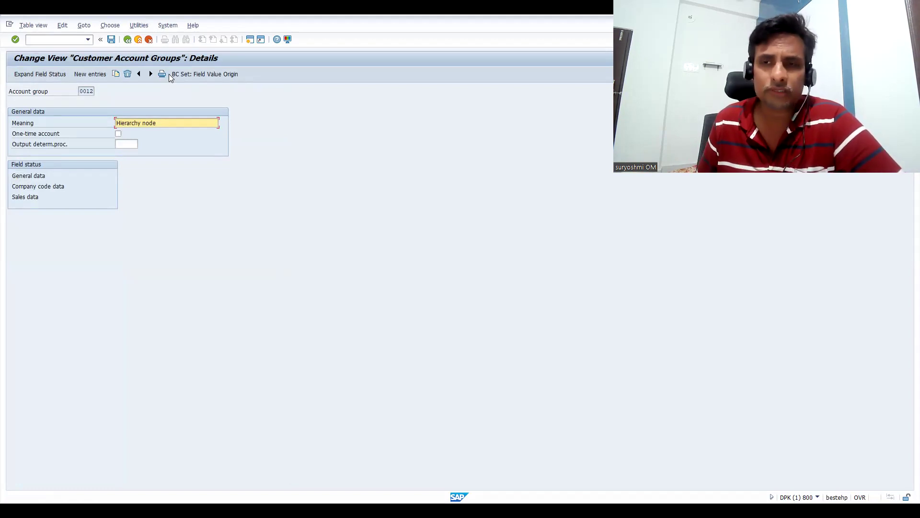
# Leave the account group definitions for the IMG structure and collapse the Master Data node under Customer Accounts
pyautogui.click(127, 40)
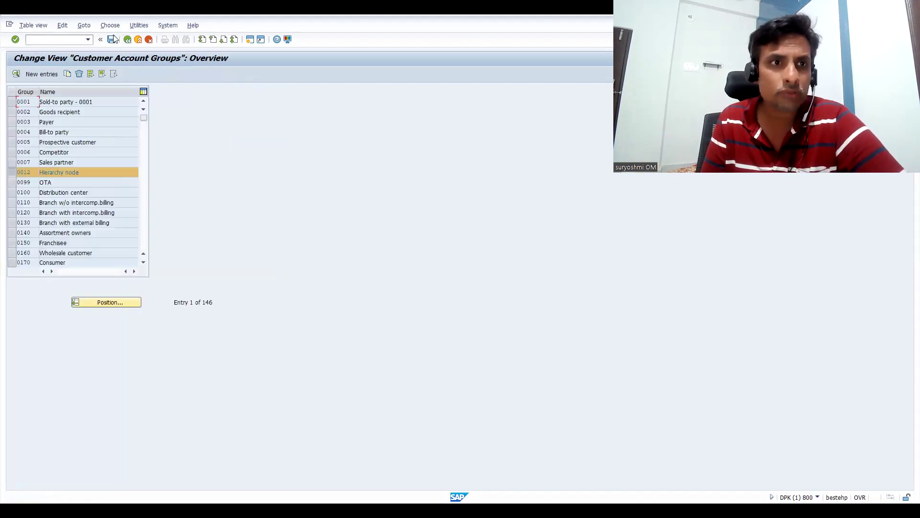
pyautogui.click(127, 39)
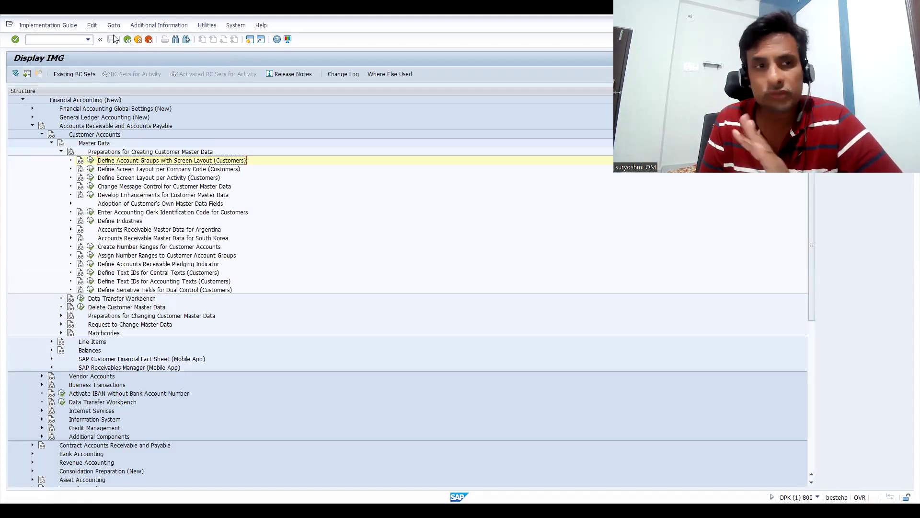
pyautogui.click(52, 144)
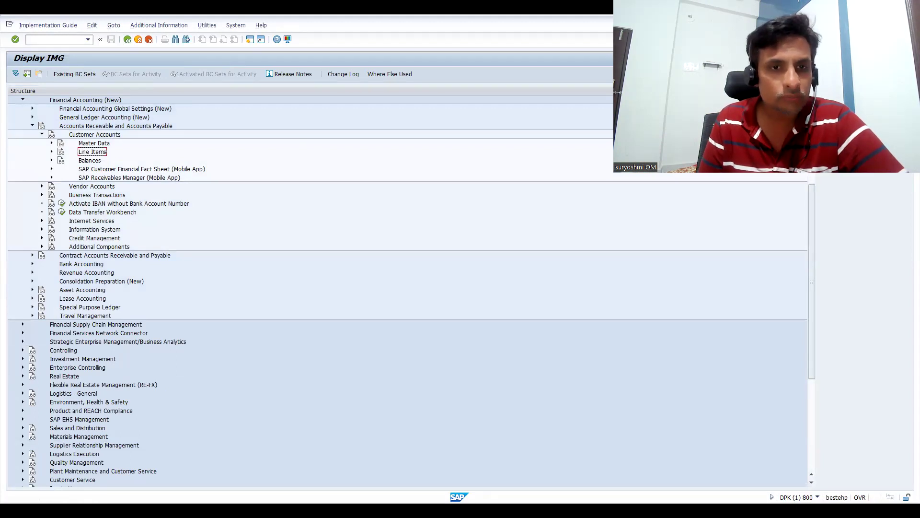
# Consult the customer hierarchy transaction code and configuration slides in the presentation, and switch back to SAP
pyautogui.hotkey('alt', 'Tab')
pyautogui.press('Right')
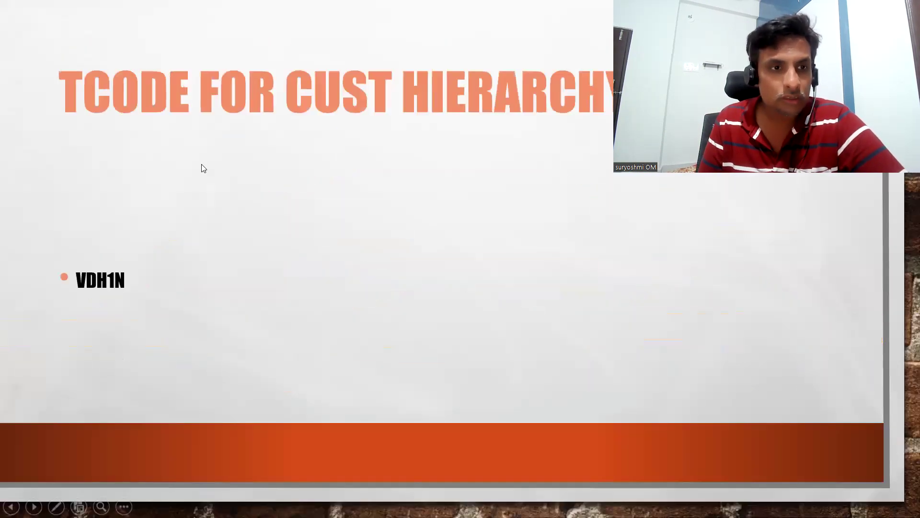
pyautogui.press('Right')
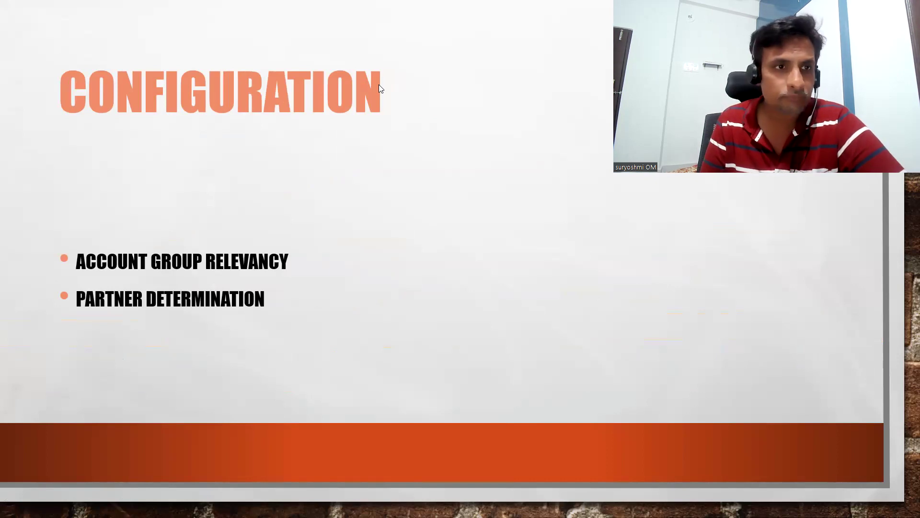
pyautogui.hotkey('alt', 'Tab')
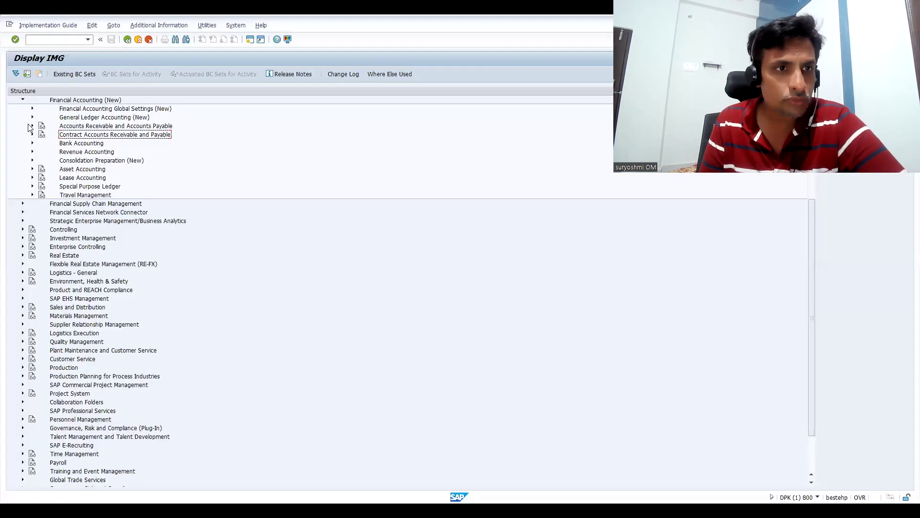
# Expand Sales and Distribution in the IMG structure down to the contents of Basic Functions
pyautogui.click(71, 220)
pyautogui.press('Down')
pyautogui.press('Down')
pyautogui.press('Down')
pyautogui.press('Down')
pyautogui.press('Down')
pyautogui.press('Down')
pyautogui.press('Down')
pyautogui.press('Down')
pyautogui.press('Down')
pyautogui.press('Down')
pyautogui.press('Down')
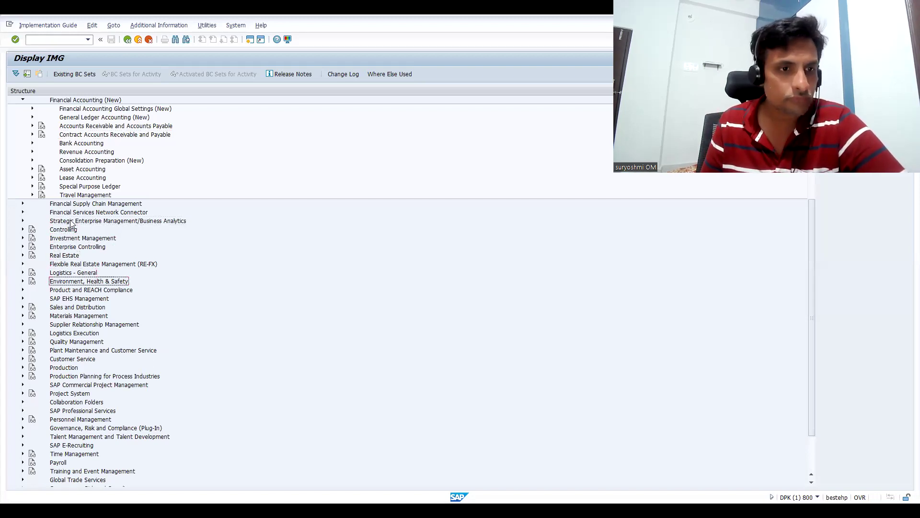
pyautogui.press('Up')
pyautogui.press('Right')
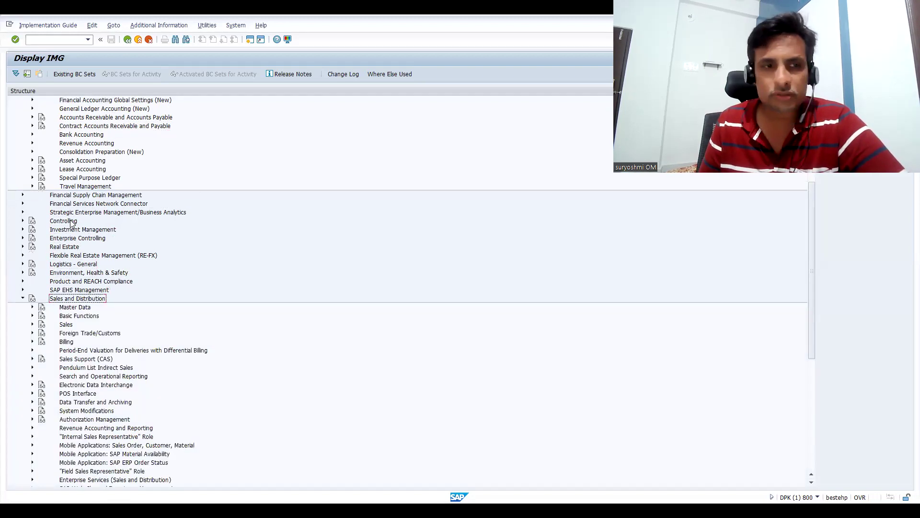
pyautogui.press('Down')
pyautogui.press('Down')
pyautogui.press('Right')
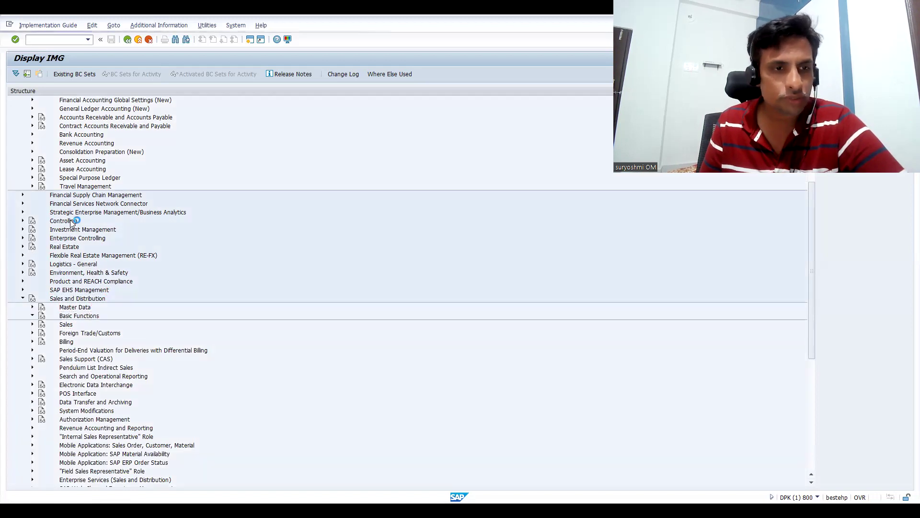
# Open the activity Set Up Partner Determination for Customer Master from Partner Determination under Basic Functions
pyautogui.press('Down')
pyautogui.press('Down')
pyautogui.press('Down')
pyautogui.press('Down')
pyautogui.press('Down')
pyautogui.press('Down')
pyautogui.press('Down')
pyautogui.press('Down')
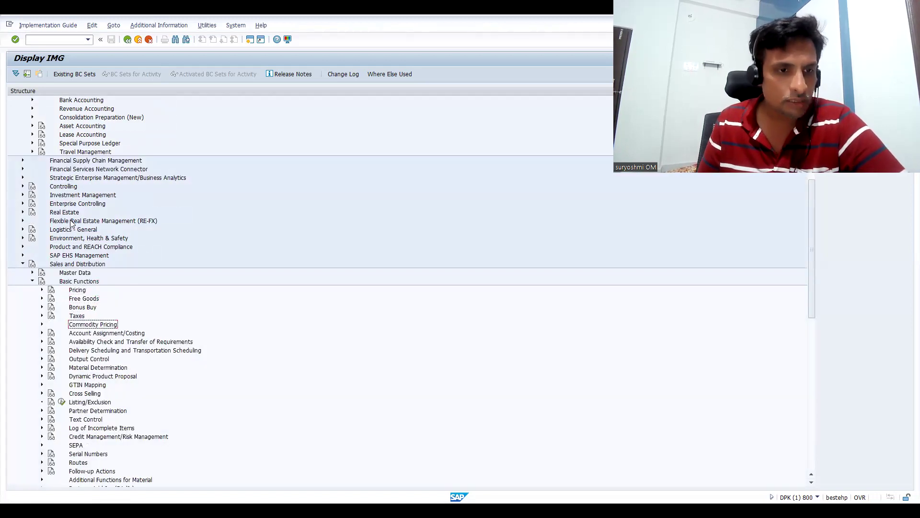
pyautogui.press('Down')
pyautogui.press('Down')
pyautogui.press('Down')
pyautogui.press('Down')
pyautogui.press('Down')
pyautogui.press('Down')
pyautogui.press('Down')
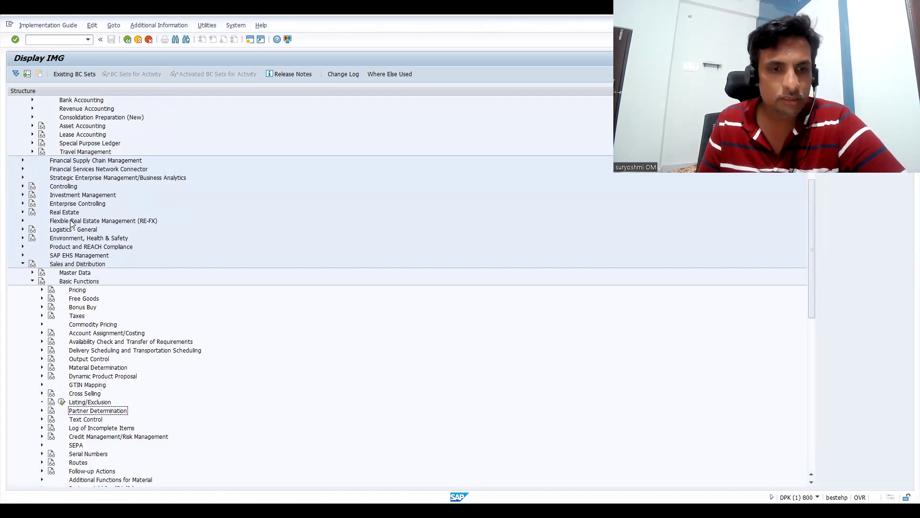
pyautogui.press('Right')
pyautogui.press('Down')
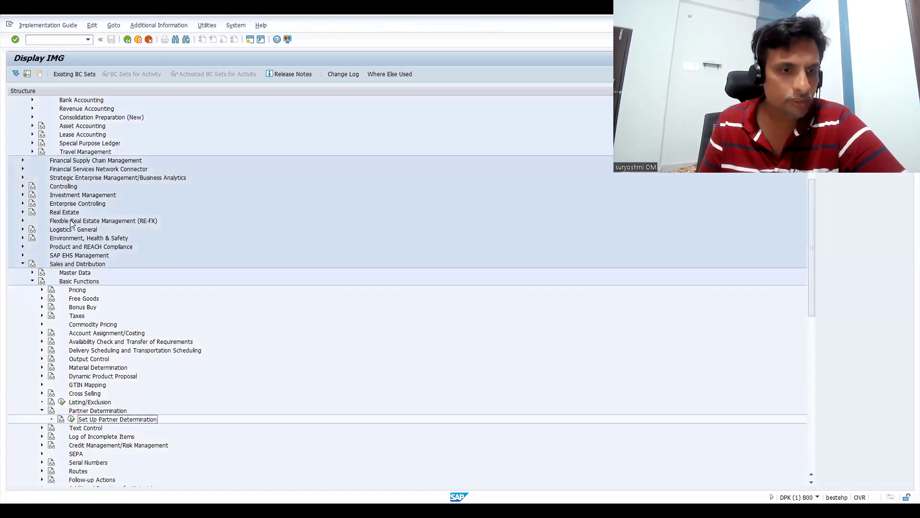
pyautogui.click(71, 419)
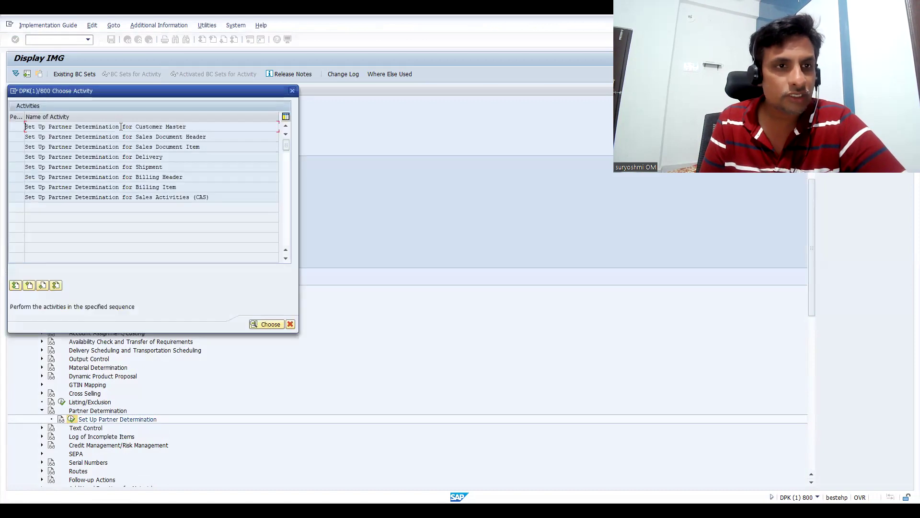
pyautogui.doubleClick(113, 126)
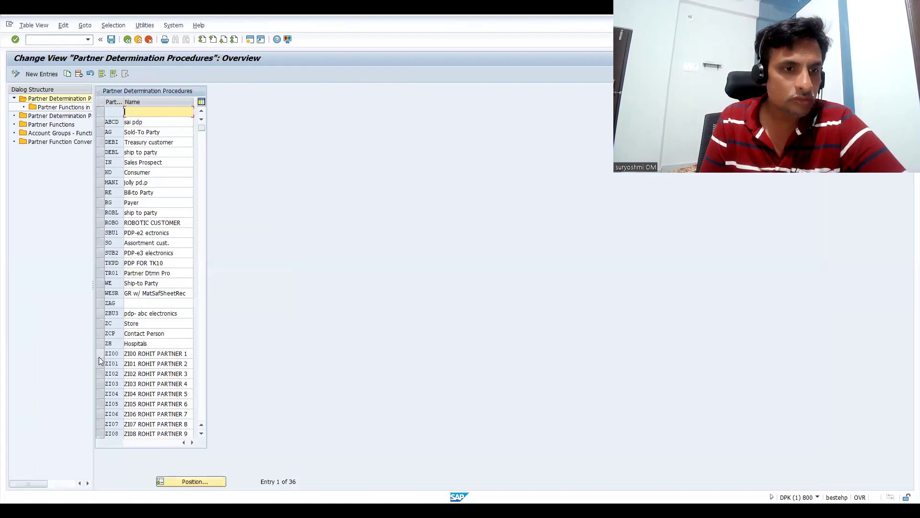
# Examine the partner functions in procedure ZI01 and the customer hierarchy entries 1A to 1D in the Partner Functions overview
pyautogui.click(102, 362)
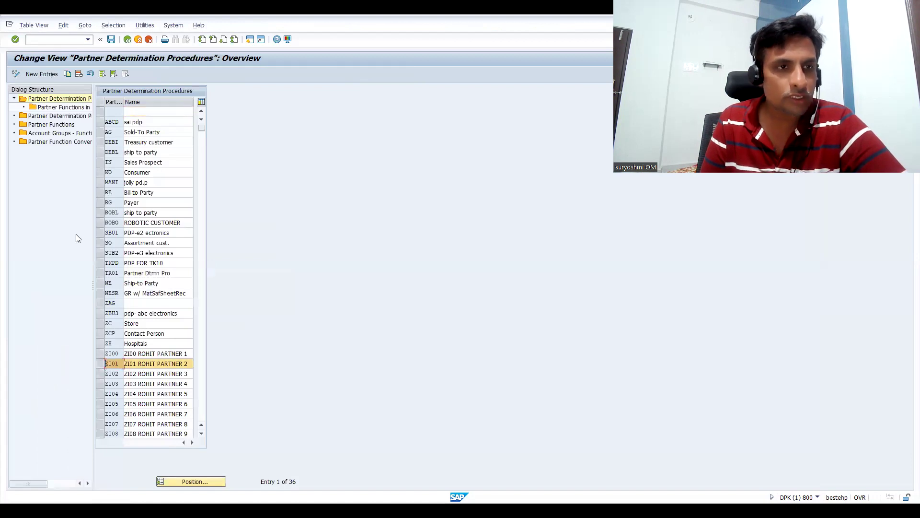
pyautogui.doubleClick(52, 107)
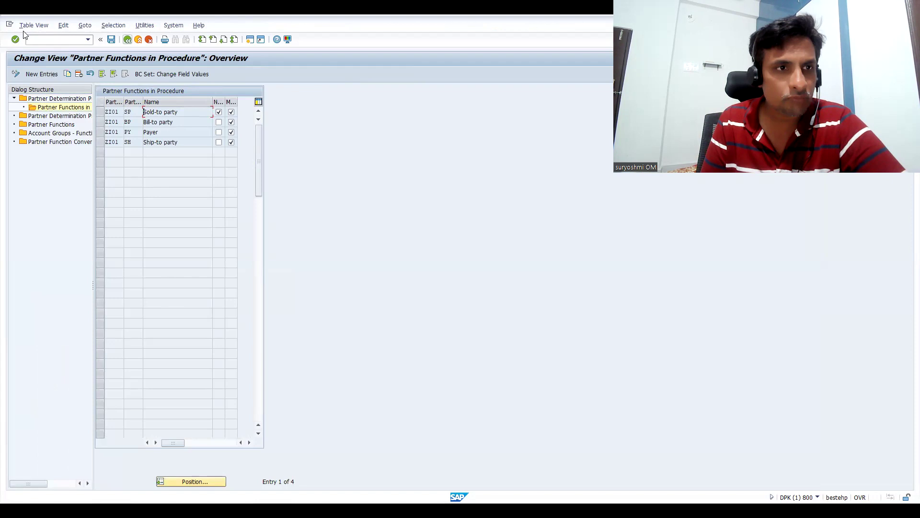
pyautogui.doubleClick(56, 98)
pyautogui.doubleClick(53, 125)
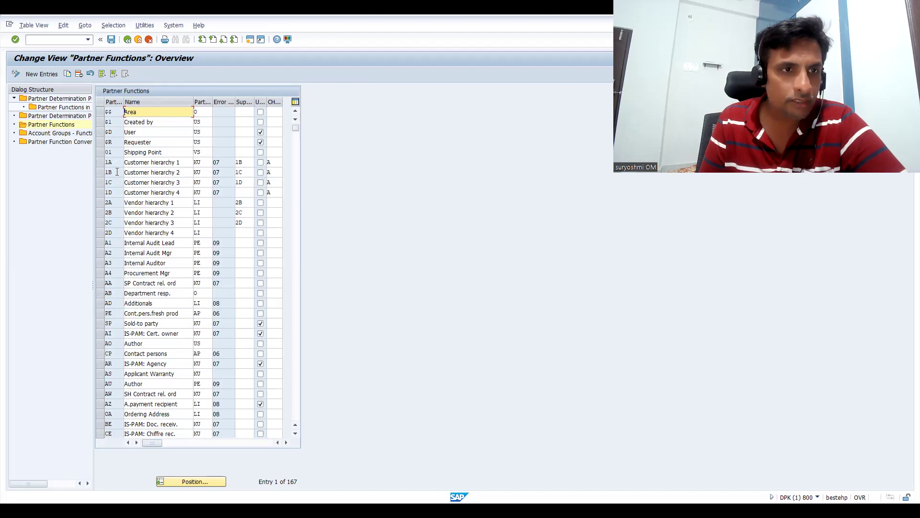
pyautogui.click(117, 192)
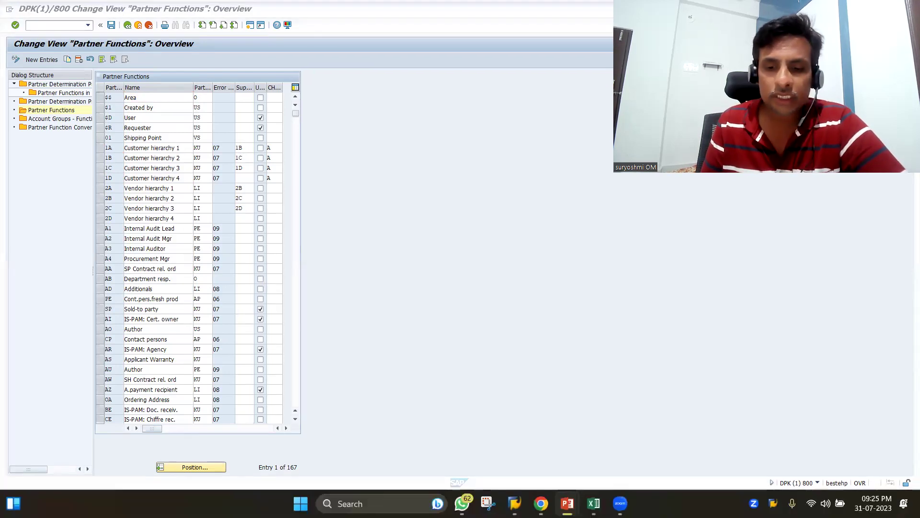
# Consult the configuration slide in the presentation, switch back to SAP and open transaction VDH1N in a new session
pyautogui.hotkey('alt', 'Tab')
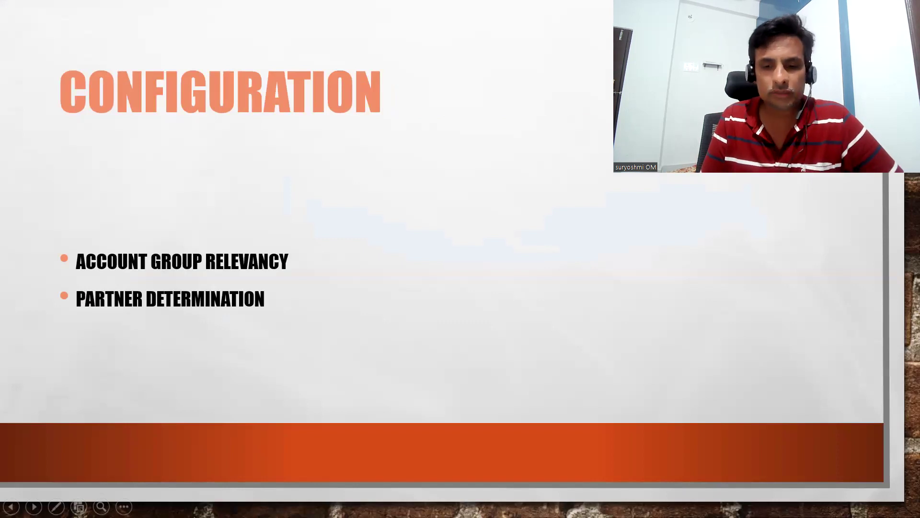
pyautogui.hotkey('alt', 'Tab')
pyautogui.write('/ov')
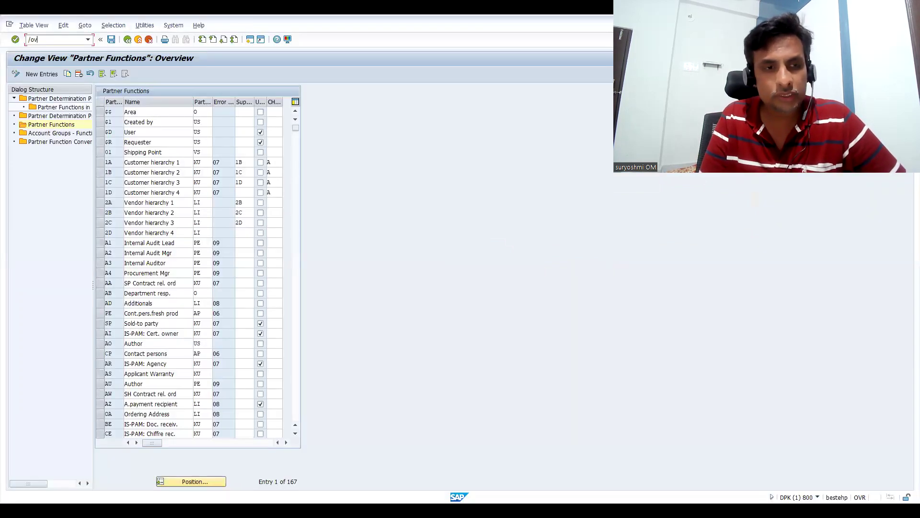
pyautogui.write('dh1n')
pyautogui.press('Return')
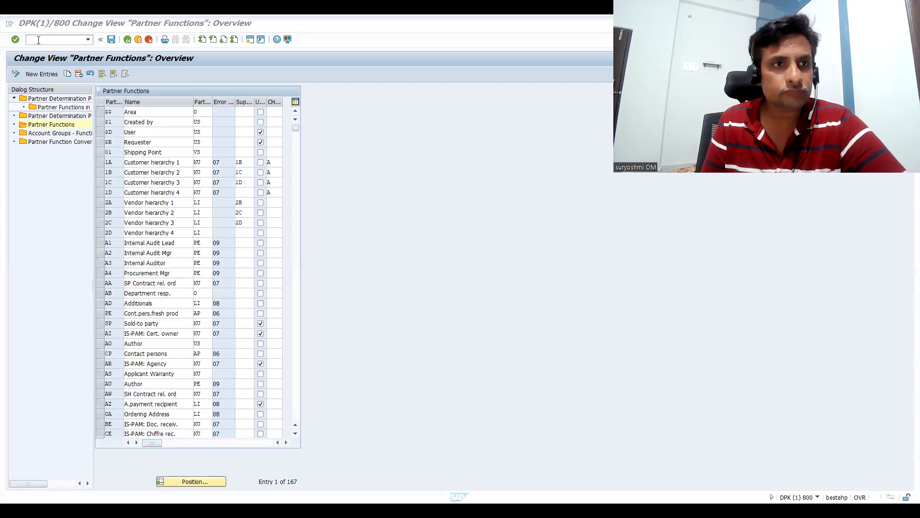
# Open the customizing transaction SPRO in another new session
pyautogui.write('/ospro')
pyautogui.press('Return')
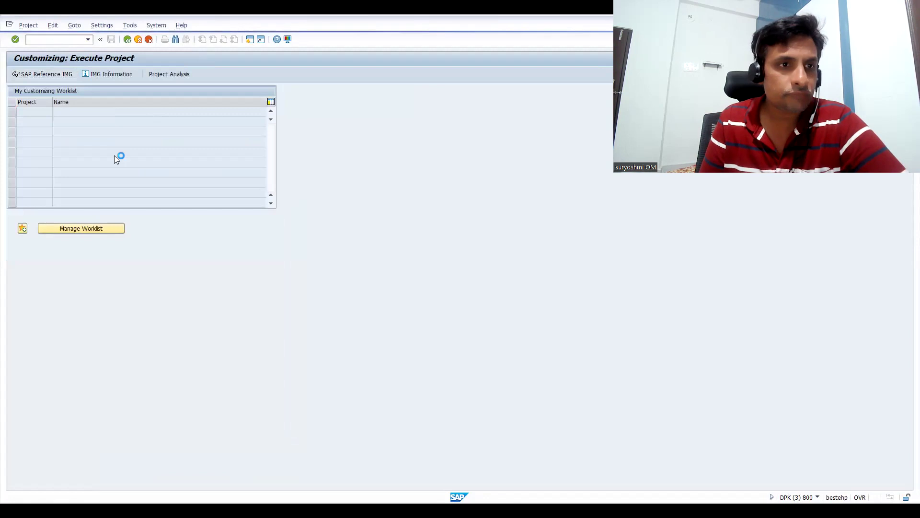
# Display the SAP Reference IMG and go through the top-level nodes down to Financial Accounting
pyautogui.press('Down')
pyautogui.press('Down')
pyautogui.press('Down')
pyautogui.press('Down')
pyautogui.press('Down')
pyautogui.press('Down')
pyautogui.press('Down')
pyautogui.press('Down')
pyautogui.press('Down')
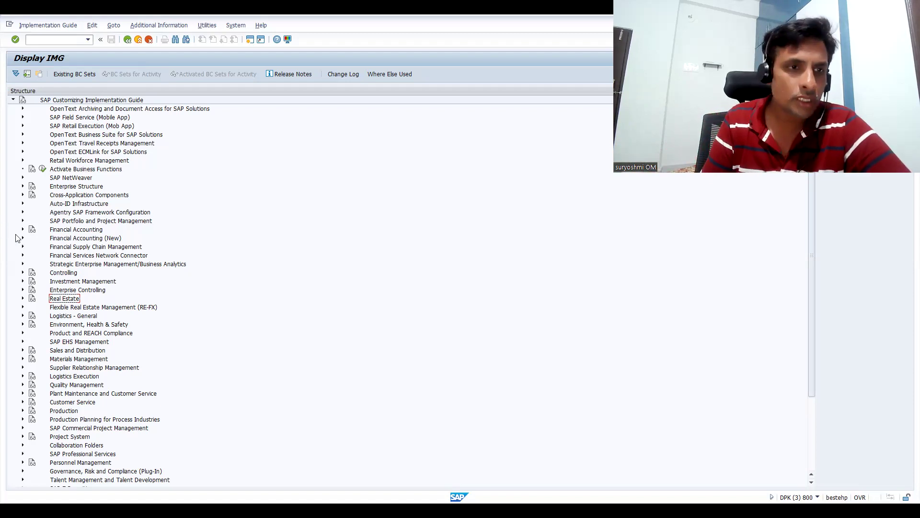
pyautogui.click(63, 229)
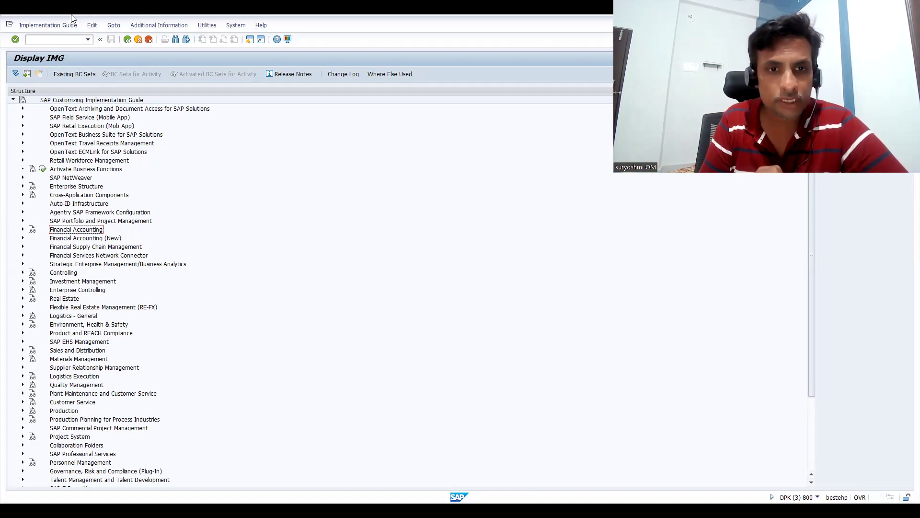
# Switch back to the Partner Functions overview session and examine the customer hierarchy type assigned to partner functions 1A to 1D
pyautogui.hotkey('alt', 'Tab')
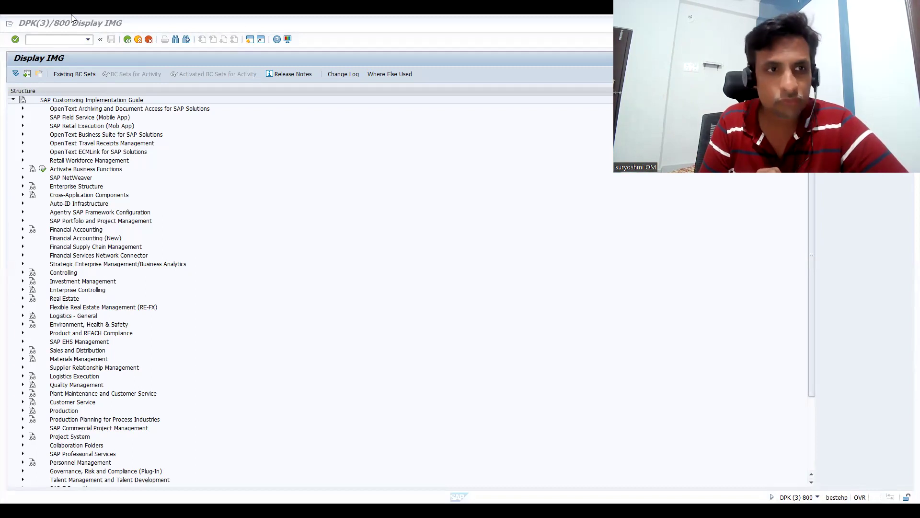
pyautogui.hotkey('alt', 'Tab')
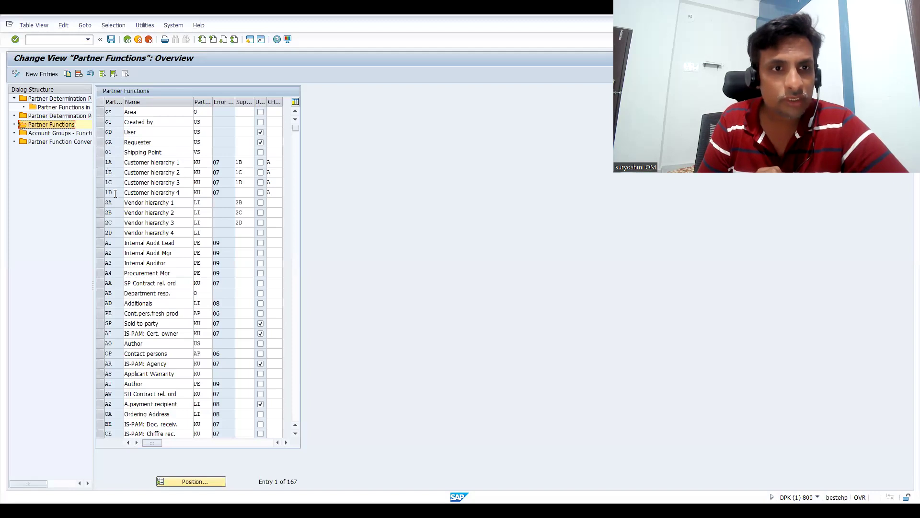
pyautogui.click(111, 161)
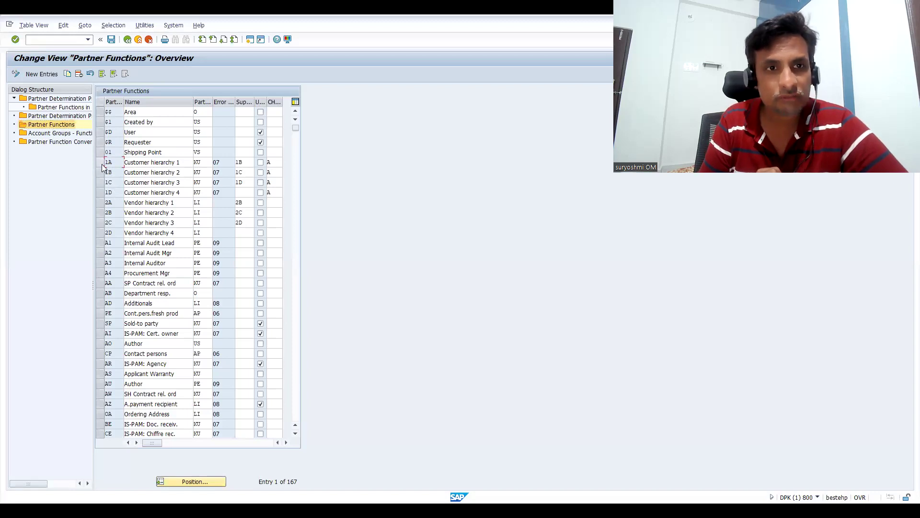
pyautogui.click(278, 162)
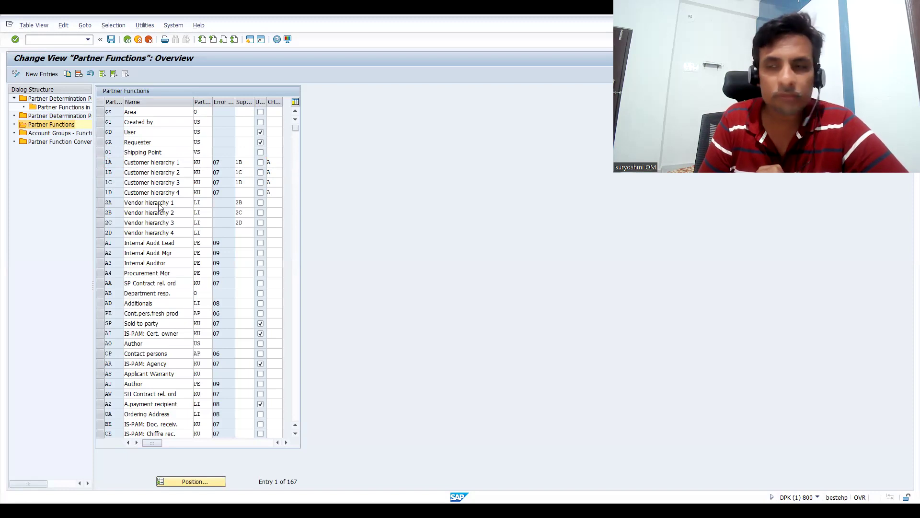
pyautogui.click(320, 144)
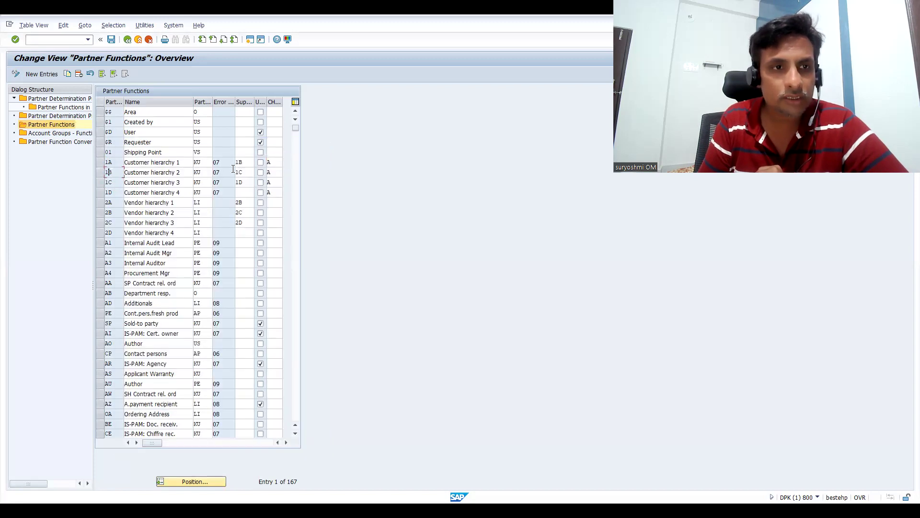
pyautogui.click(277, 172)
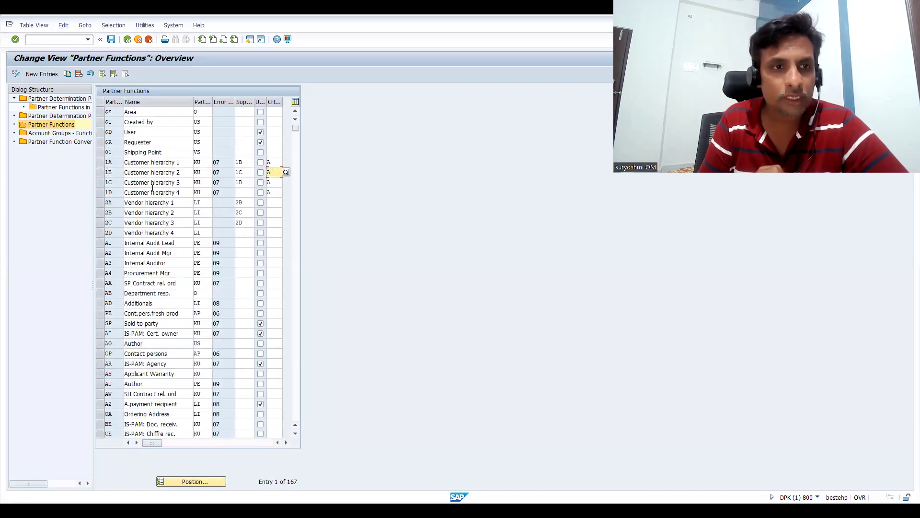
pyautogui.click(118, 184)
pyautogui.click(271, 193)
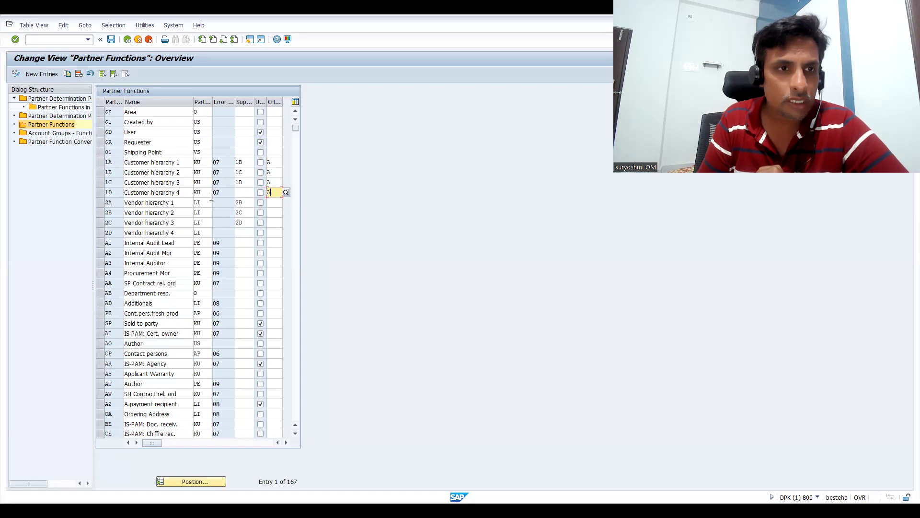
pyautogui.click(101, 195)
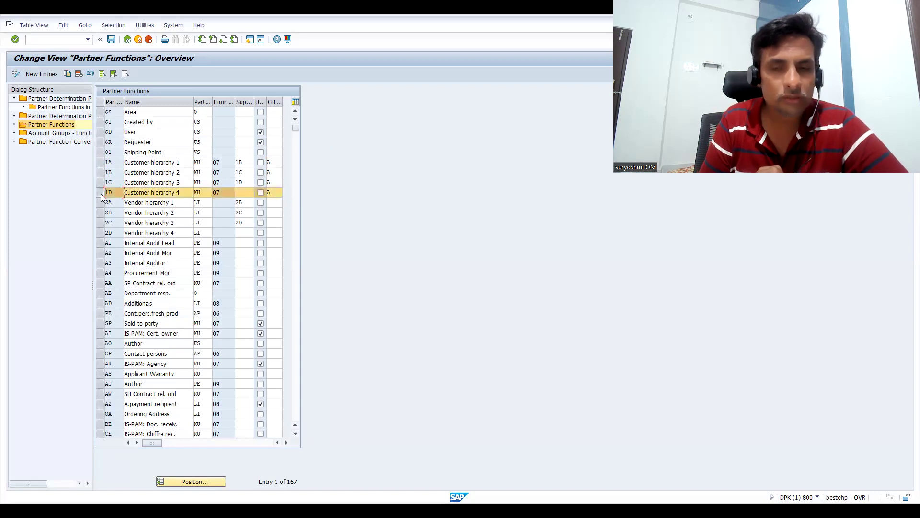
pyautogui.click(101, 195)
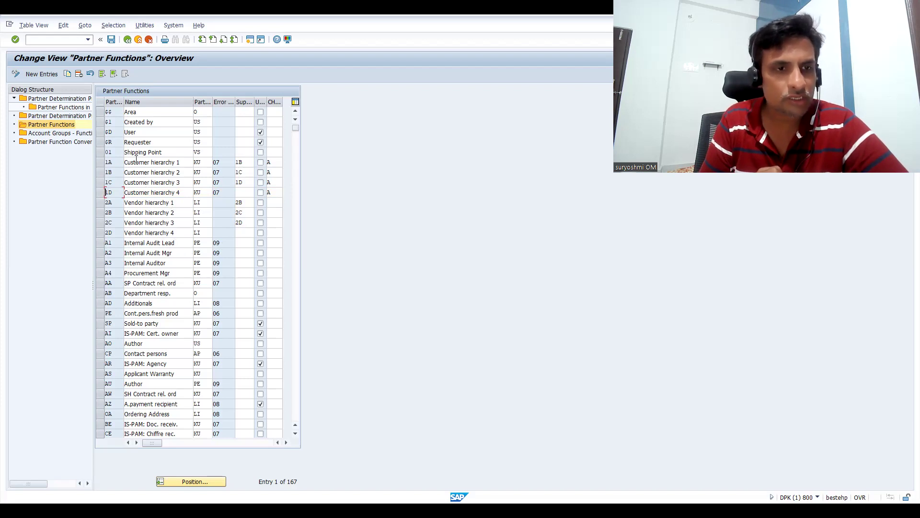
# Compare the entries Customer hierarchy 1 to 4 and read the field help for the customer hierarchy type of 1A
pyautogui.click(159, 172)
pyautogui.click(158, 181)
pyautogui.click(158, 192)
pyautogui.click(162, 163)
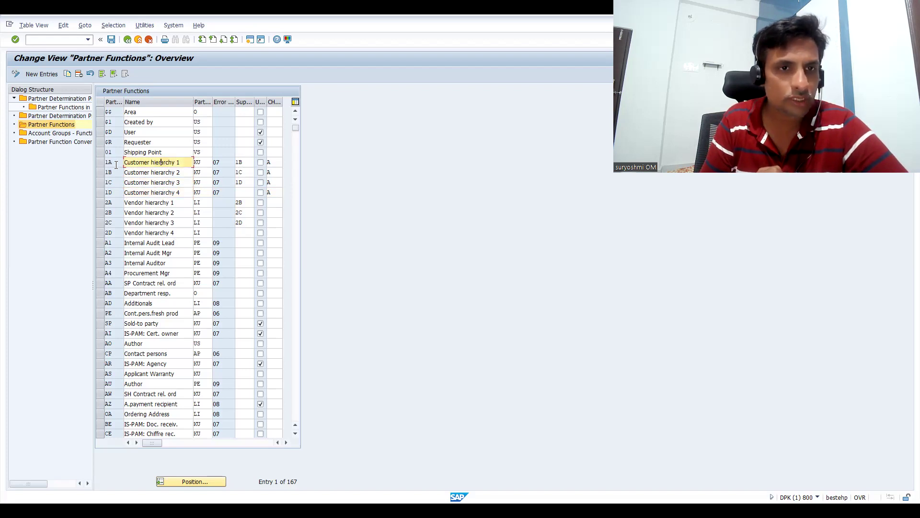
pyautogui.click(145, 173)
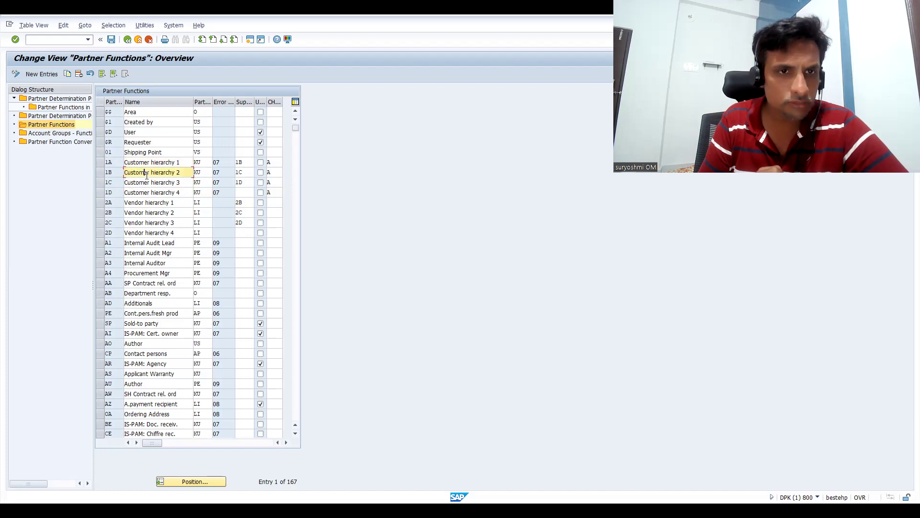
pyautogui.click(278, 162)
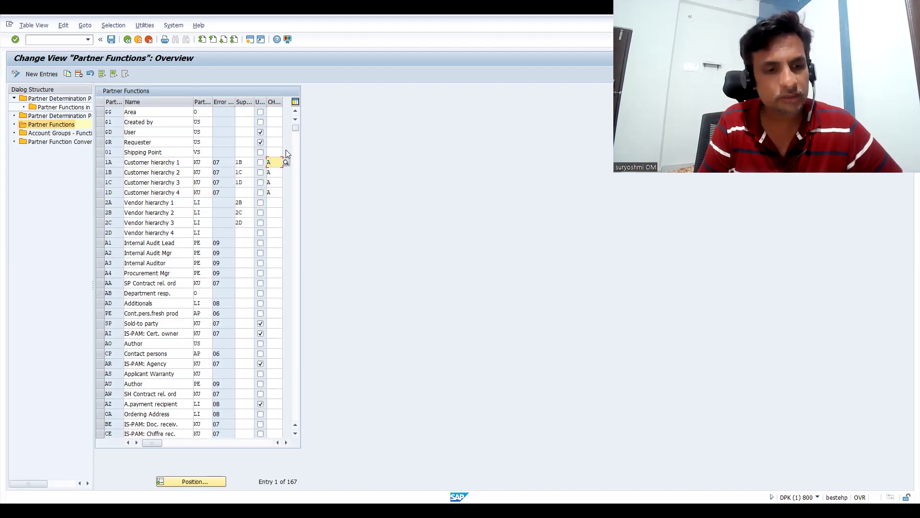
pyautogui.press('F1')
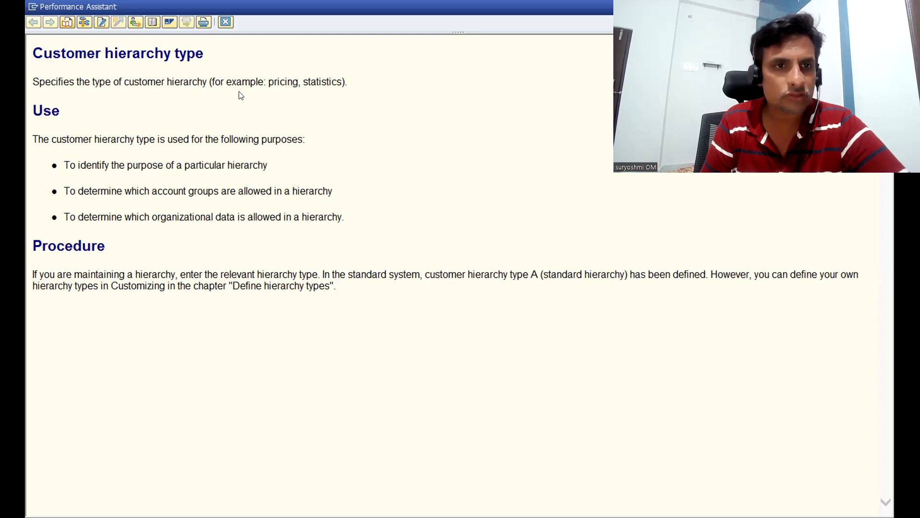
pyautogui.click(224, 22)
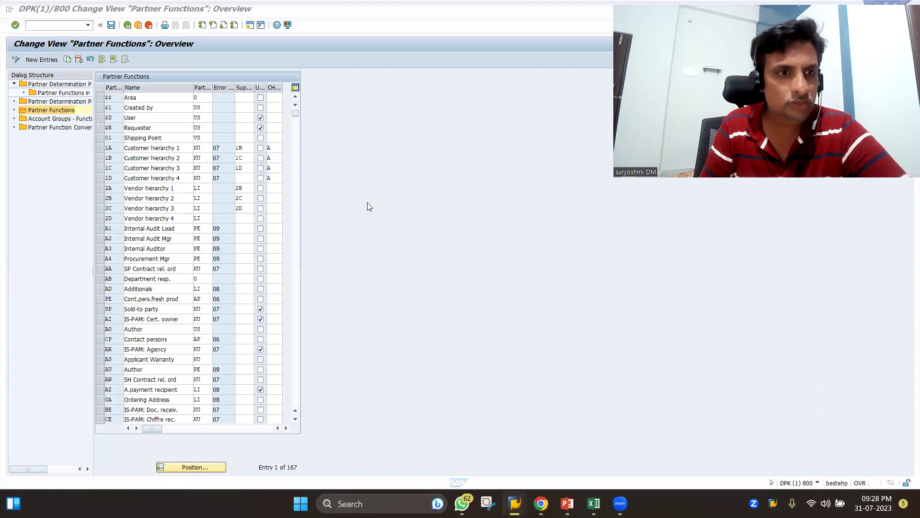
# Return to the Display IMG session and expand the Sales and Distribution node
pyautogui.click(83, 225)
pyautogui.press('Down')
pyautogui.press('Down')
pyautogui.press('Down')
pyautogui.press('Down')
pyautogui.press('Down')
pyautogui.press('Down')
pyautogui.press('Down')
pyautogui.press('Down')
pyautogui.press('Down')
pyautogui.press('Down')
pyautogui.press('Down')
pyautogui.press('Down')
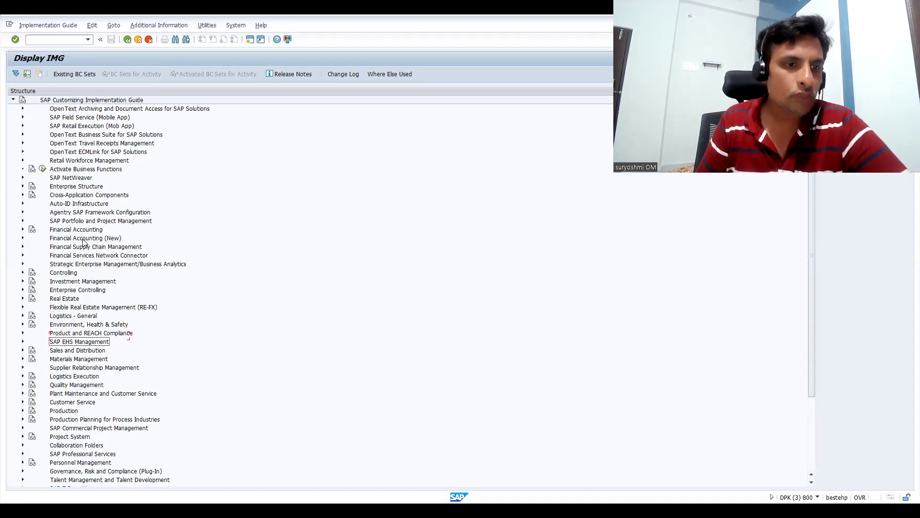
pyautogui.press('Down')
pyautogui.press('Right')
# Expand Master Data, Business Partners, Customers and Customer Hierarchy under Sales and Distribution
pyautogui.press('Down')
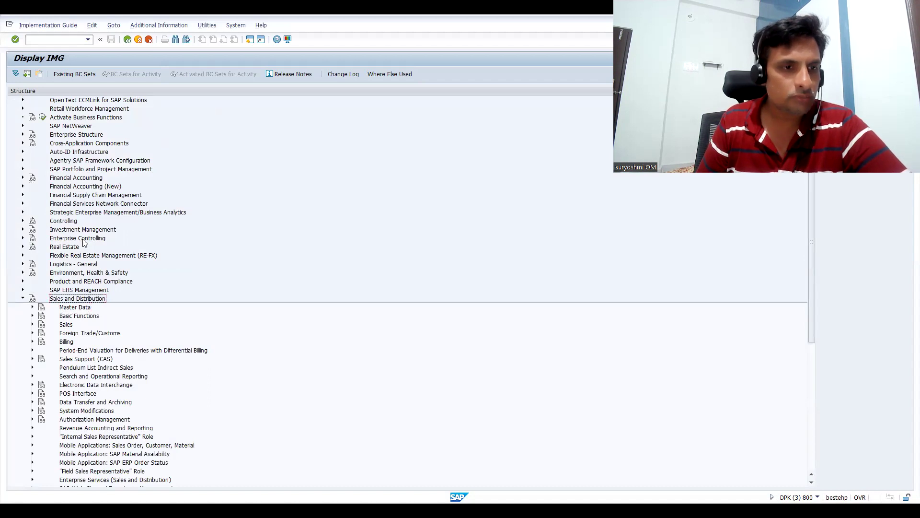
pyautogui.press('Right')
pyautogui.press('Down')
pyautogui.press('Down')
pyautogui.press('Down')
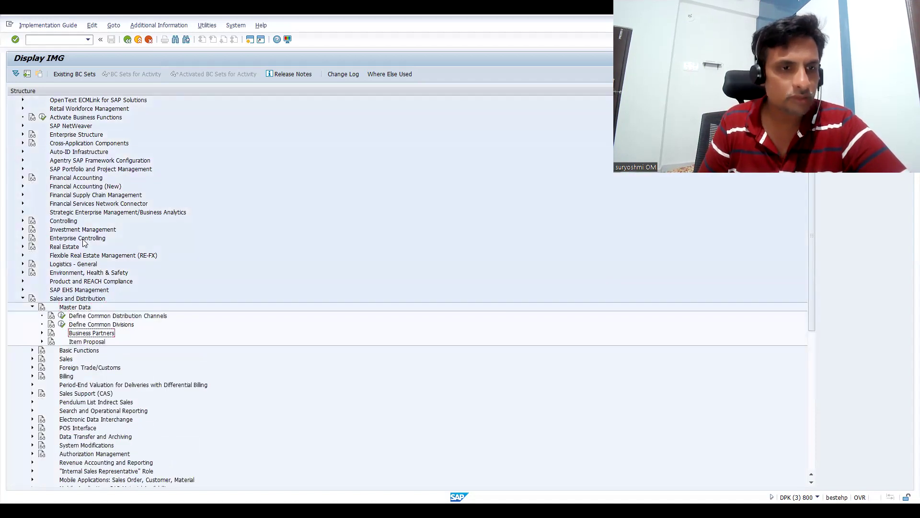
pyautogui.press('Right')
pyautogui.press('Down')
pyautogui.press('Right')
pyautogui.press('Down')
pyautogui.press('Right')
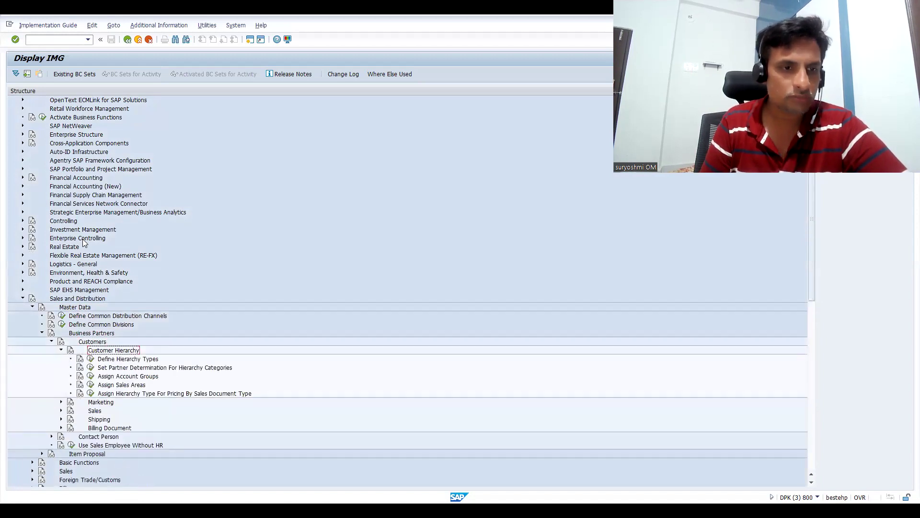
# Open Define Hierarchy Types, review the Standard Hierarchy entry A with partner function 1A, and return to the IMG structure
pyautogui.click(92, 360)
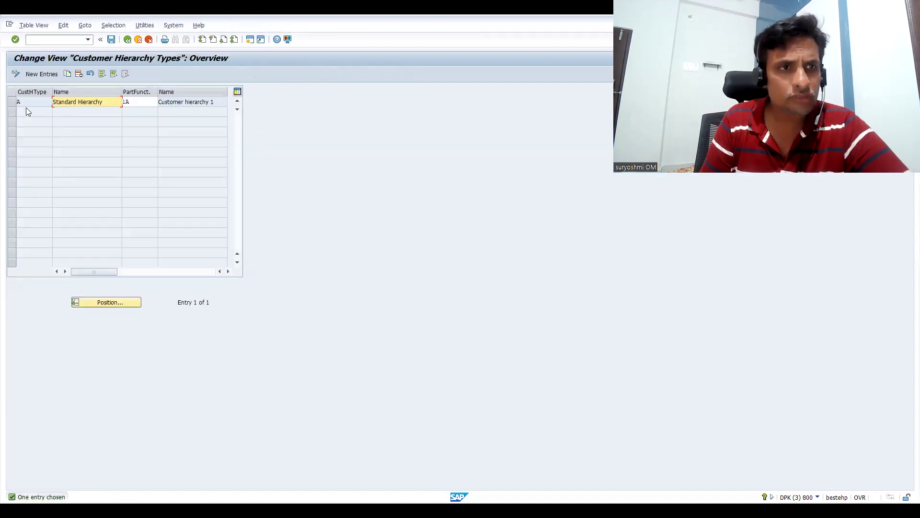
pyautogui.click(27, 102)
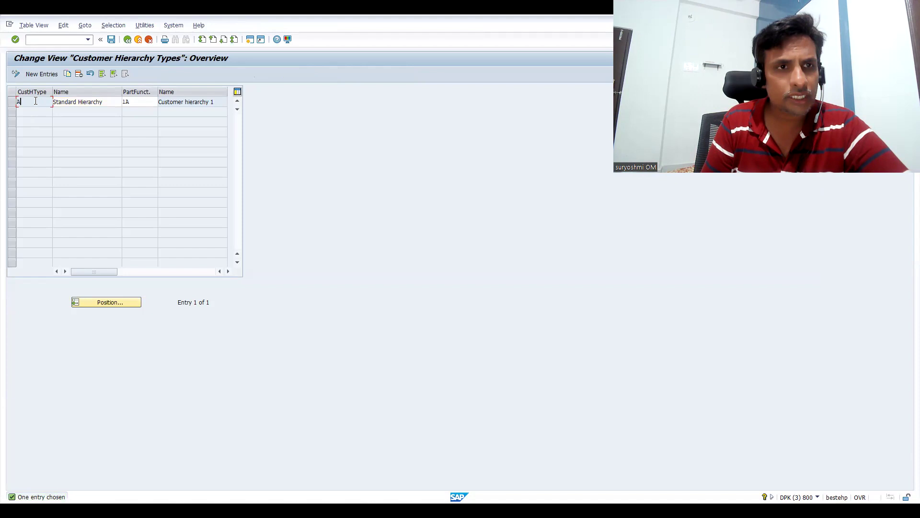
pyautogui.click(138, 103)
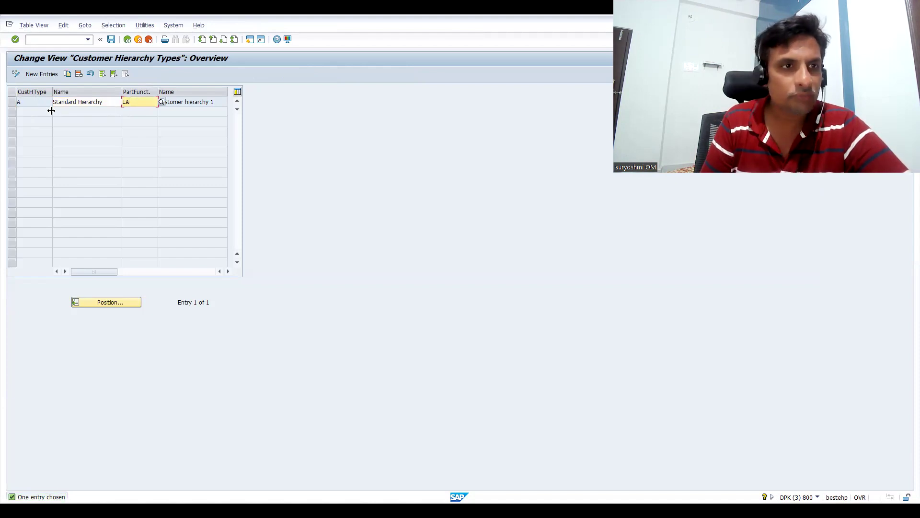
pyautogui.click(44, 74)
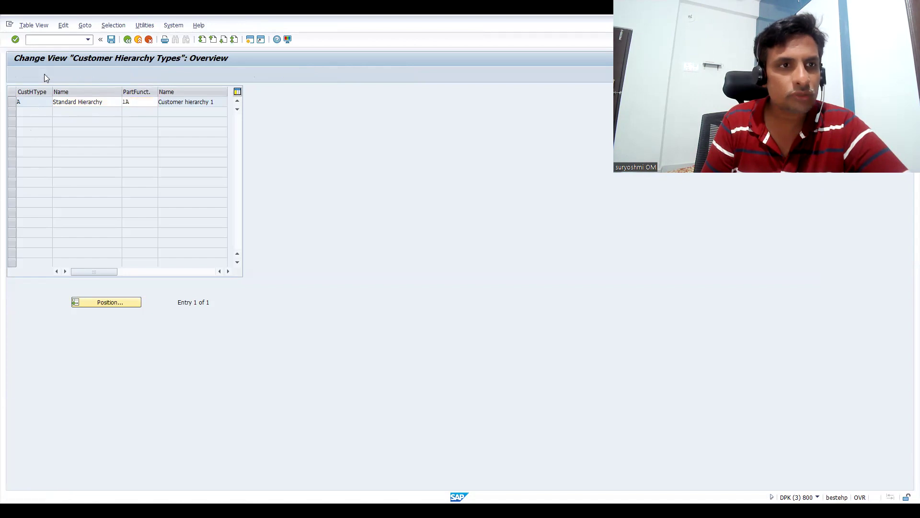
pyautogui.press('F3')
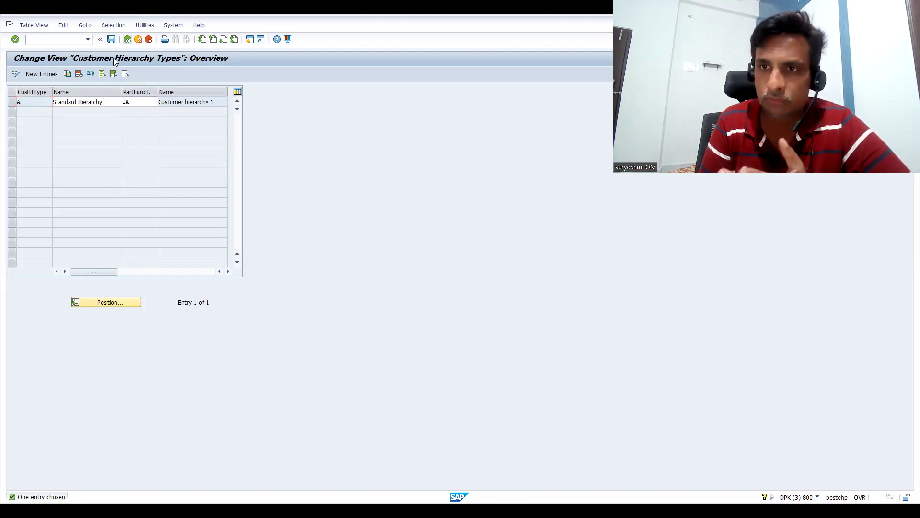
pyautogui.click(149, 104)
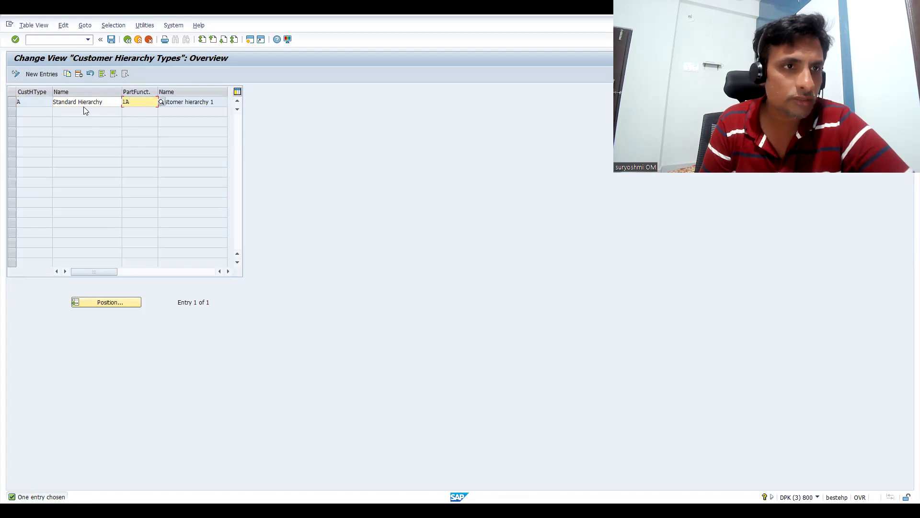
pyautogui.press('F3')
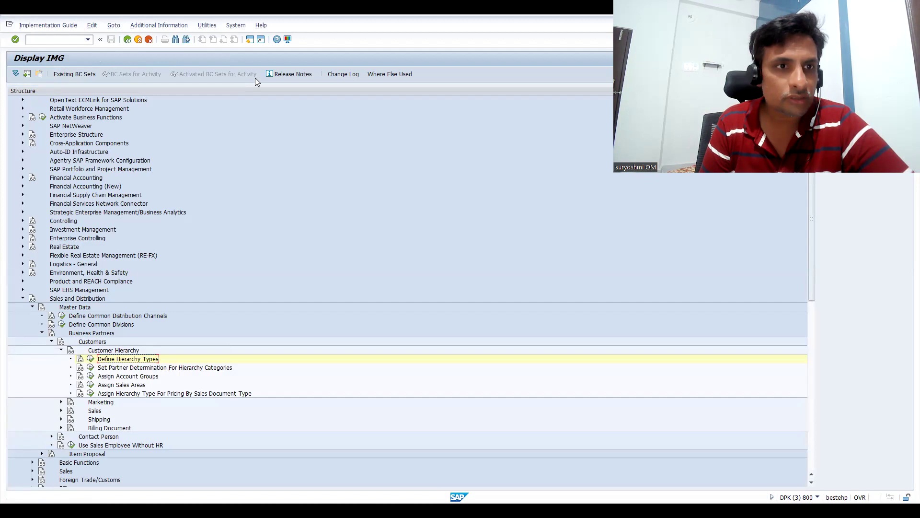
# Switch to the Process Customer Hierarchy session and look up the possible values for the customer hierarchy type
pyautogui.hotkey('alt', 'Tab')
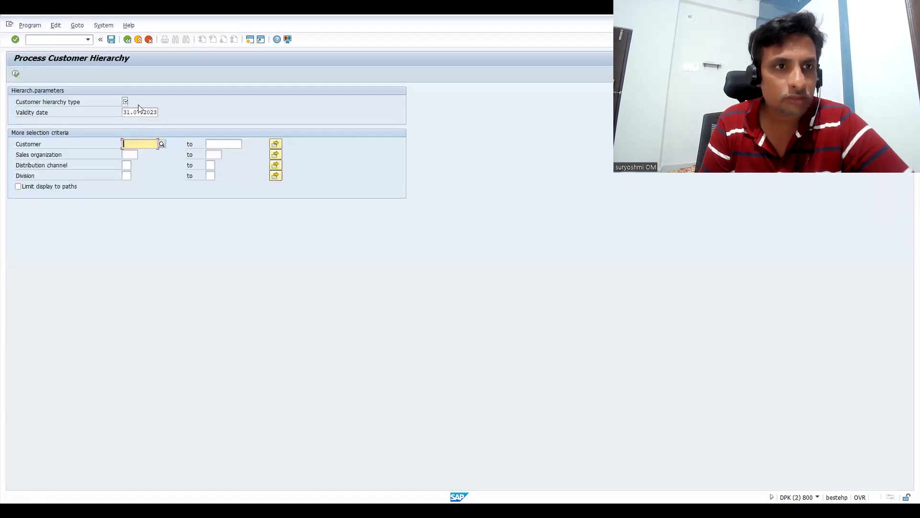
pyautogui.click(126, 101)
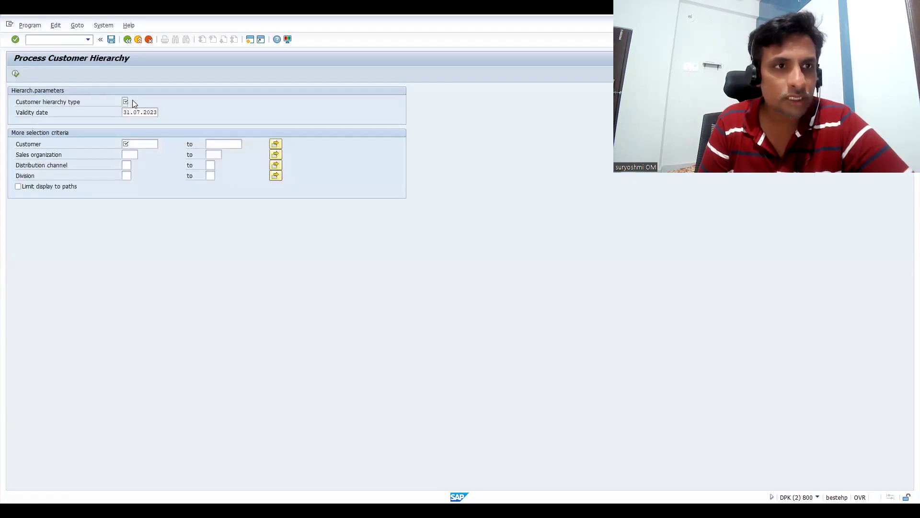
pyautogui.press('F4')
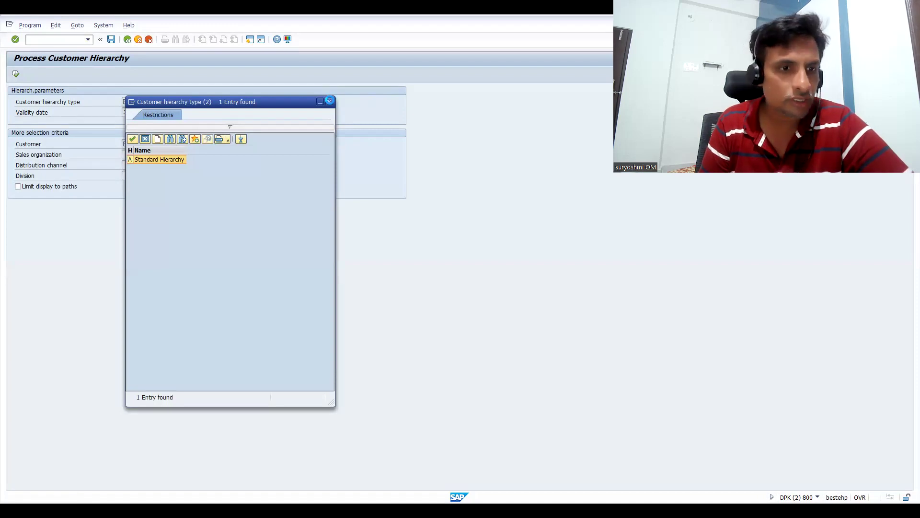
pyautogui.click(330, 100)
# From Set Partner Determination For Hierarchy Categories in the IMG, open the customer master activity in display mode and view its Partner Functions
pyautogui.hotkey('alt', 'Tab')
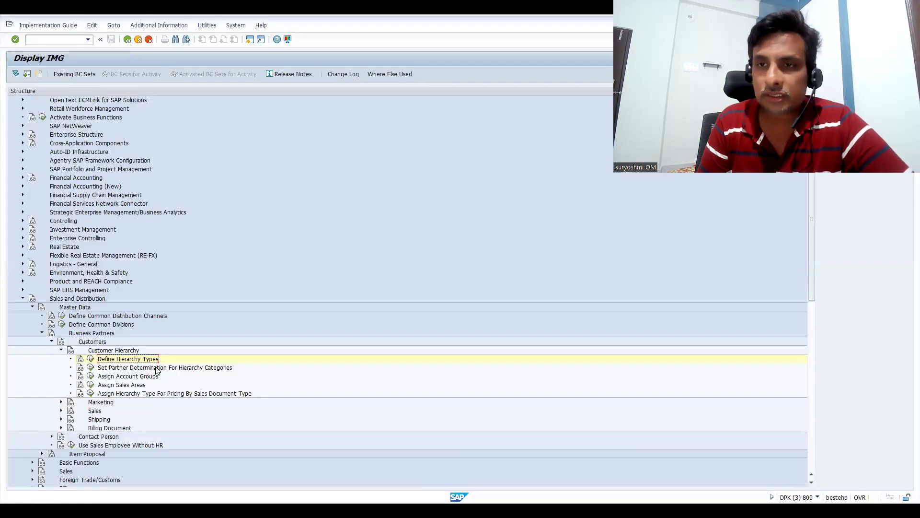
pyautogui.click(91, 367)
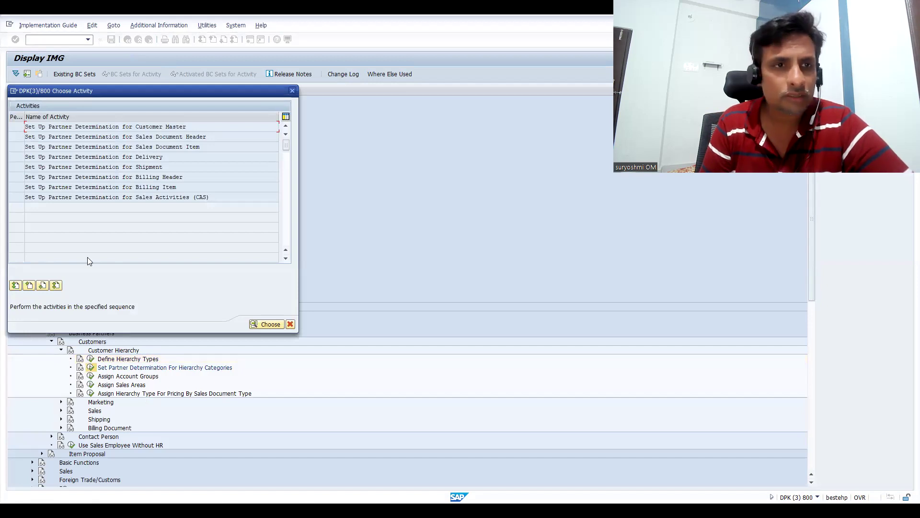
pyautogui.doubleClick(92, 127)
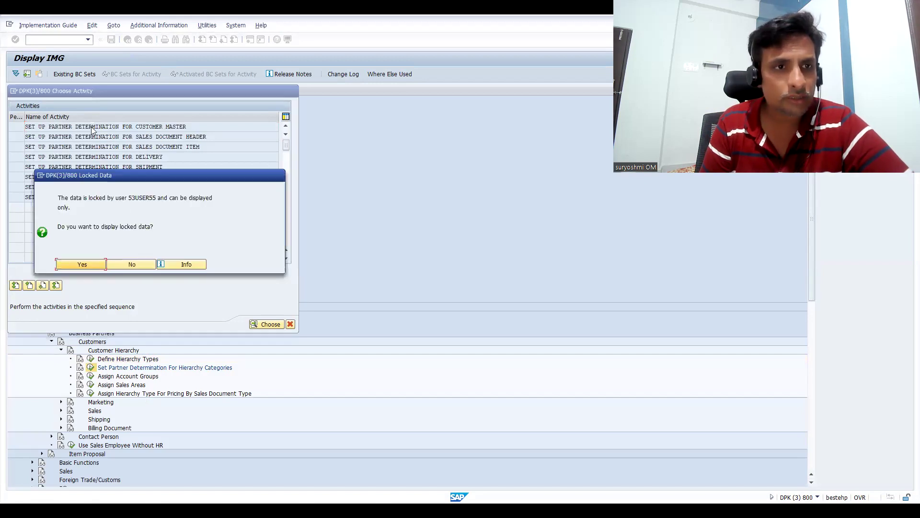
pyautogui.click(84, 265)
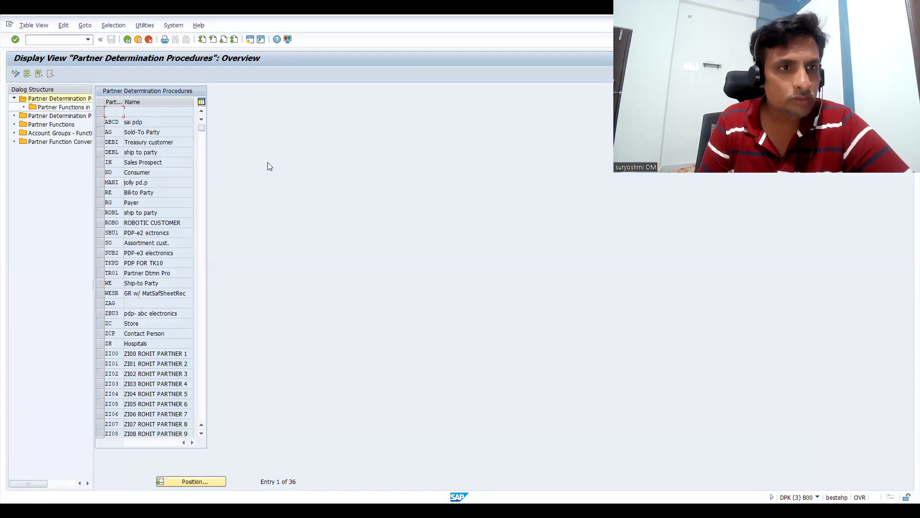
pyautogui.doubleClick(48, 124)
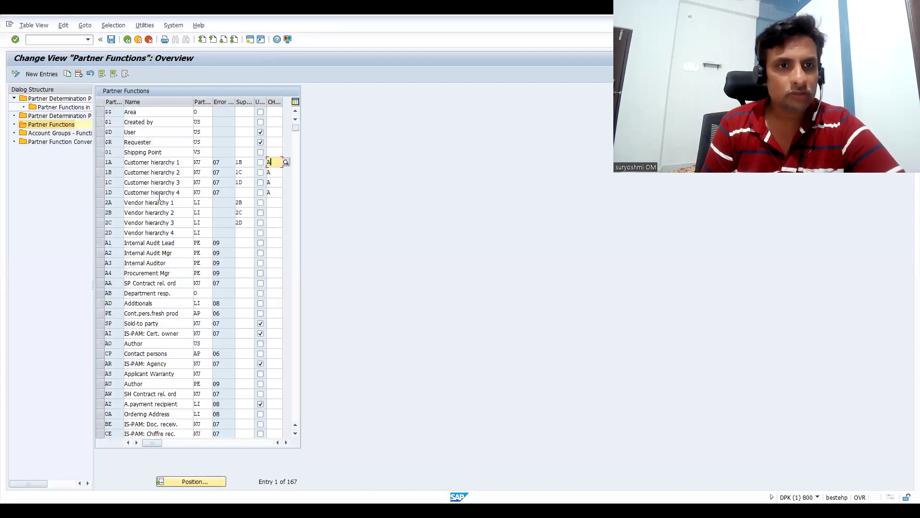
# Check the partner types of customer hierarchy functions 1A and 1C and the partner determination procedure assignment of account group 0012 Hierarchy node
pyautogui.click(198, 163)
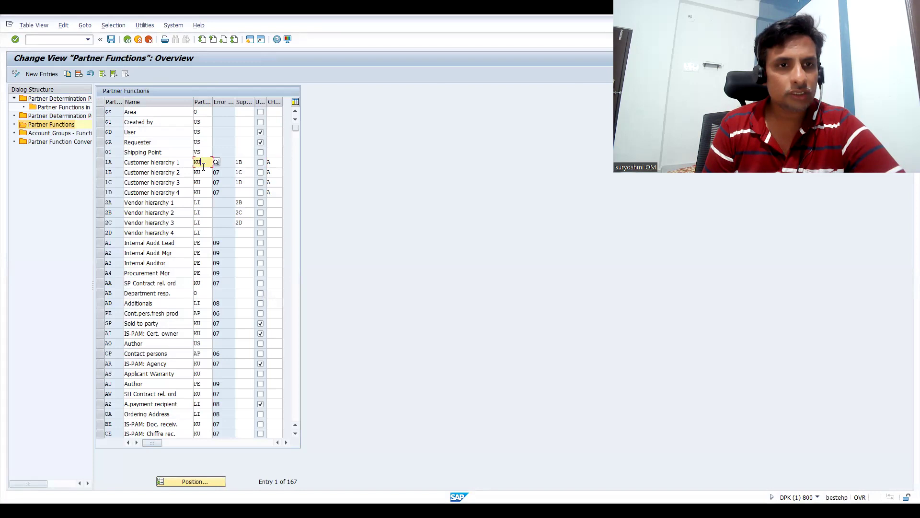
pyautogui.click(204, 184)
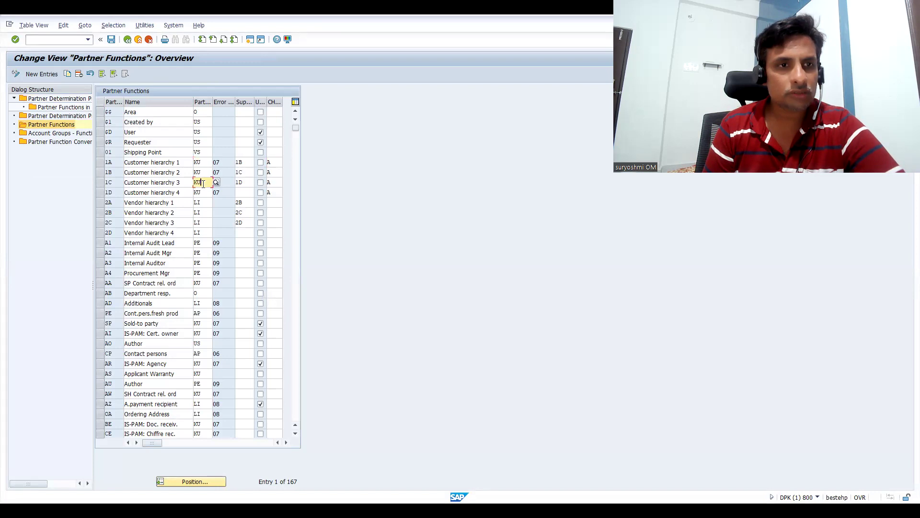
pyautogui.click(61, 115)
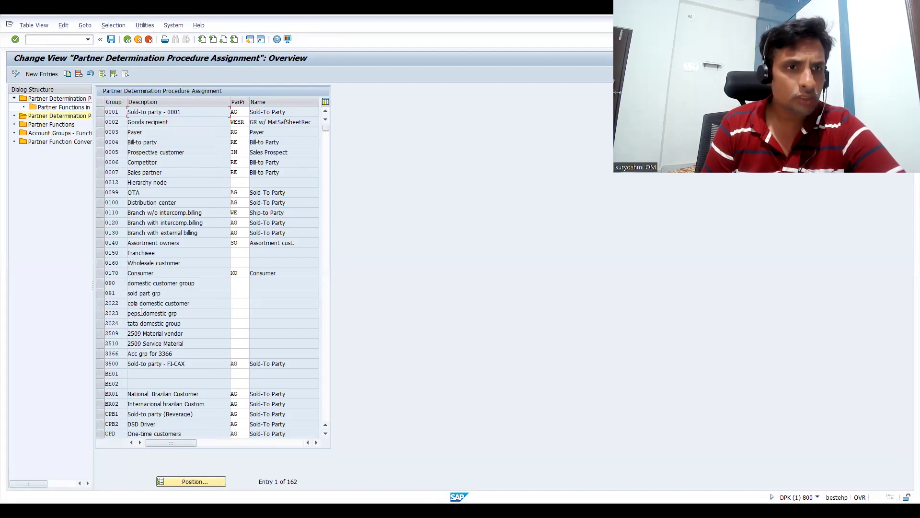
pyautogui.click(99, 182)
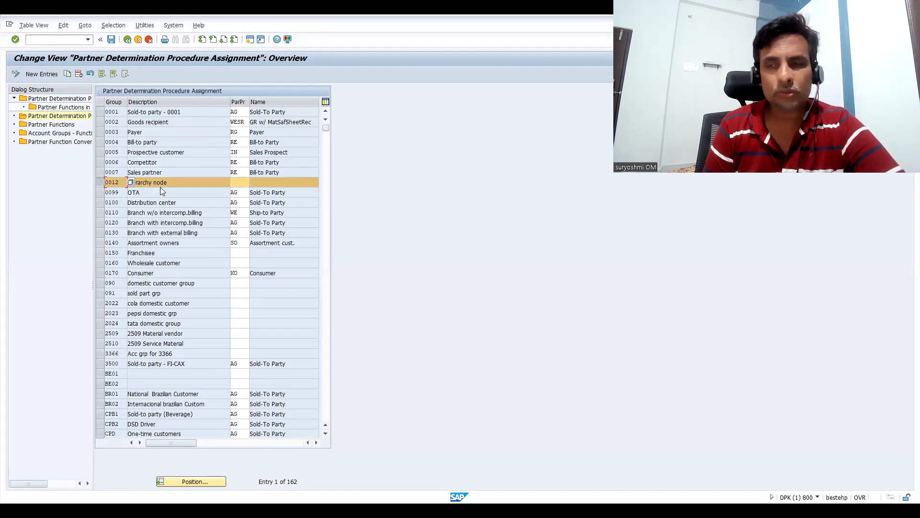
pyautogui.click(239, 183)
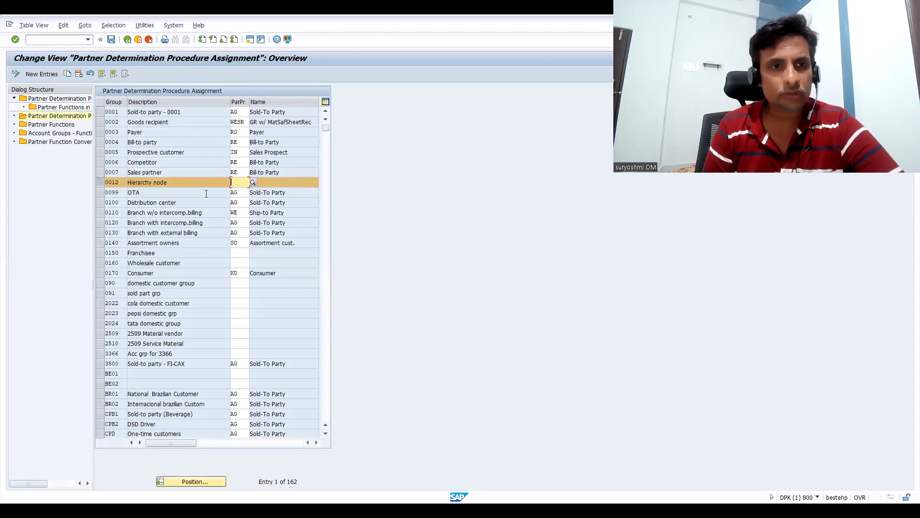
pyautogui.click(178, 181)
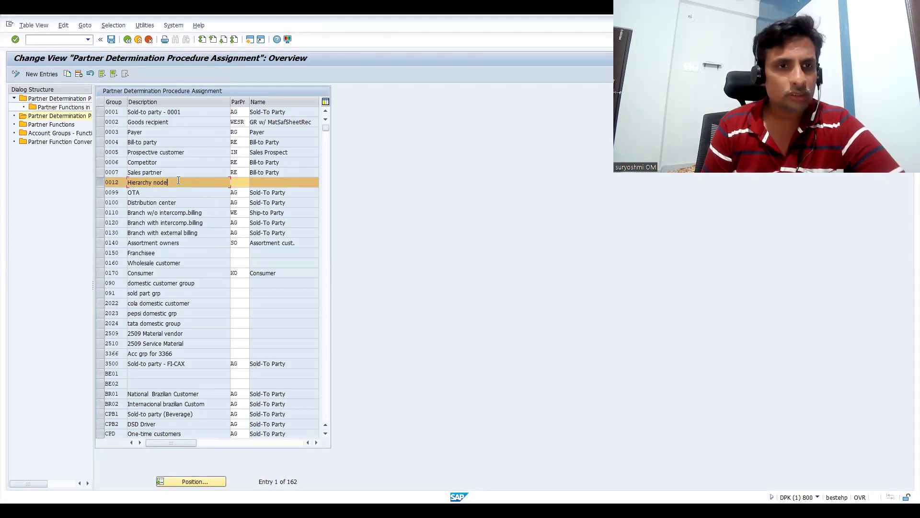
pyautogui.click(102, 181)
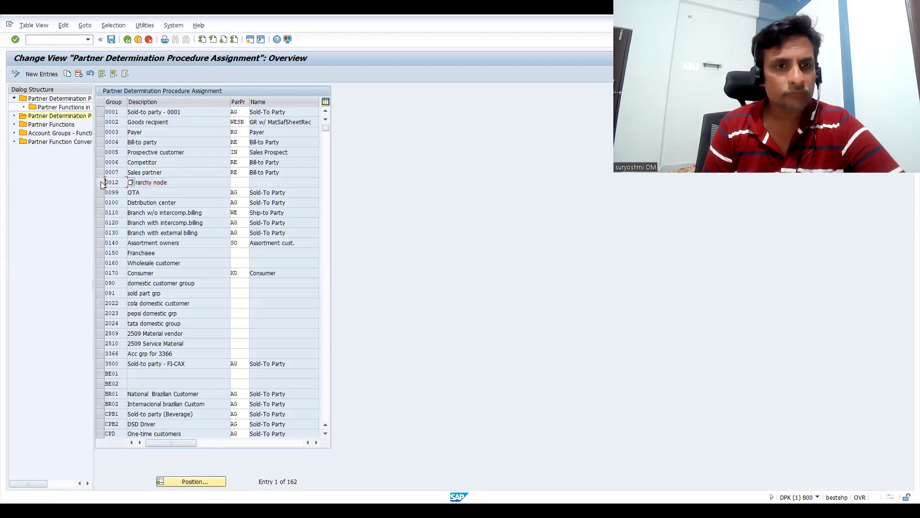
# Open Account Groups - Function Assignment and review the account groups assigned to customer hierarchy functions 1A and 1B
pyautogui.doubleClick(52, 133)
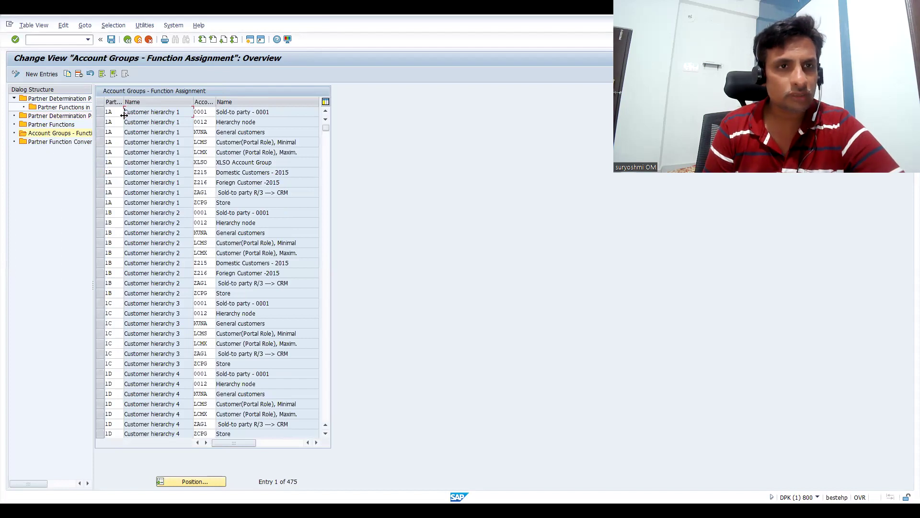
pyautogui.click(206, 113)
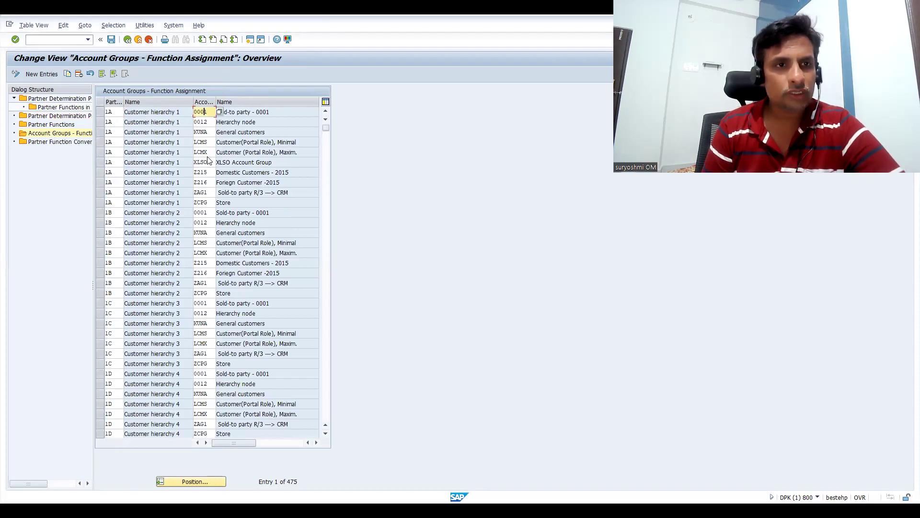
pyautogui.click(208, 193)
pyautogui.click(209, 240)
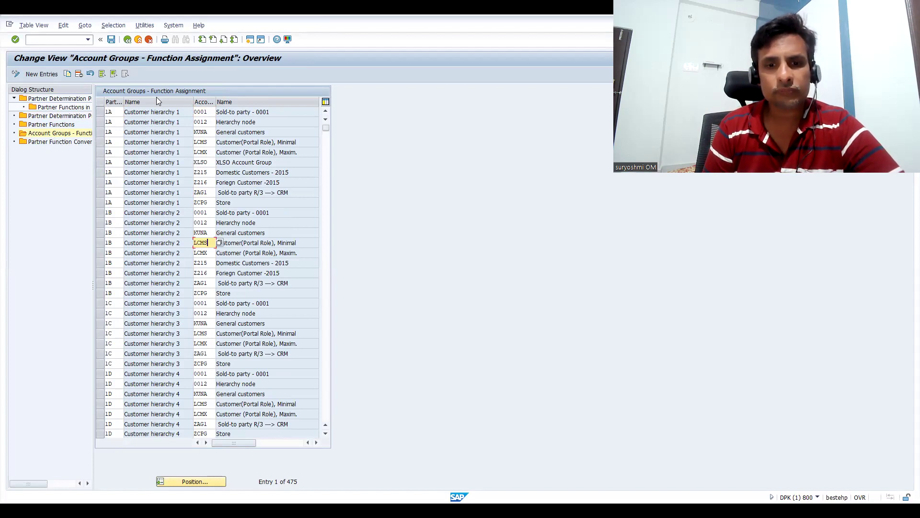
# Switch to the PowerPoint slide show to view the customer hierarchy structure, and return to the SAP customizing session in change mode
pyautogui.hotkey('alt', 'Tab')
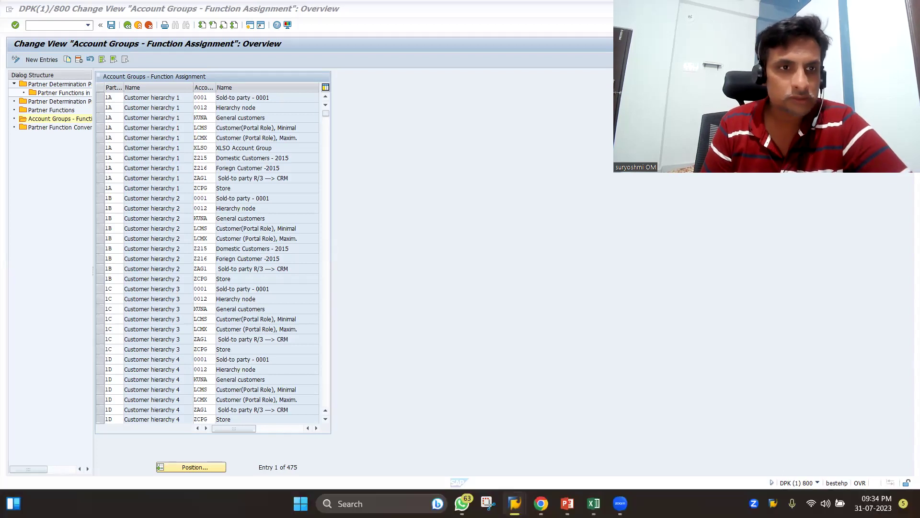
pyautogui.hotkey('alt', 'Tab')
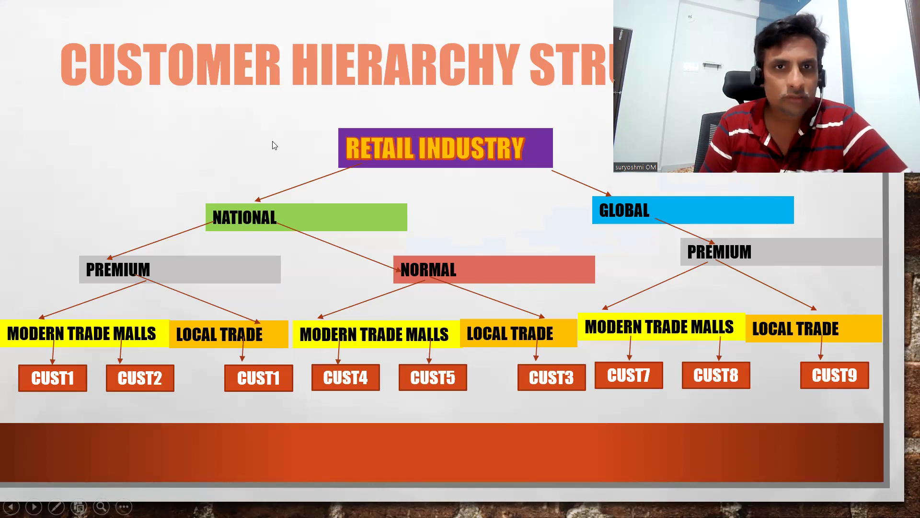
pyautogui.hotkey('alt', 'Tab')
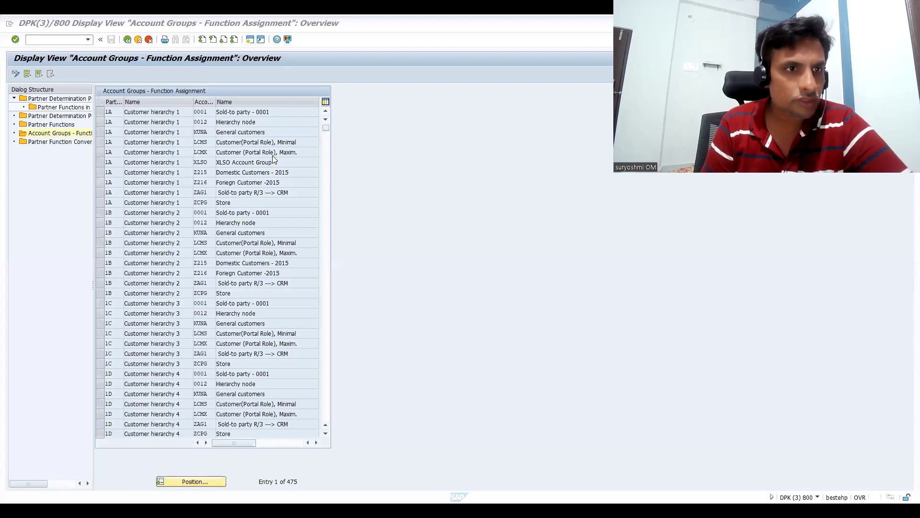
pyautogui.hotkey('alt', 'Tab')
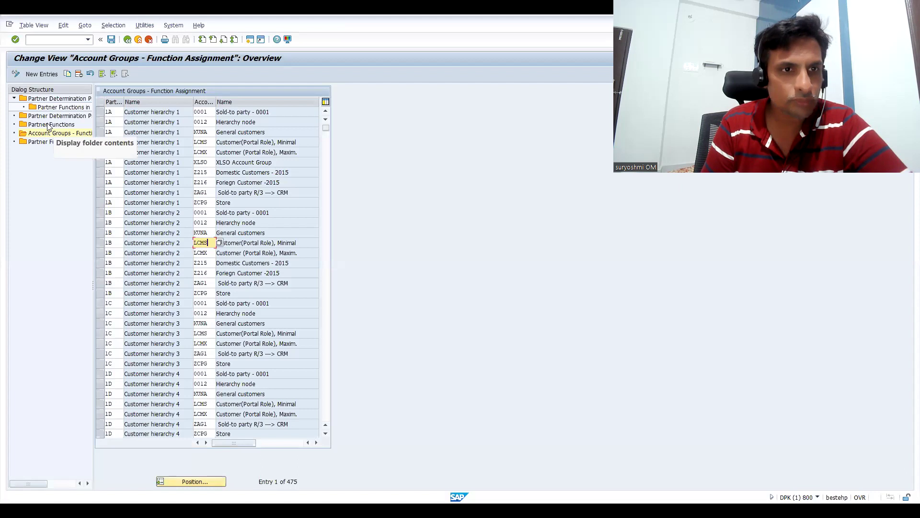
# Open Partner Functions and clear the superior partner function of Customer hierarchy 1 (1A)
pyautogui.doubleClick(48, 125)
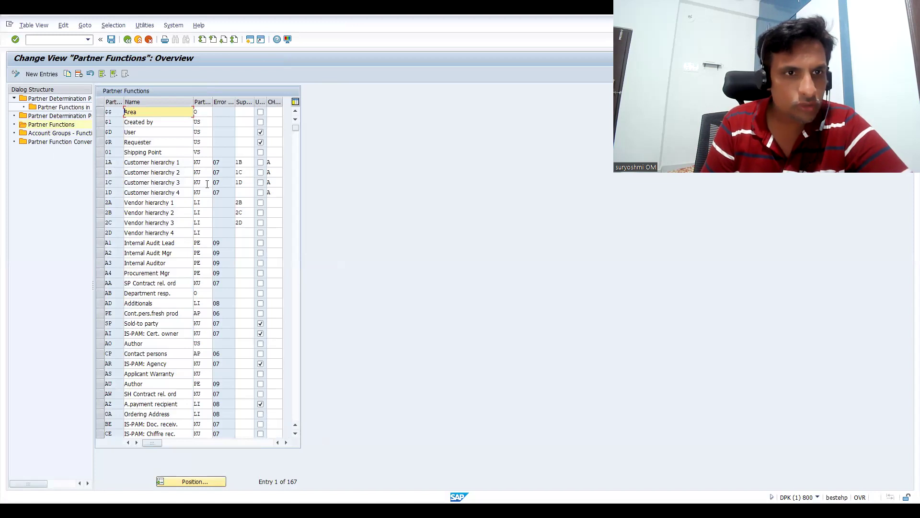
pyautogui.doubleClick(242, 164)
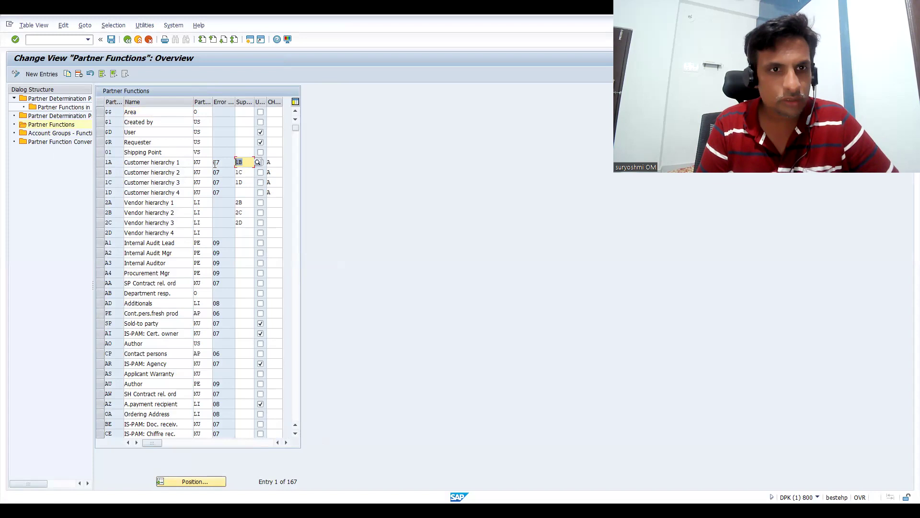
pyautogui.press('Delete')
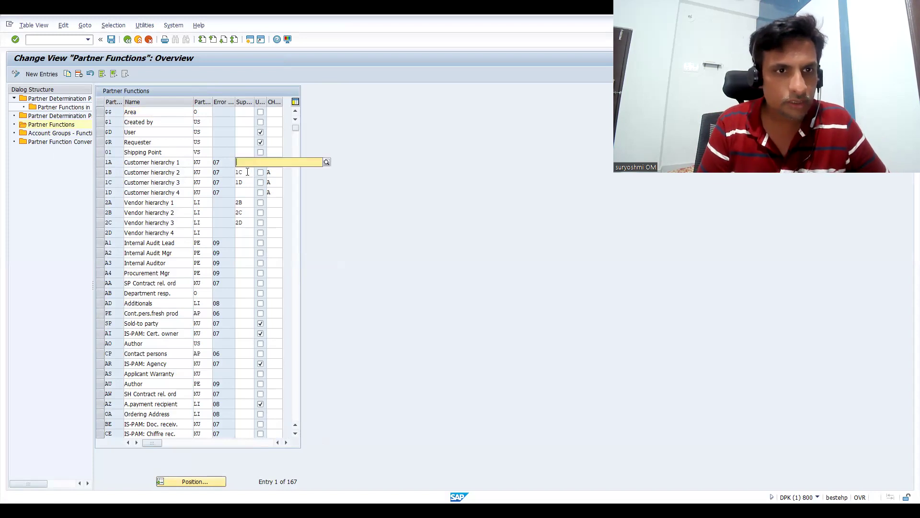
# Set the superior partner functions of Customer hierarchy 2, 3 and 4 to 1B, 1C and 1D respectively
pyautogui.doubleClick(247, 172)
pyautogui.write('1B')
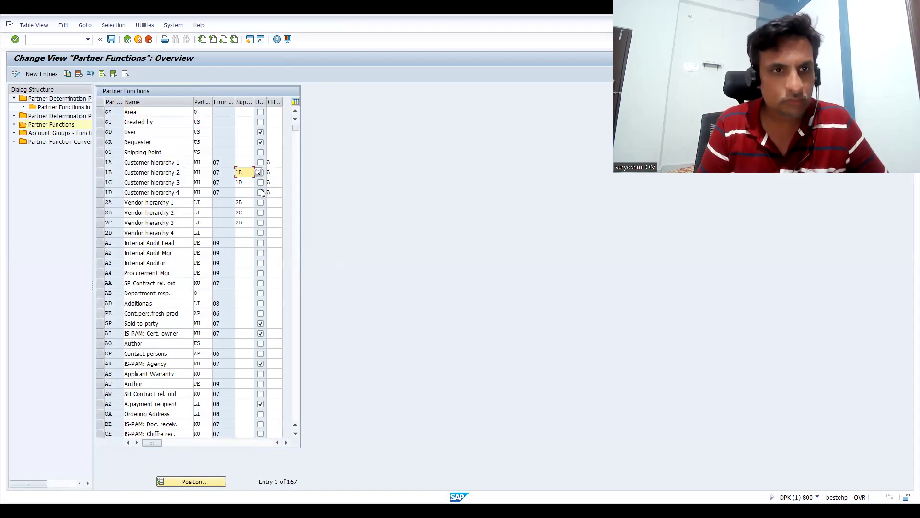
pyautogui.doubleClick(243, 182)
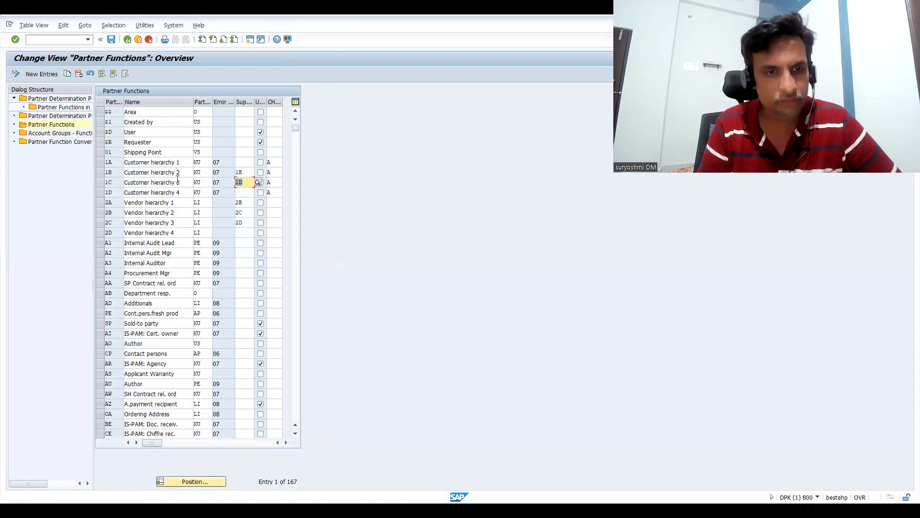
pyautogui.write('1c')
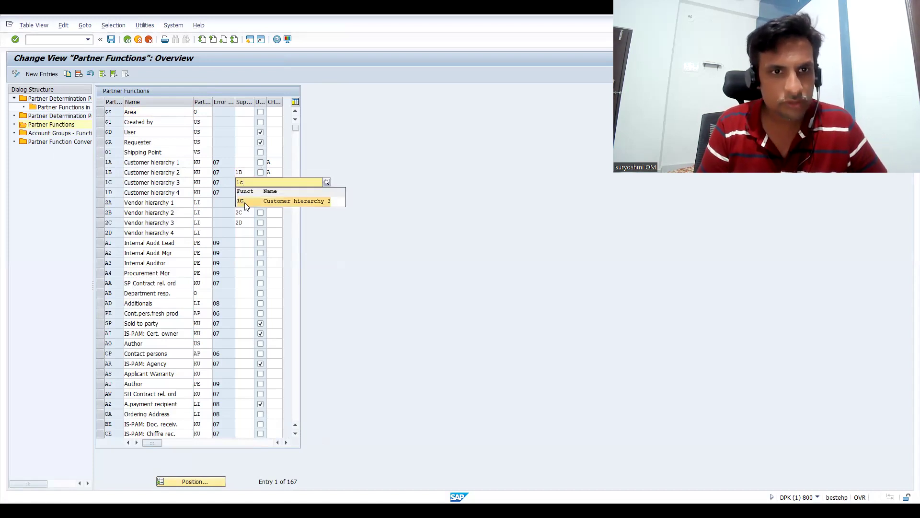
pyautogui.click(242, 201)
pyautogui.click(237, 193)
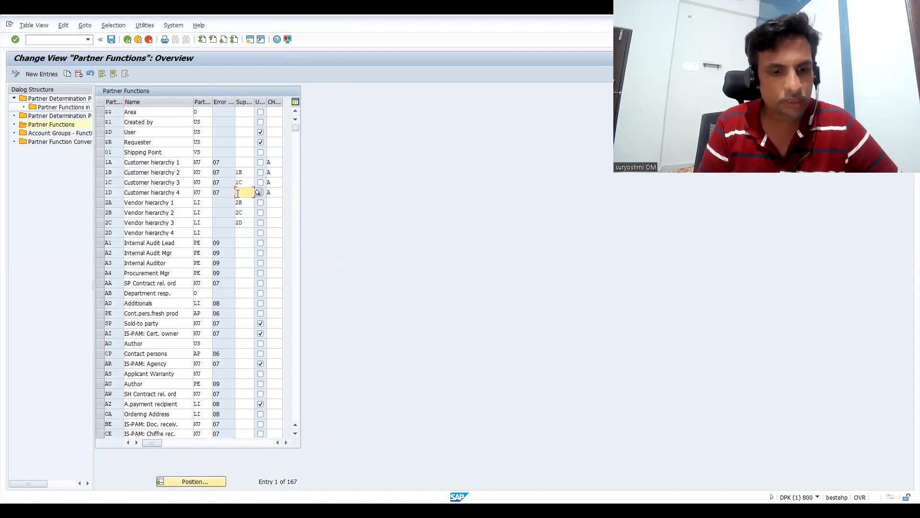
pyautogui.write('1d')
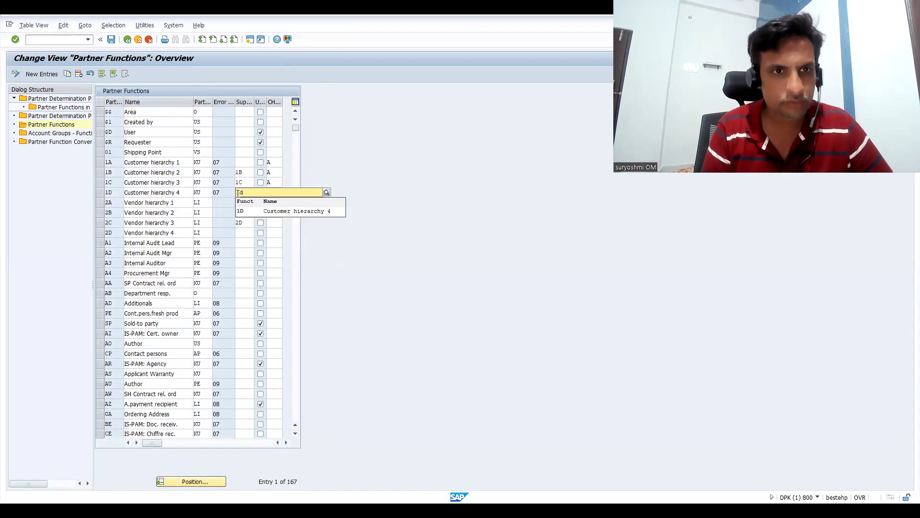
pyautogui.press('Return')
# Save the partner function changes to the proposed customizing request and check the rows for Customer hierarchy 1 and 4
pyautogui.press('F3')
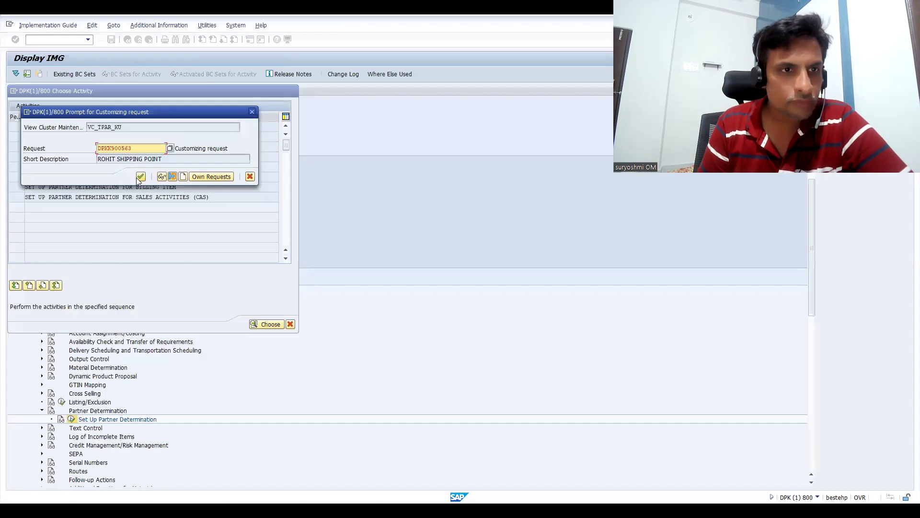
pyautogui.click(140, 177)
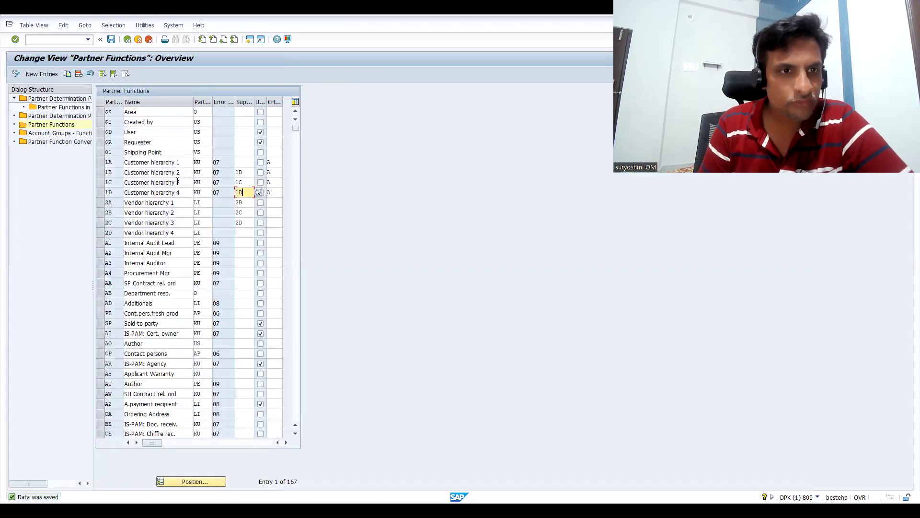
pyautogui.click(100, 163)
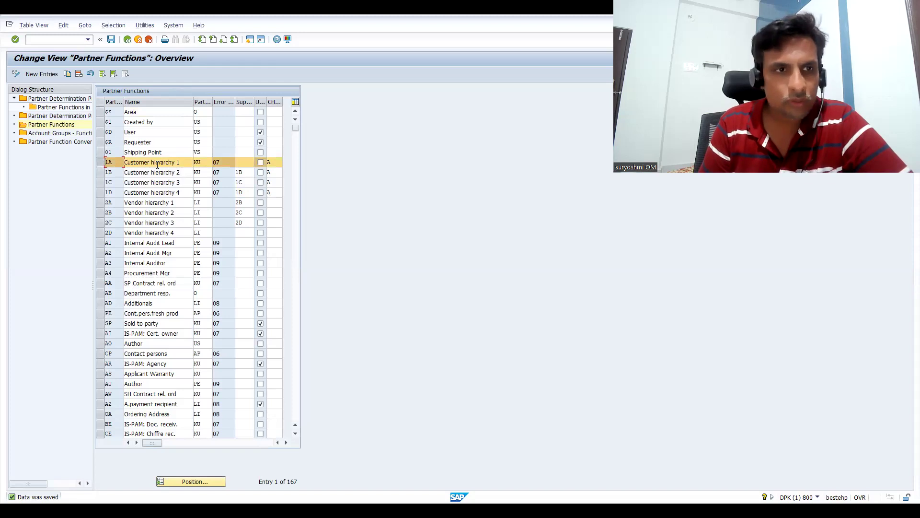
pyautogui.click(100, 162)
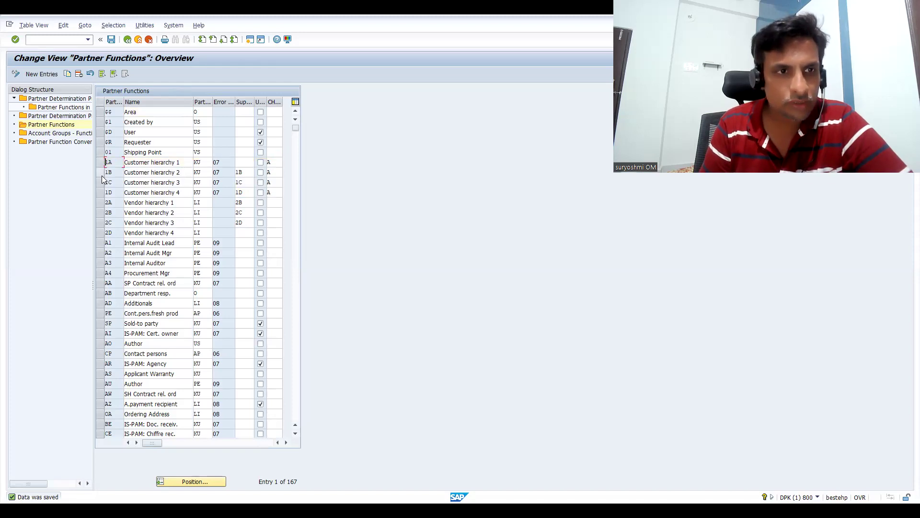
pyautogui.click(103, 191)
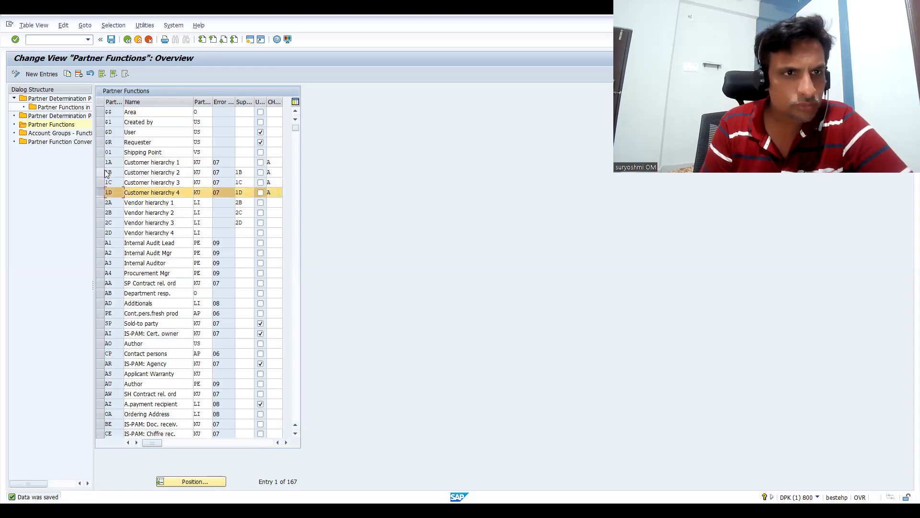
# Set the superior partner function to 1A for Customer hierarchy 2, 1B for Customer hierarchy 3 and 1C for Customer hierarchy 4
pyautogui.doubleClick(246, 173)
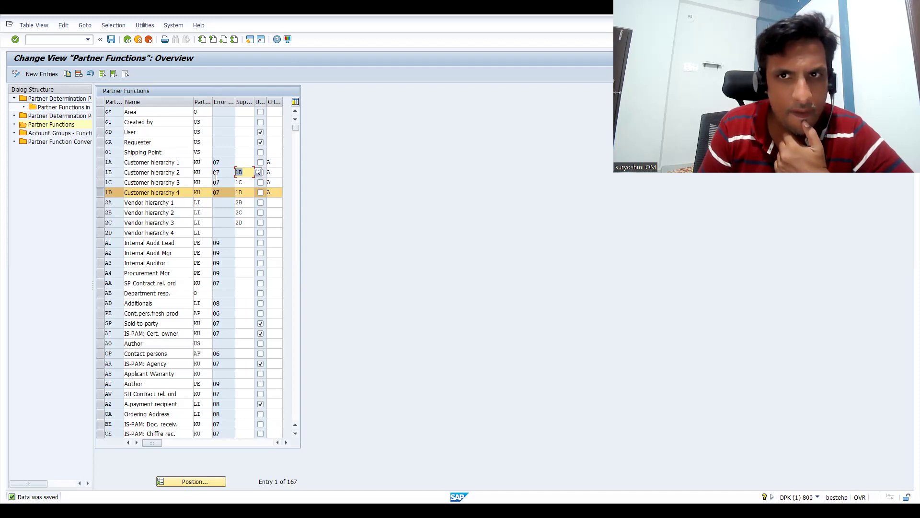
pyautogui.hotkey('alt', 'Tab')
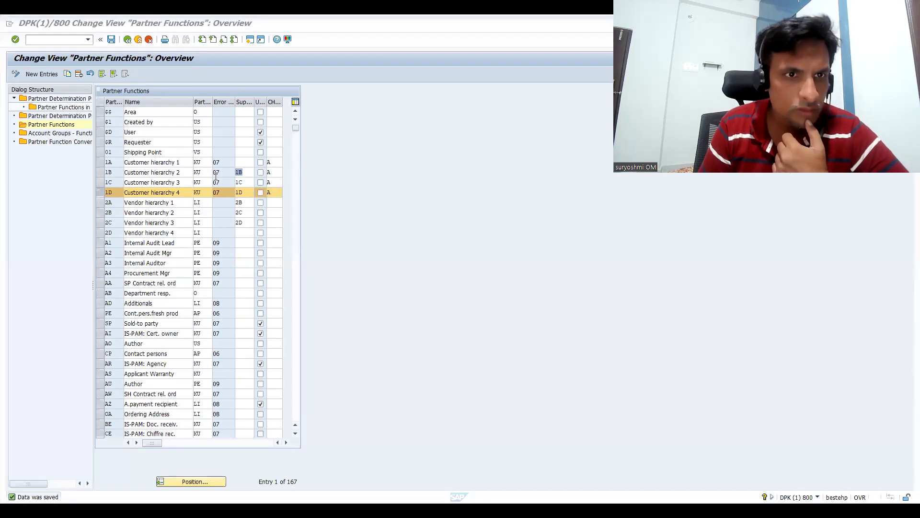
pyautogui.click(243, 175)
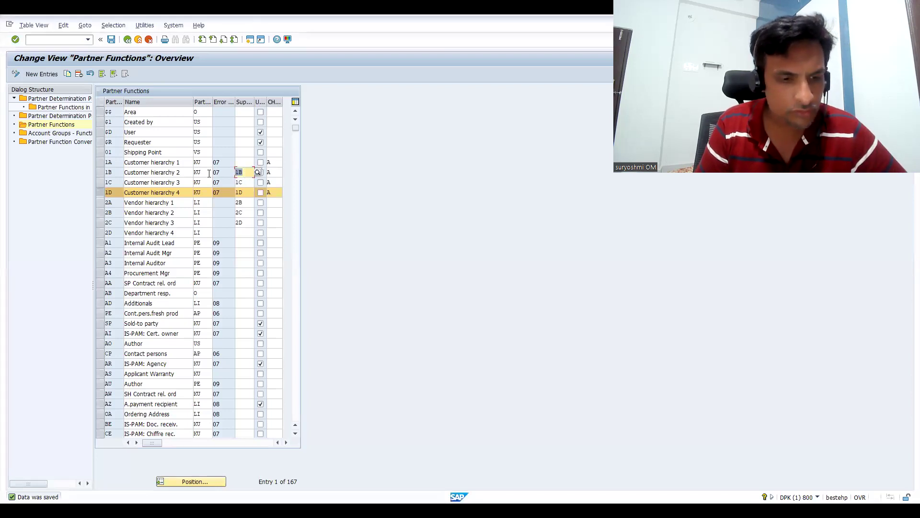
pyautogui.write('1a')
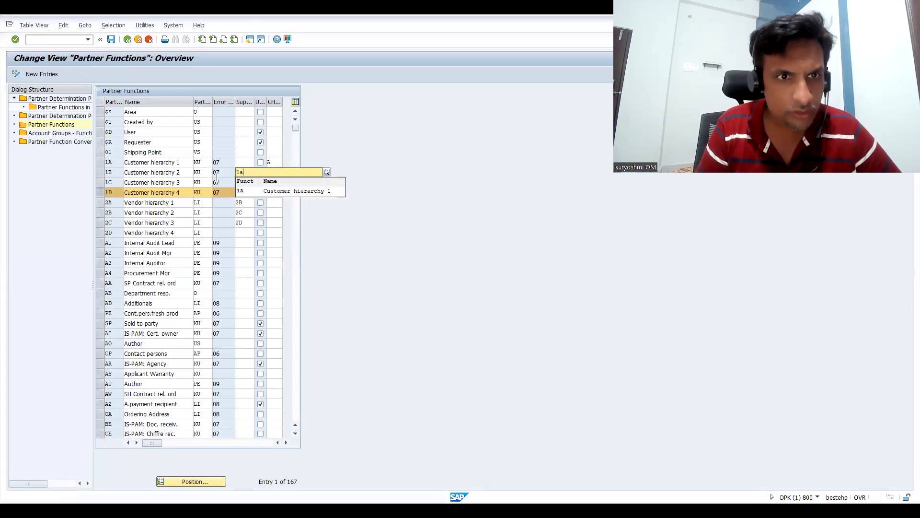
pyautogui.click(252, 189)
pyautogui.moveTo(246, 183); pyautogui.dragTo(175, 176)
pyautogui.write('1b')
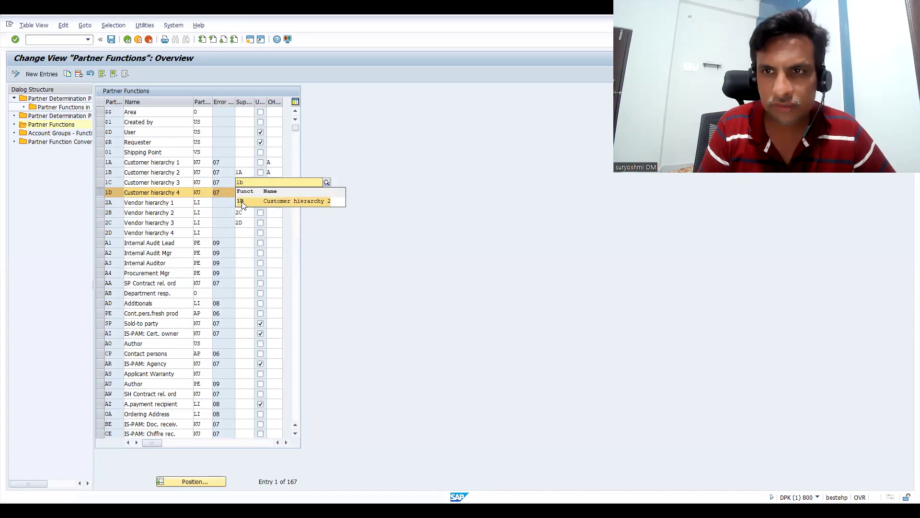
pyautogui.click(243, 202)
pyautogui.moveTo(243, 193); pyautogui.dragTo(159, 176)
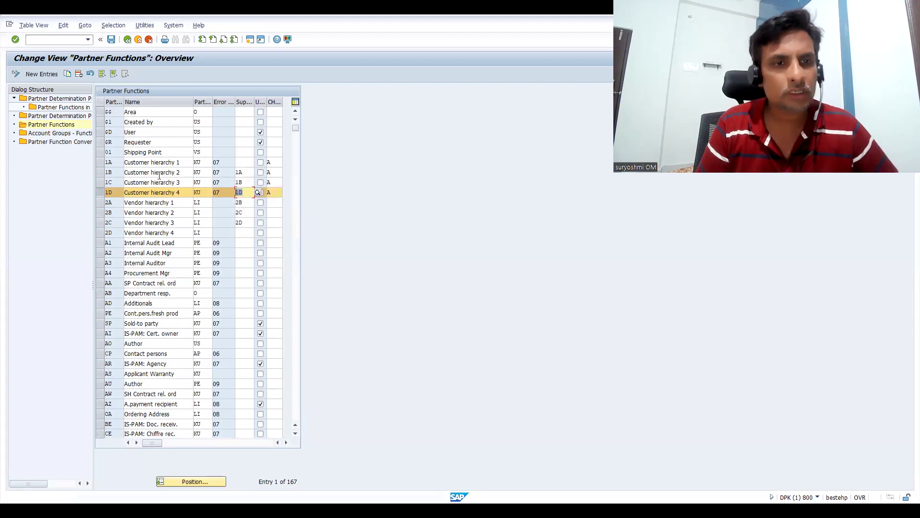
pyautogui.write('1c')
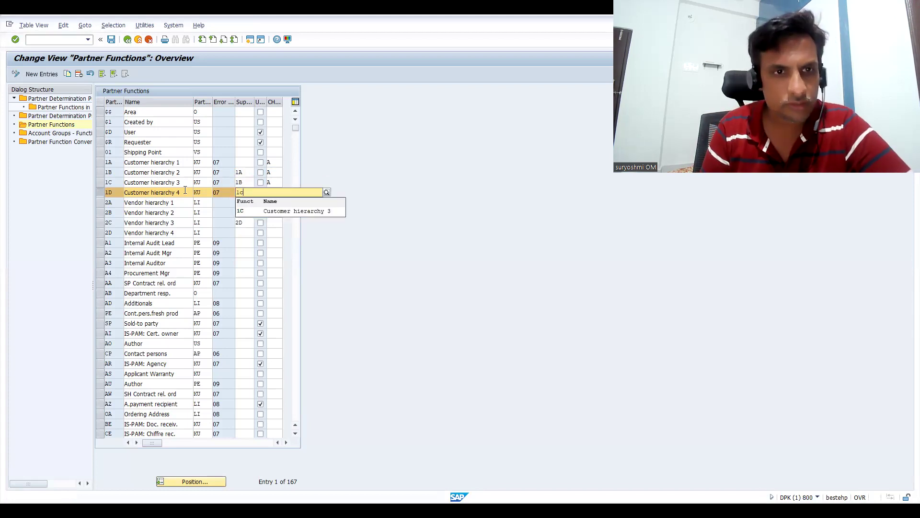
pyautogui.click(247, 214)
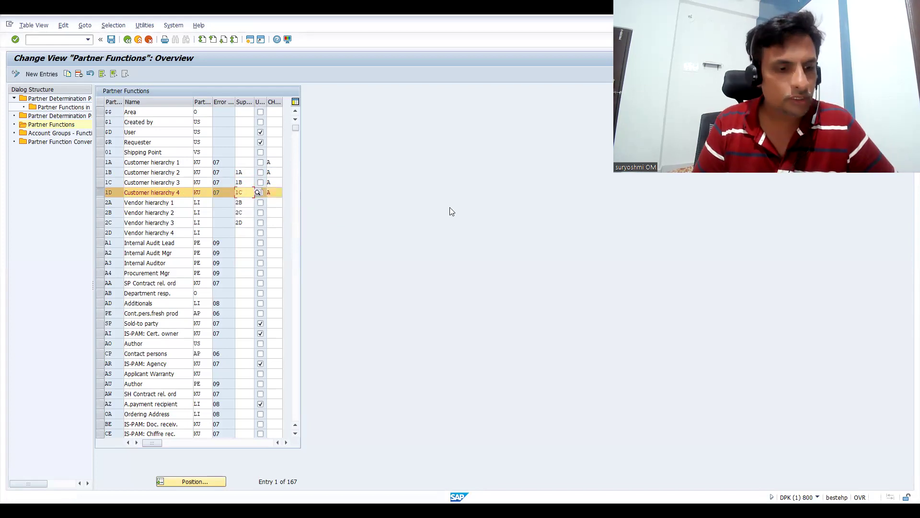
# Save the superior partner function changes and check the row for Customer hierarchy 4
pyautogui.hotkey('ctrl', 's')
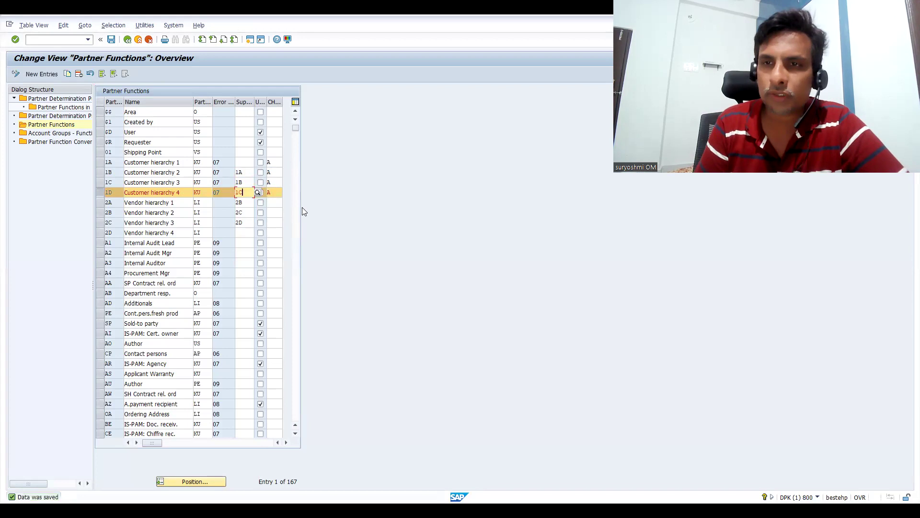
pyautogui.click(110, 194)
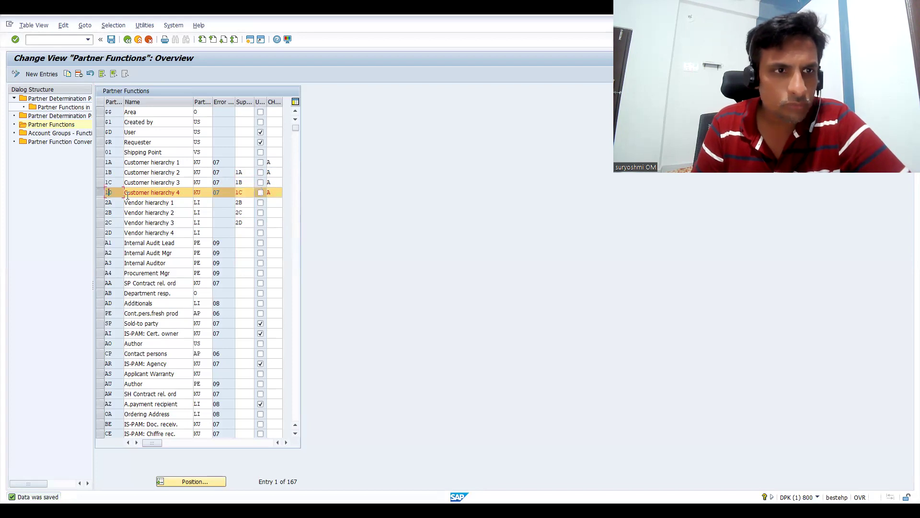
pyautogui.press('Tab')
pyautogui.press('Tab')
pyautogui.press('Tab')
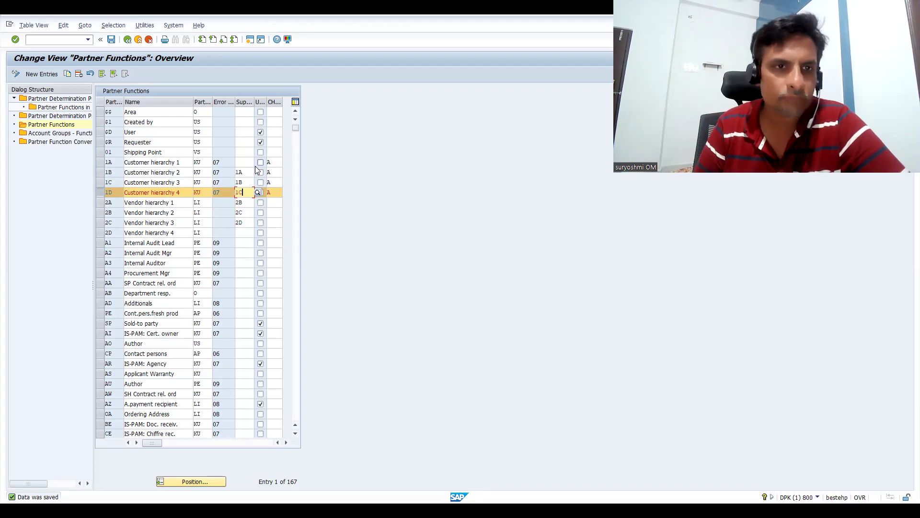
# Examine the partner function rows for Customer hierarchy 1 to 4 and the customer hierarchy type entered for each
pyautogui.click(272, 163)
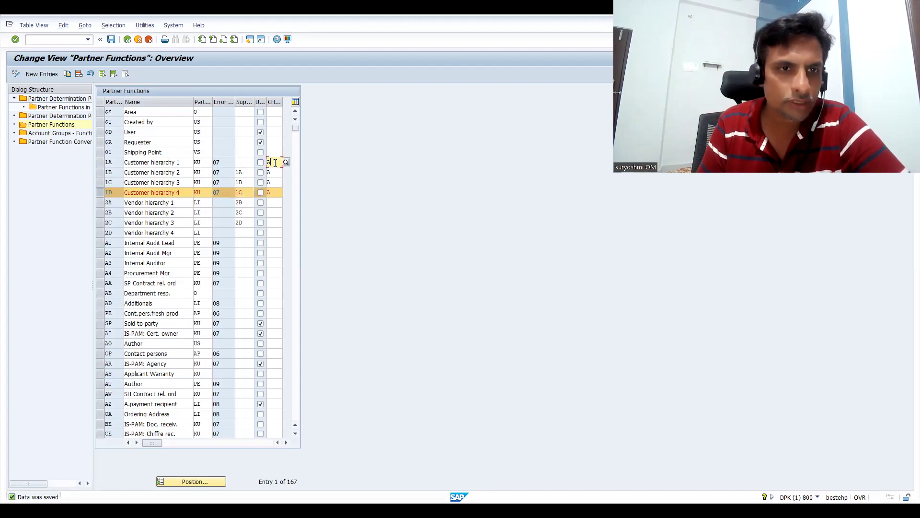
pyautogui.click(275, 173)
pyautogui.click(275, 184)
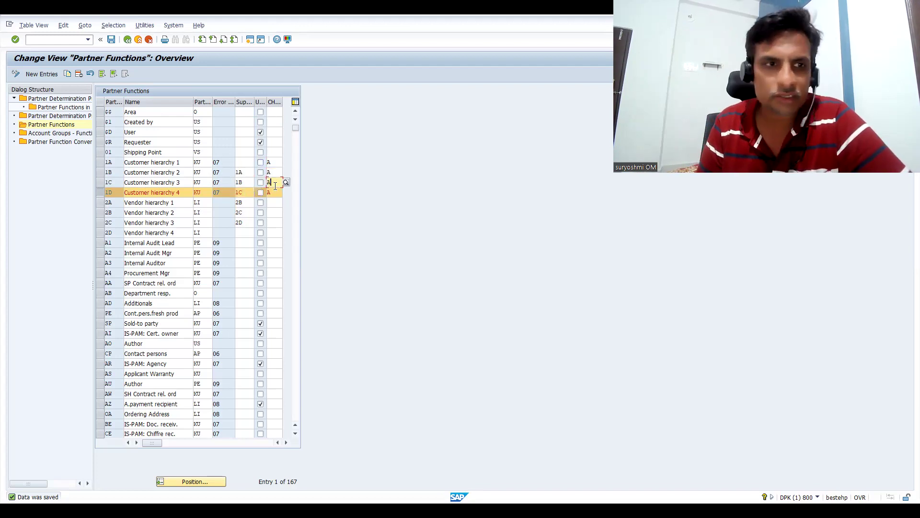
pyautogui.click(101, 184)
pyautogui.click(100, 173)
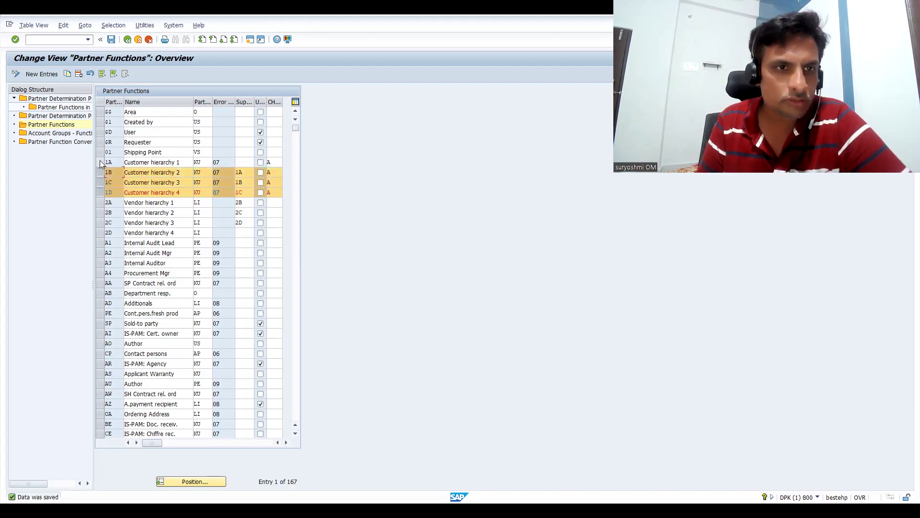
pyautogui.click(100, 162)
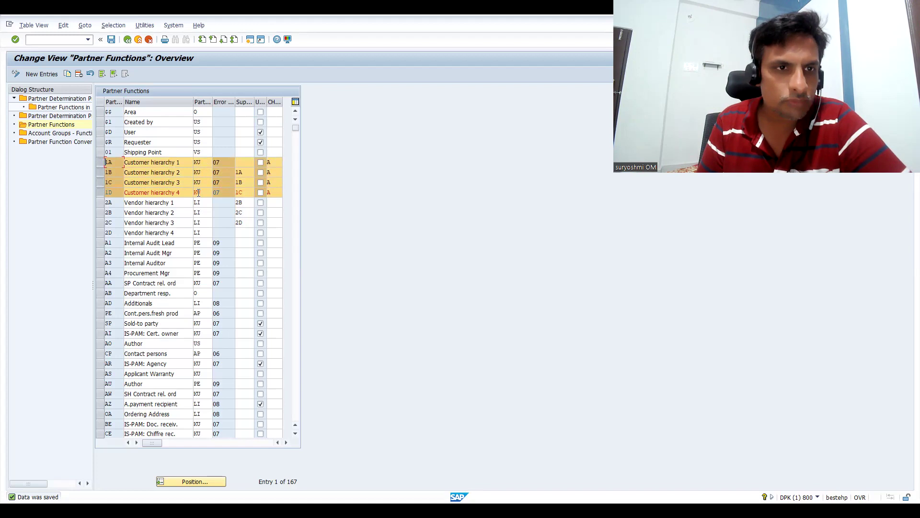
pyautogui.click(100, 192)
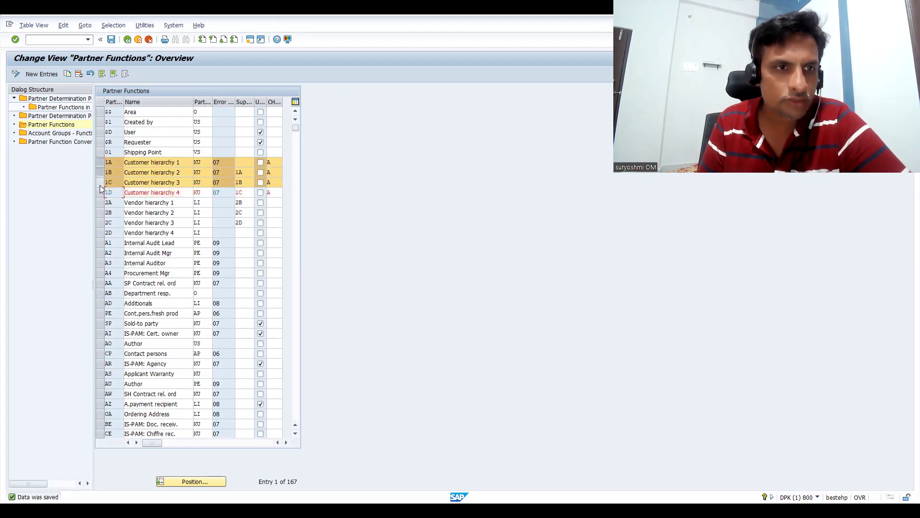
pyautogui.click(100, 182)
pyautogui.click(101, 172)
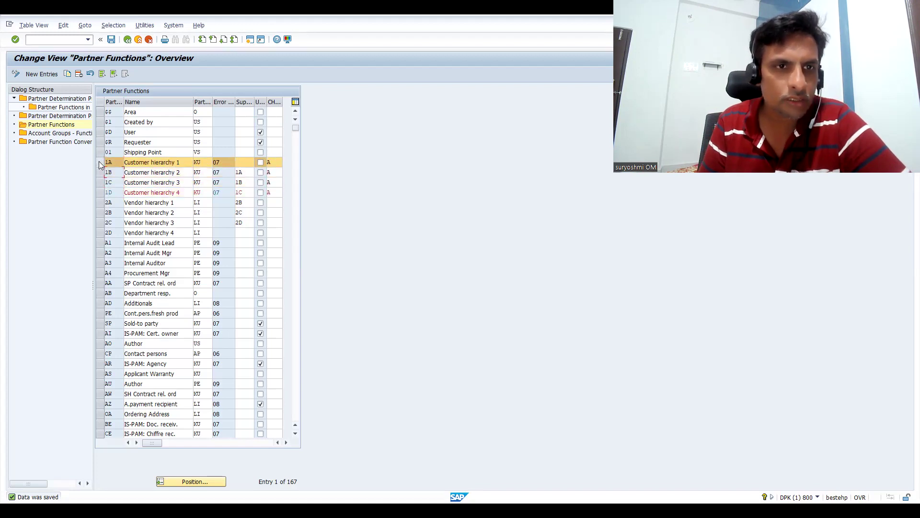
pyautogui.click(101, 162)
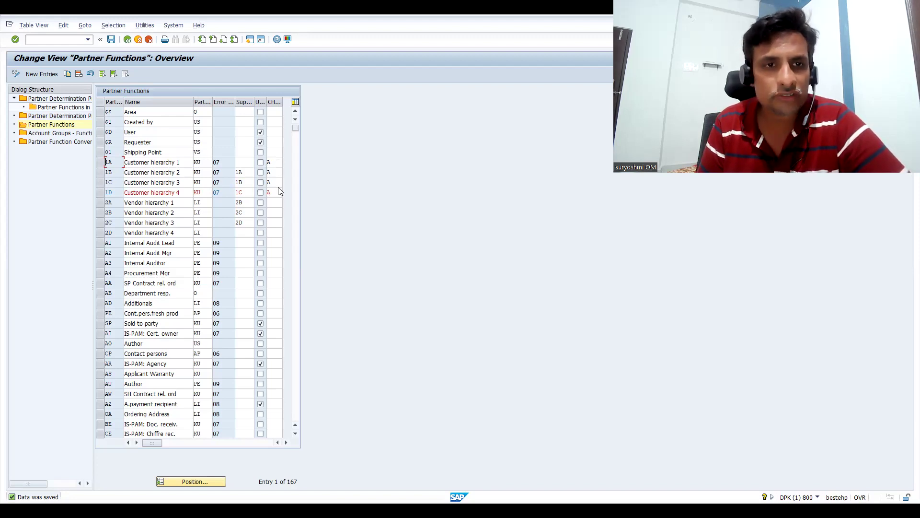
pyautogui.click(274, 162)
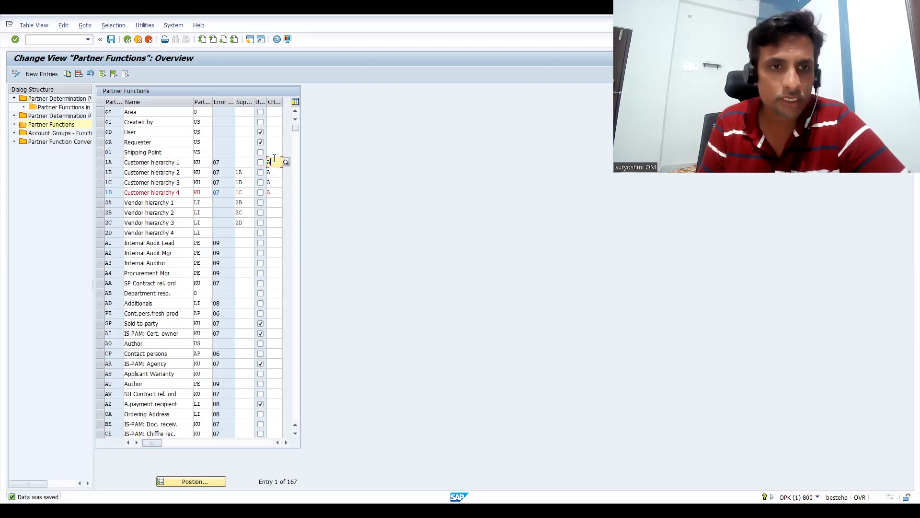
pyautogui.click(276, 173)
pyautogui.click(277, 183)
pyautogui.click(276, 192)
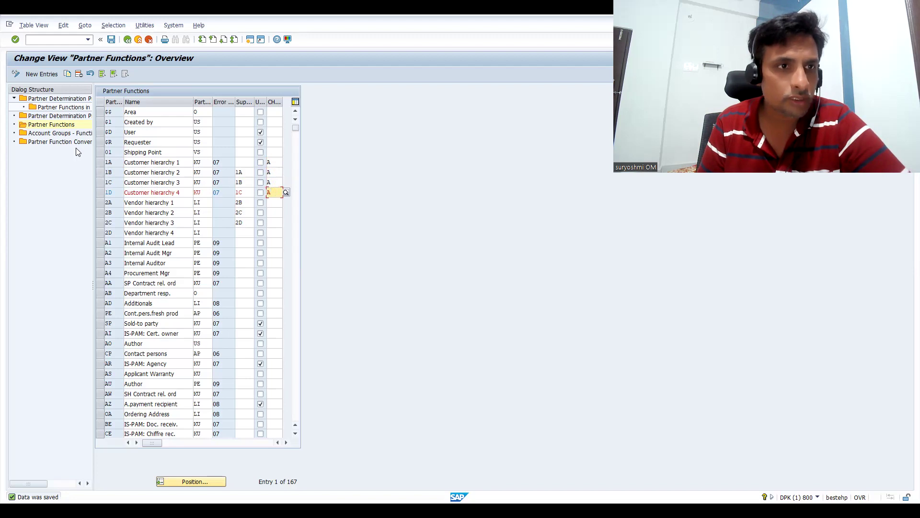
# Open the account group function assignments and mark the hierarchy node (0012) entries for Customer hierarchy 1 to 4
pyautogui.doubleClick(60, 134)
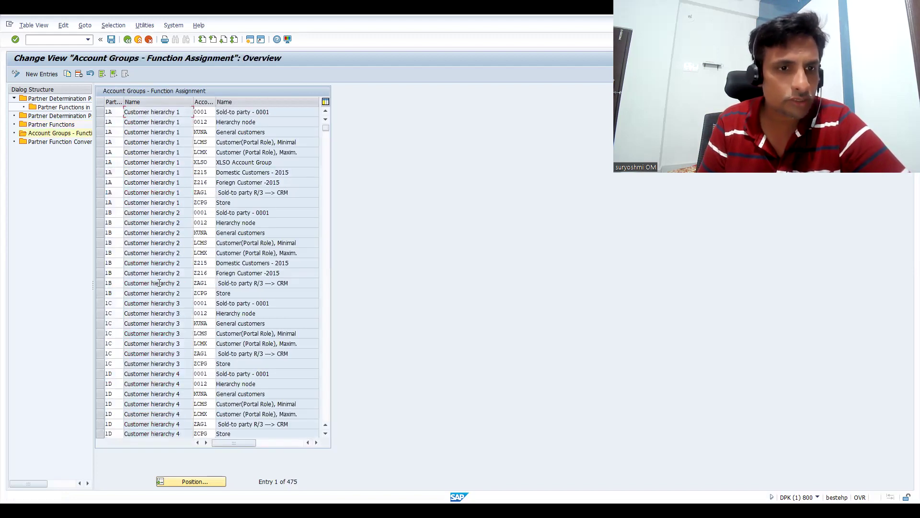
pyautogui.click(99, 314)
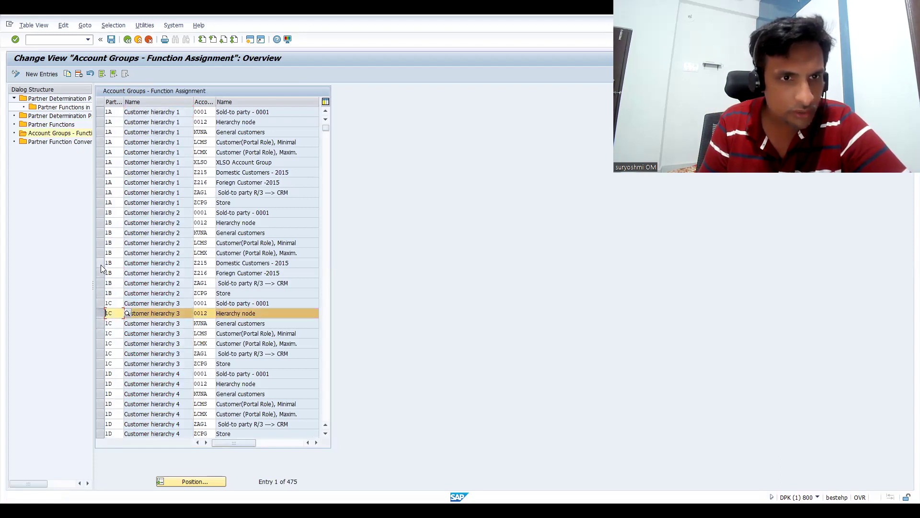
pyautogui.click(99, 222)
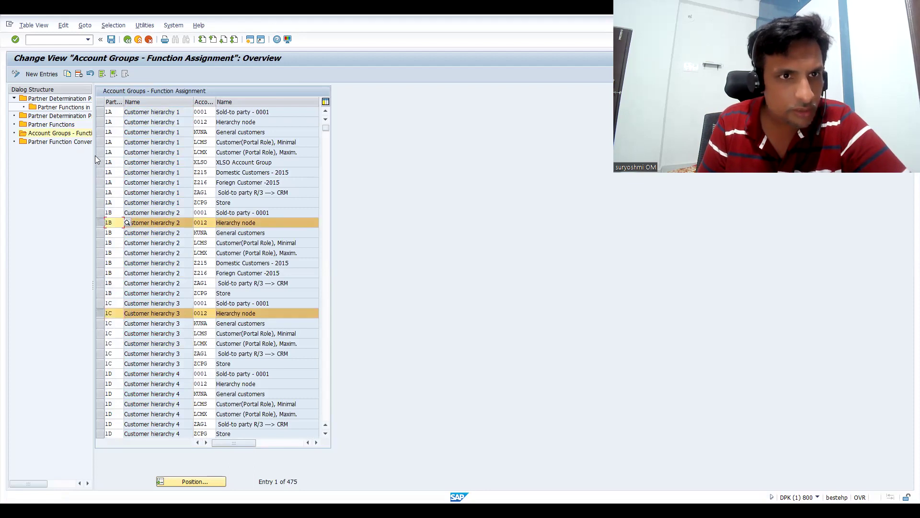
pyautogui.click(100, 121)
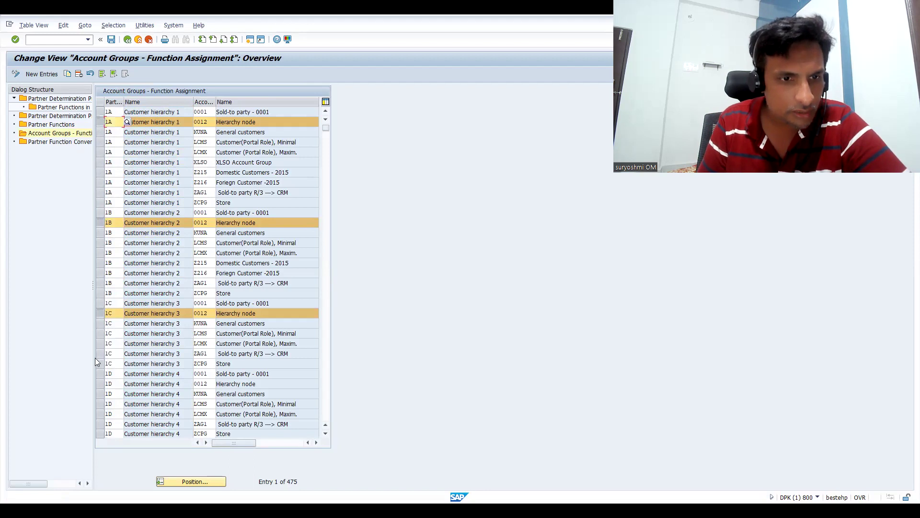
pyautogui.click(99, 384)
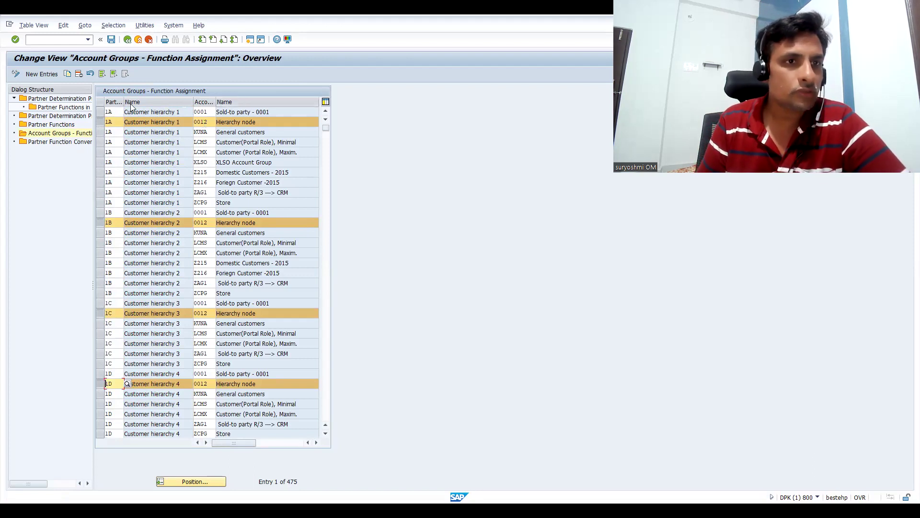
pyautogui.click(184, 482)
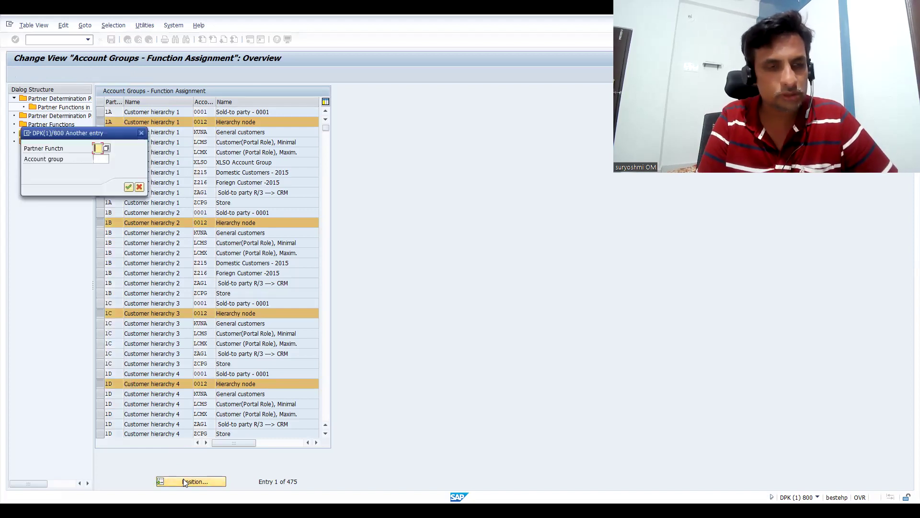
pyautogui.press('Escape')
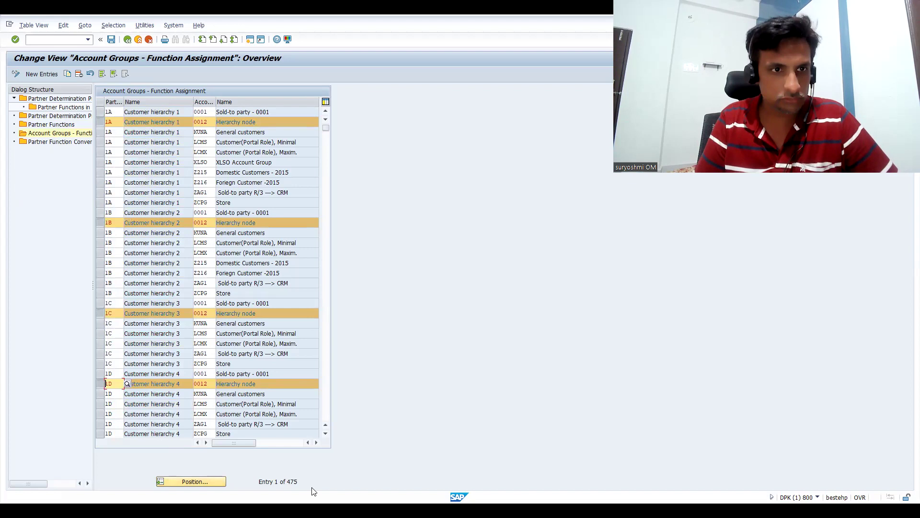
# Leave the customer master partner determination and open Set Up Partner Determination for Sales Document Header
pyautogui.press('F3')
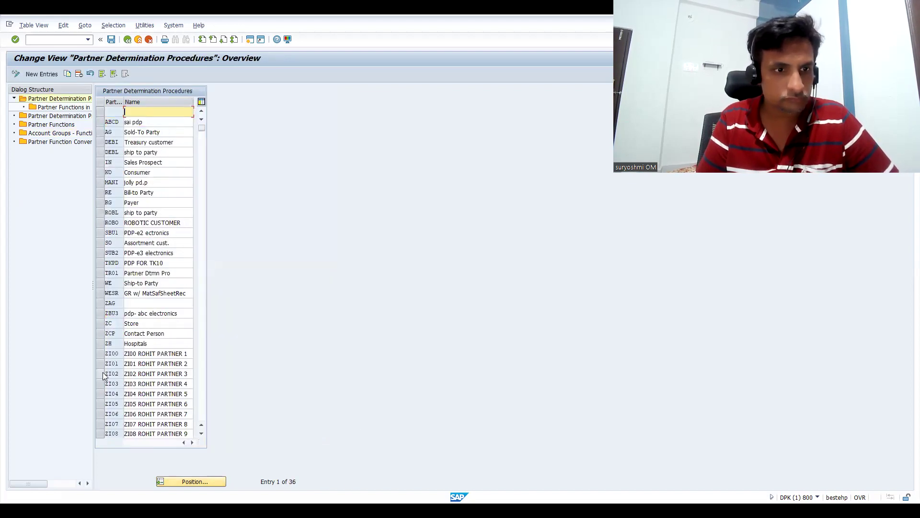
pyautogui.click(100, 354)
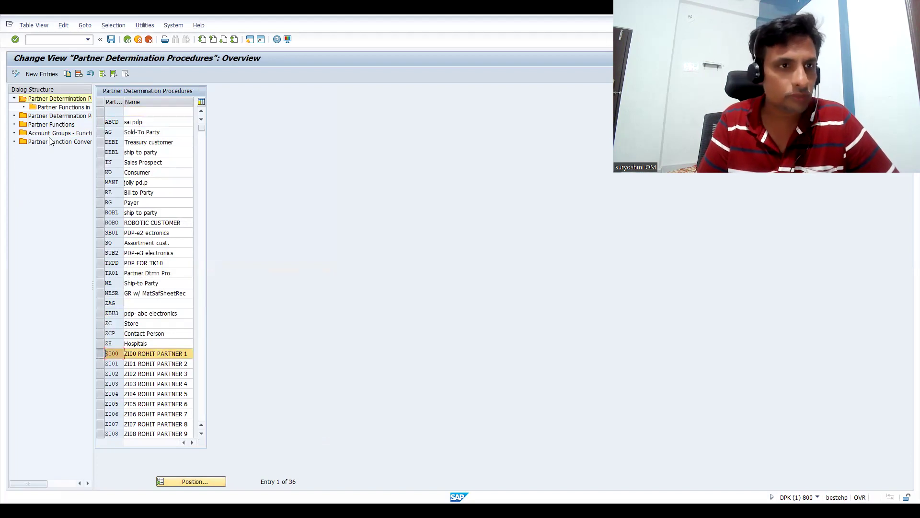
pyautogui.click(99, 354)
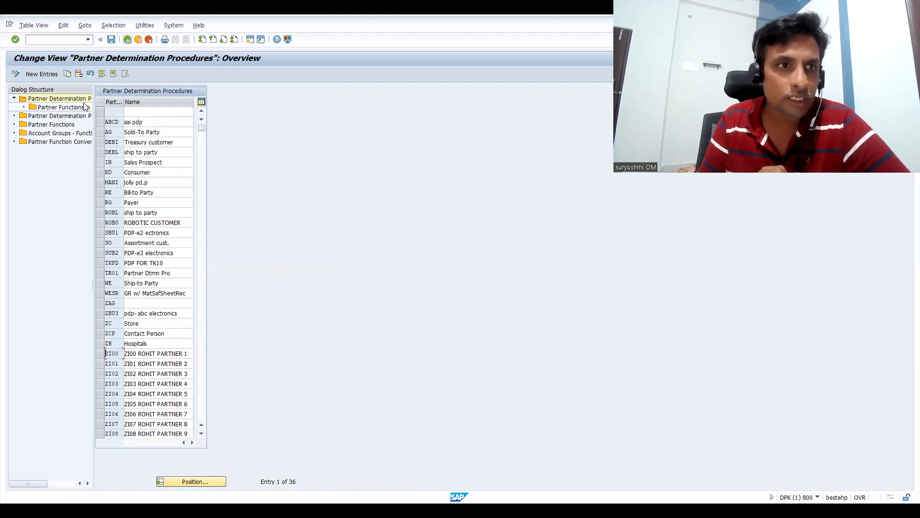
pyautogui.click(127, 40)
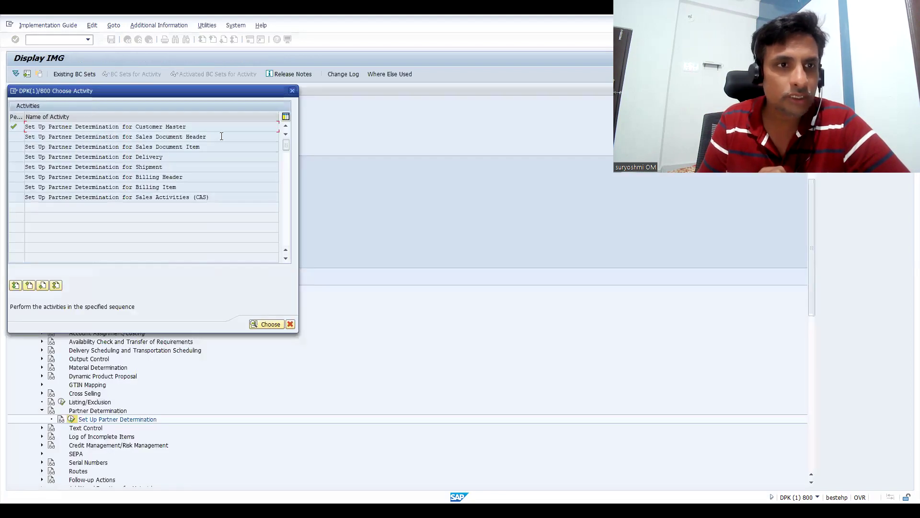
pyautogui.doubleClick(187, 136)
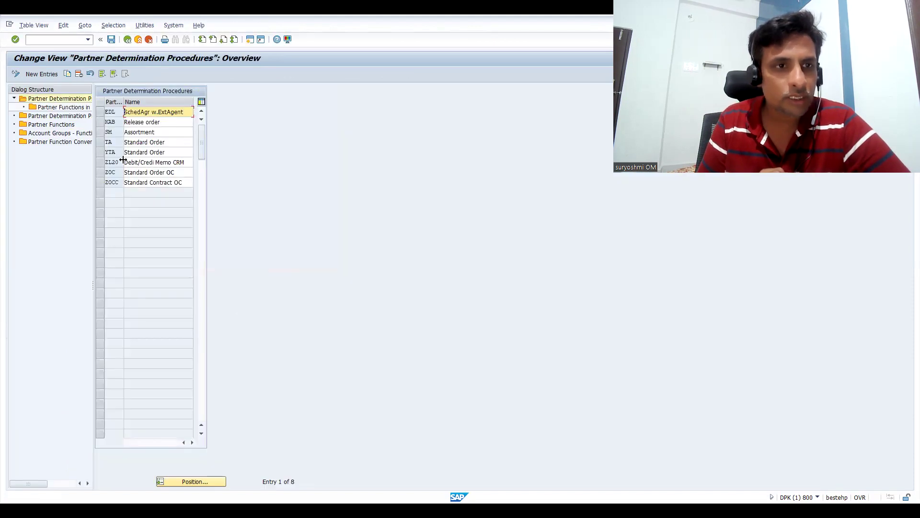
# Open the partner functions in procedure TA (Standard Order) and widen the columns for the not modifiable and mandatory settings
pyautogui.click(102, 144)
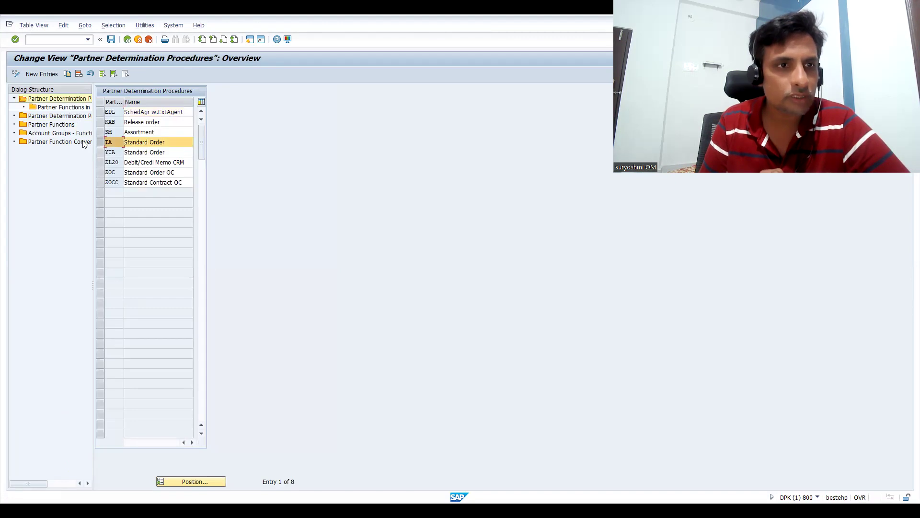
pyautogui.doubleClick(67, 109)
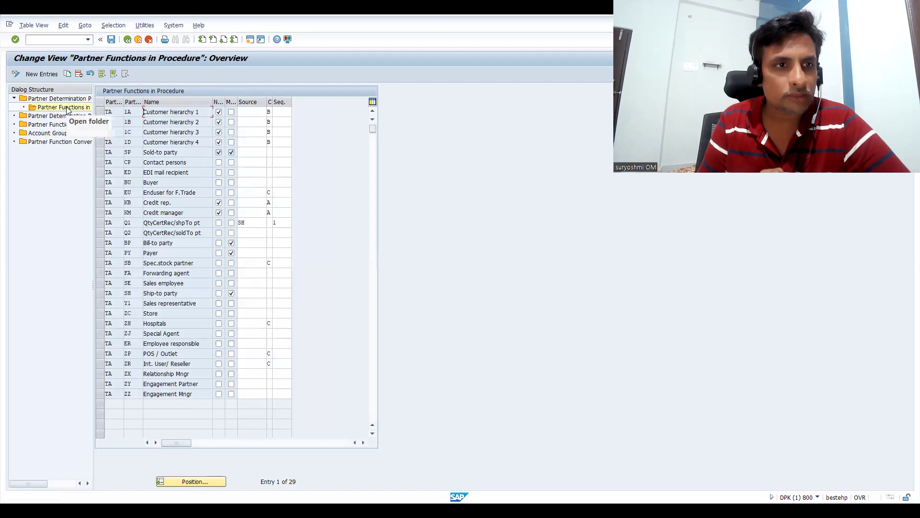
pyautogui.click(134, 123)
pyautogui.click(132, 132)
pyautogui.click(133, 142)
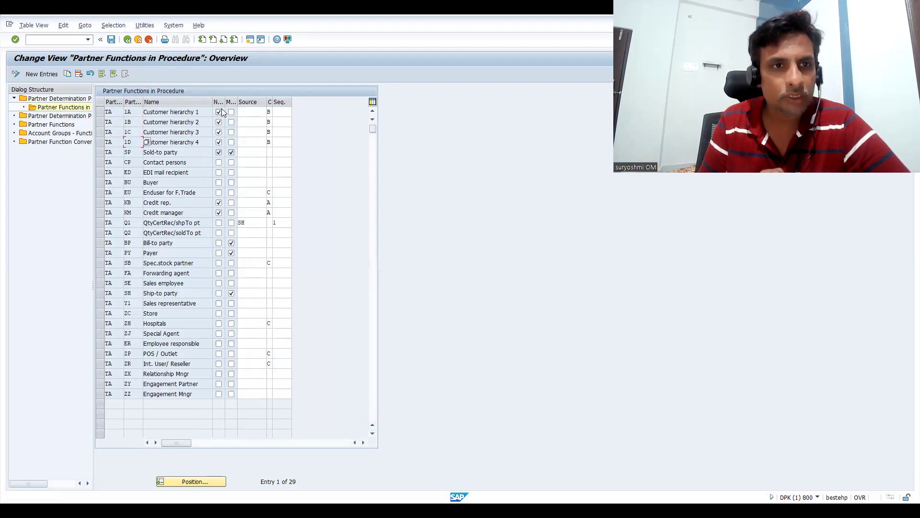
pyautogui.moveTo(224, 100); pyautogui.dragTo(242, 99)
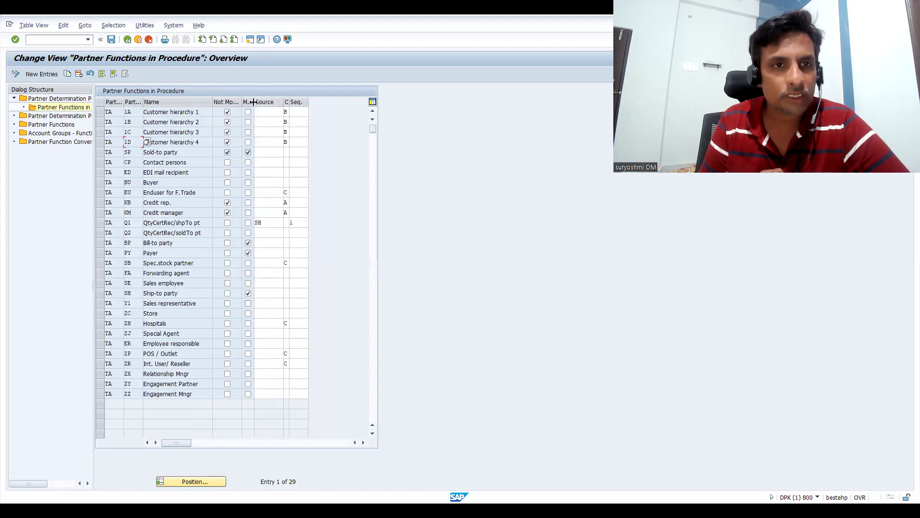
pyautogui.moveTo(254, 102); pyautogui.dragTo(271, 101)
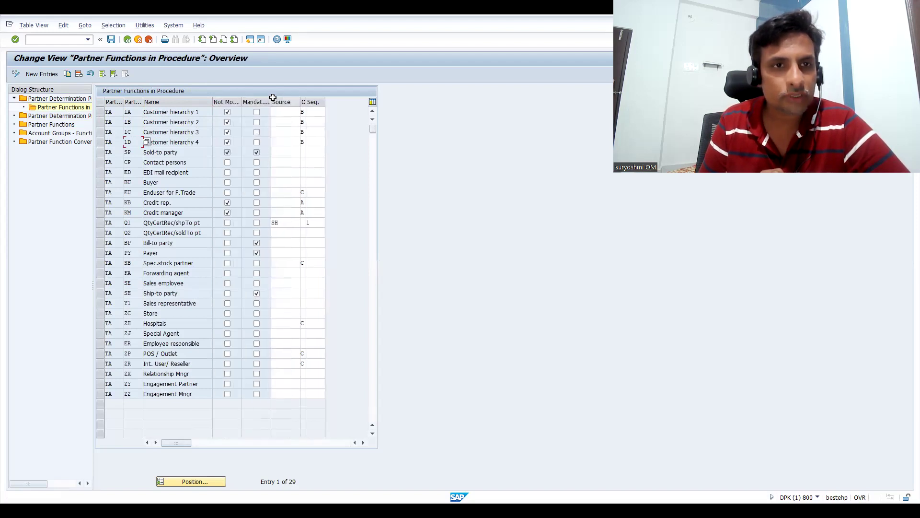
# Try marking Customer hierarchy 1 to 4 as mandatory partner functions in procedure TA
pyautogui.click(257, 114)
pyautogui.click(257, 113)
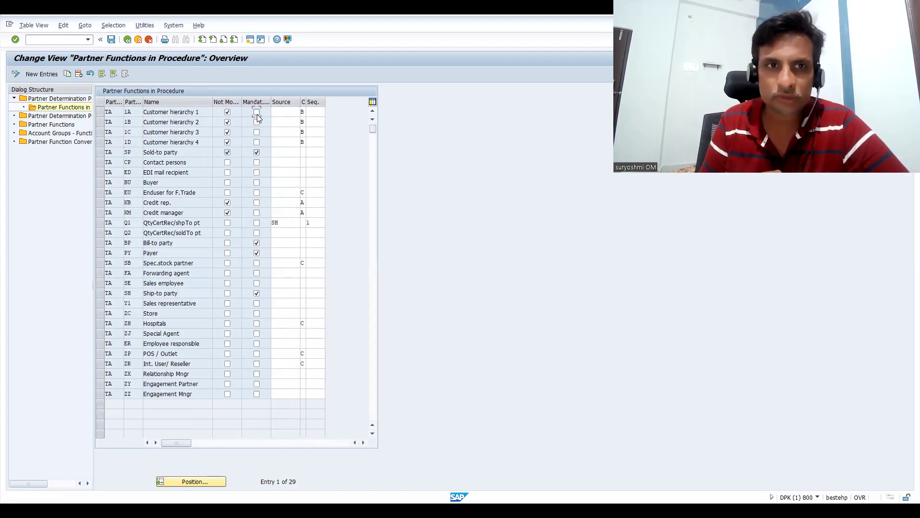
pyautogui.click(257, 124)
pyautogui.click(257, 132)
pyautogui.click(257, 143)
pyautogui.click(257, 113)
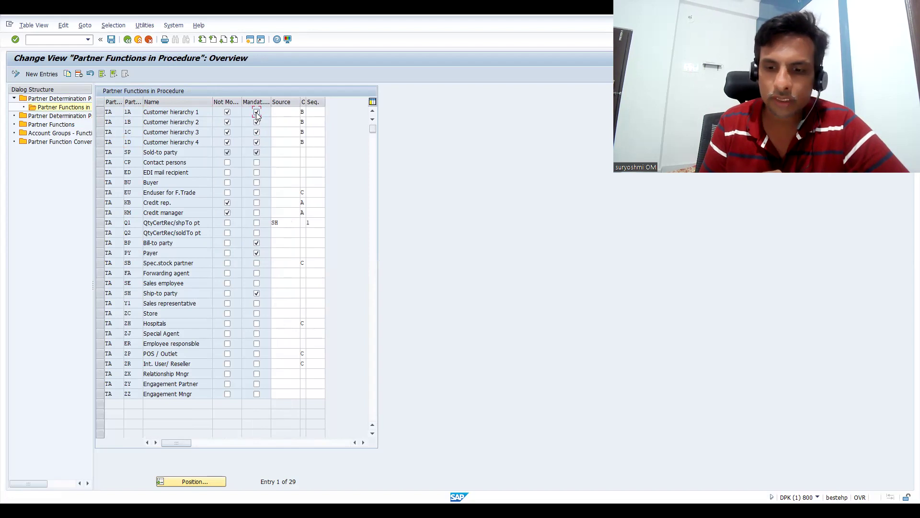
pyautogui.press('Return')
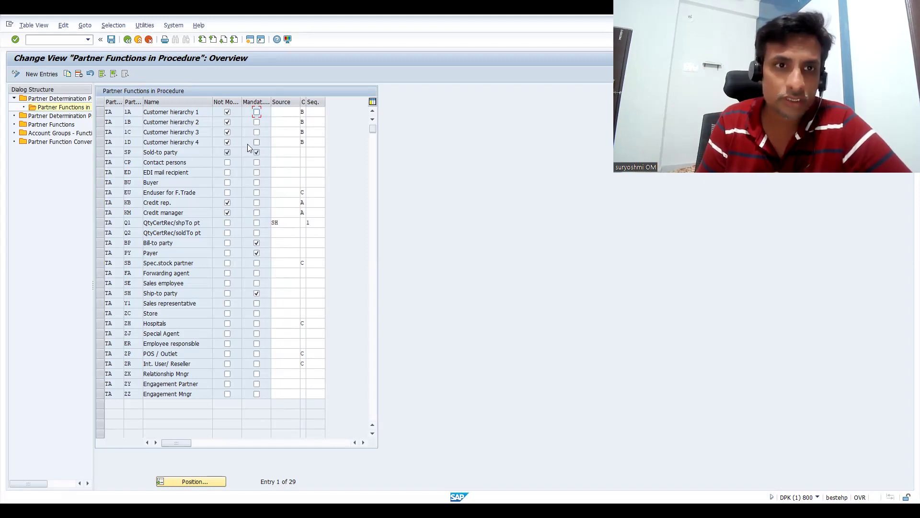
# Try assigning 1A (Customer hierarchy 1) as the source partner function of Customer hierarchy 1 in procedure TA
pyautogui.click(281, 112)
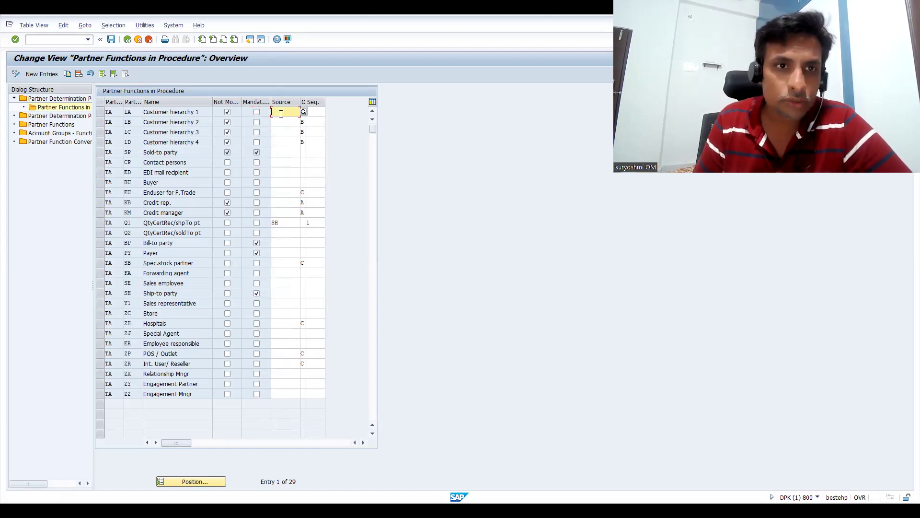
pyautogui.click(304, 113)
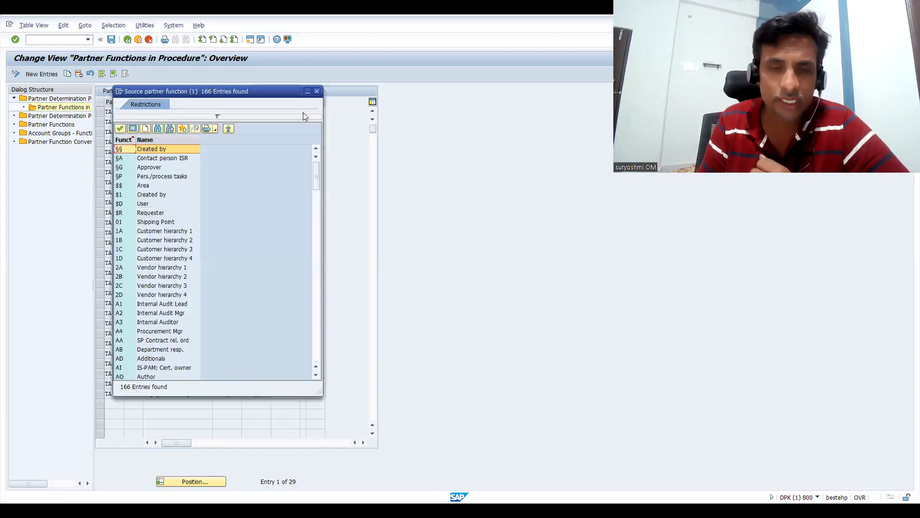
pyautogui.click(314, 307)
pyautogui.click(315, 307)
pyautogui.click(315, 306)
pyautogui.click(315, 306)
pyautogui.moveTo(315, 307); pyautogui.dragTo(322, 158)
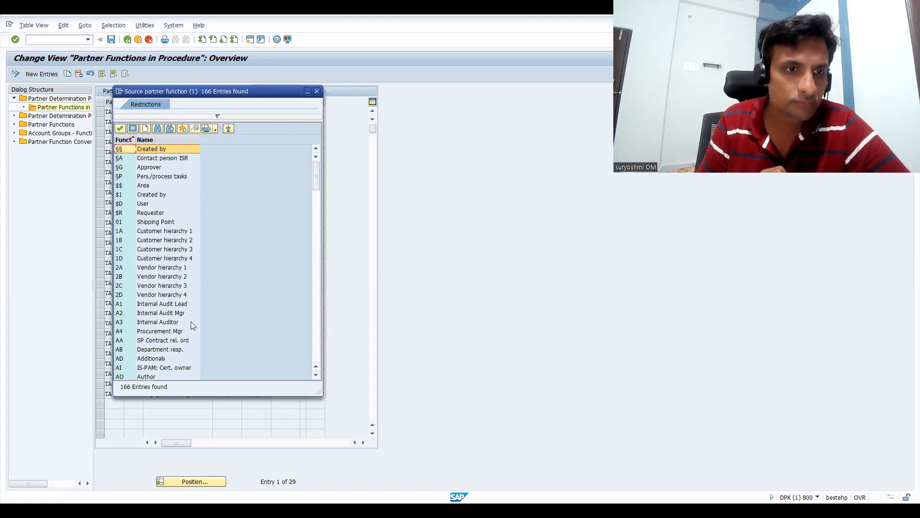
pyautogui.click(160, 232)
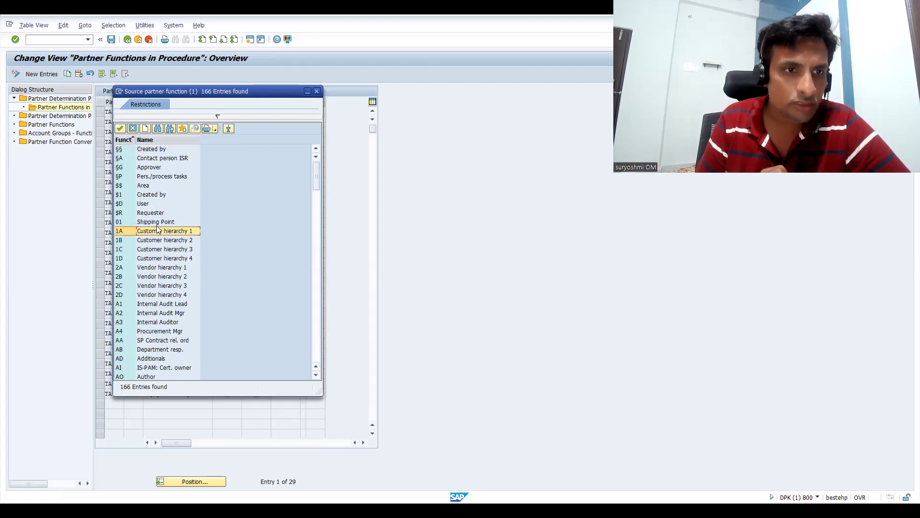
pyautogui.doubleClick(157, 230)
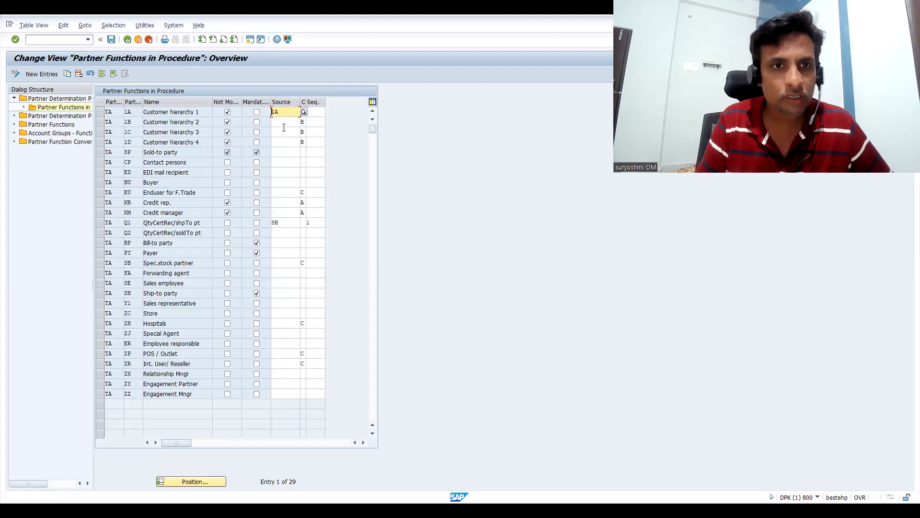
# Try assigning 1B as the source of Customer hierarchy 2, and clear the sources of Customer hierarchy 1 and 2
pyautogui.click(284, 125)
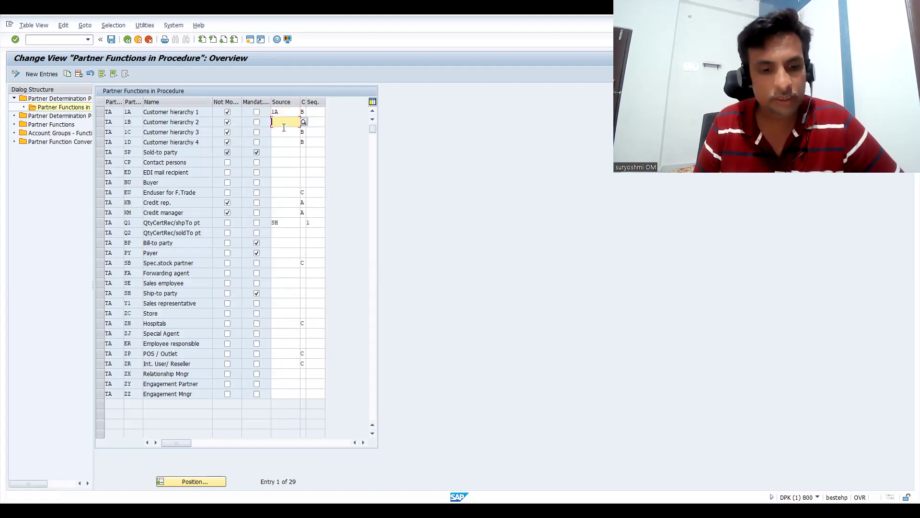
pyautogui.write('1b')
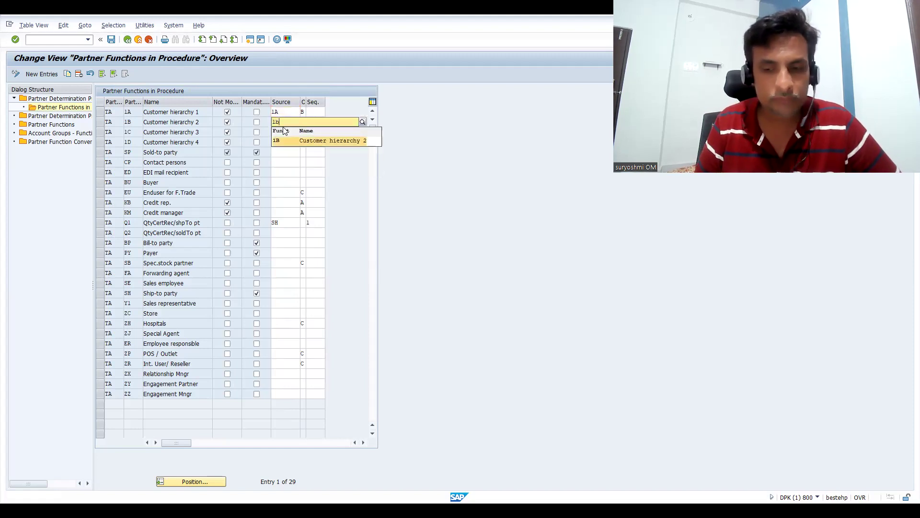
pyautogui.press('Return')
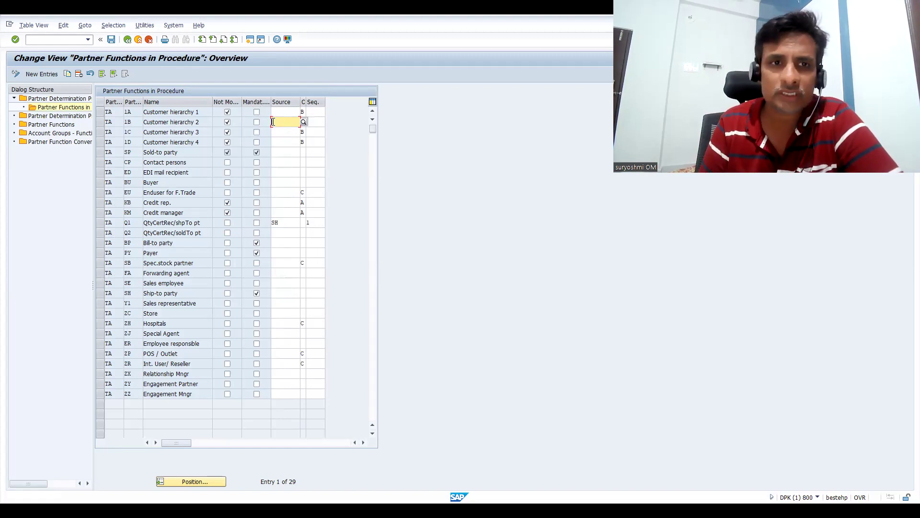
pyautogui.click(318, 122)
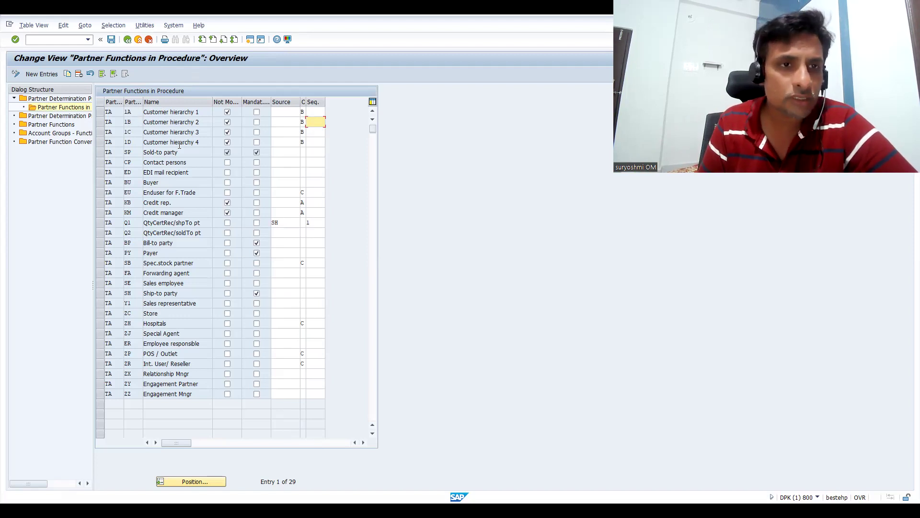
# Try removing the not modifiable setting from Customer hierarchy 1, 2 and 4 in procedure TA and saving
pyautogui.click(227, 112)
pyautogui.click(227, 122)
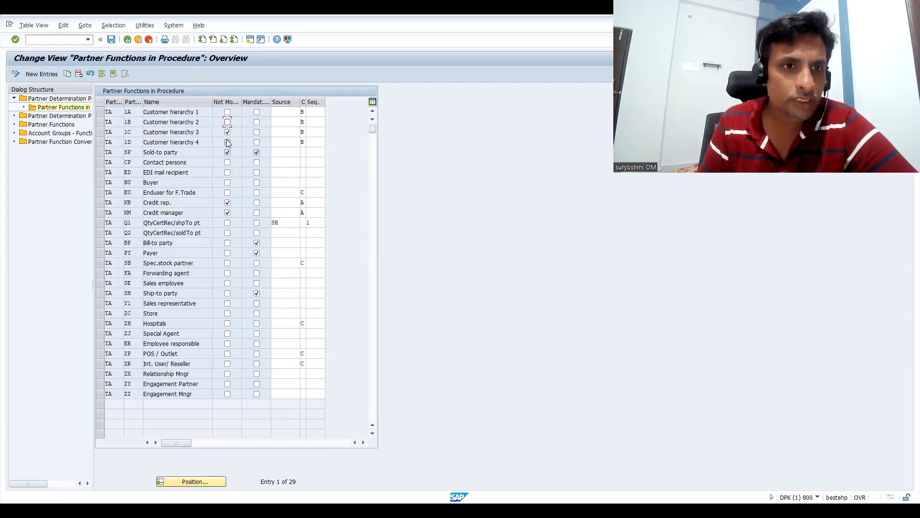
pyautogui.click(227, 142)
pyautogui.hotkey('ctrl', 's')
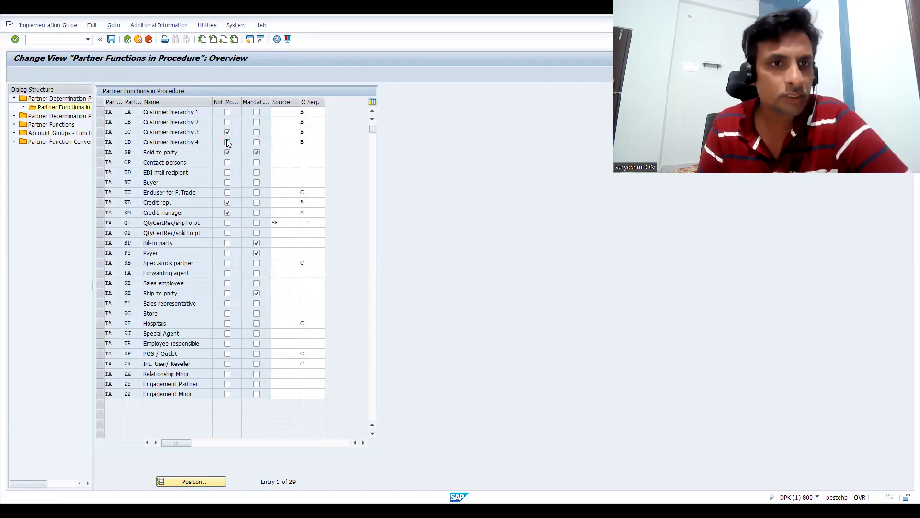
pyautogui.click(141, 176)
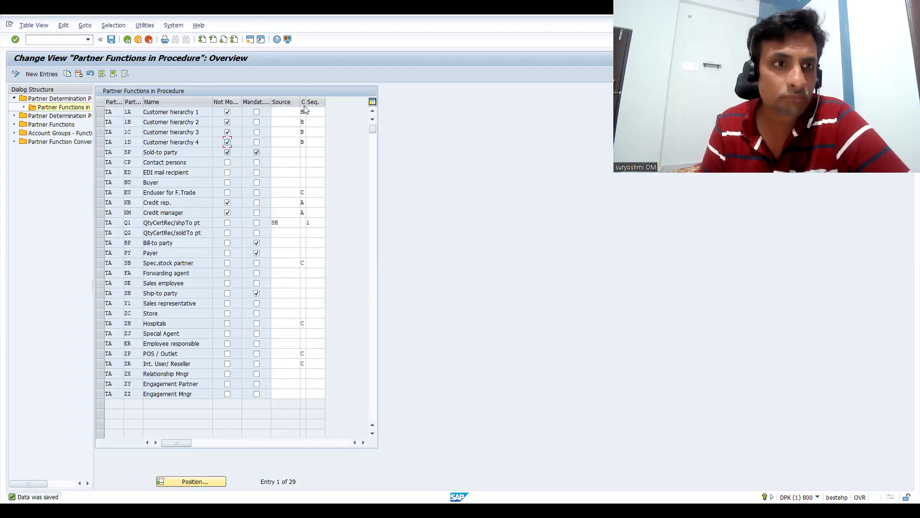
# Mark the Customer hierarchy 1 to 4 rows in procedure TA and clear the marking again
pyautogui.click(104, 114)
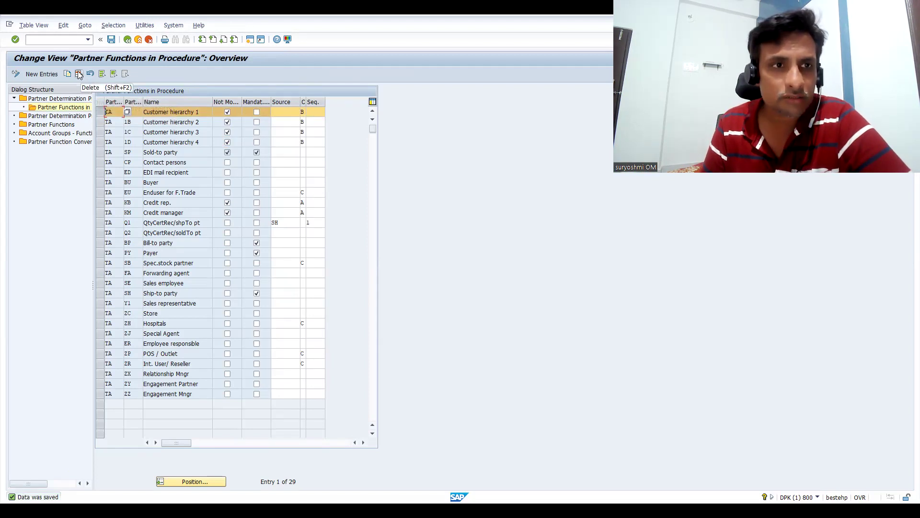
pyautogui.click(102, 114)
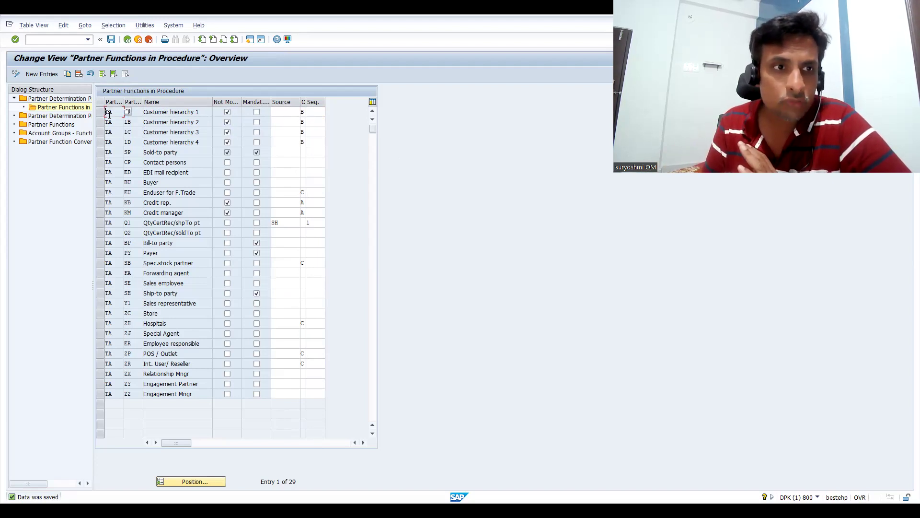
pyautogui.moveTo(102, 116); pyautogui.dragTo(102, 133)
pyautogui.keyDown('ctrl'); pyautogui.click(101, 142); pyautogui.keyUp('ctrl')
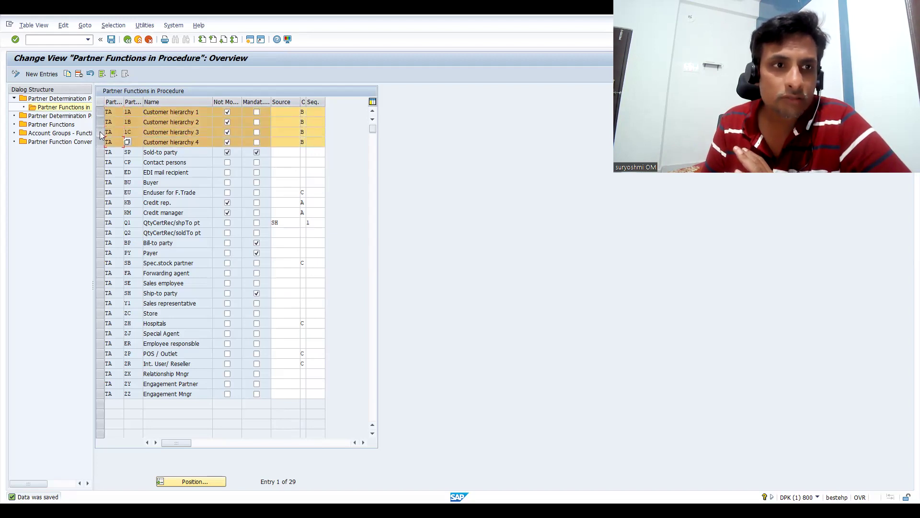
pyautogui.keyDown('ctrl'); pyautogui.click(102, 132); pyautogui.keyUp('ctrl')
pyautogui.keyDown('ctrl'); pyautogui.click(101, 141); pyautogui.keyUp('ctrl')
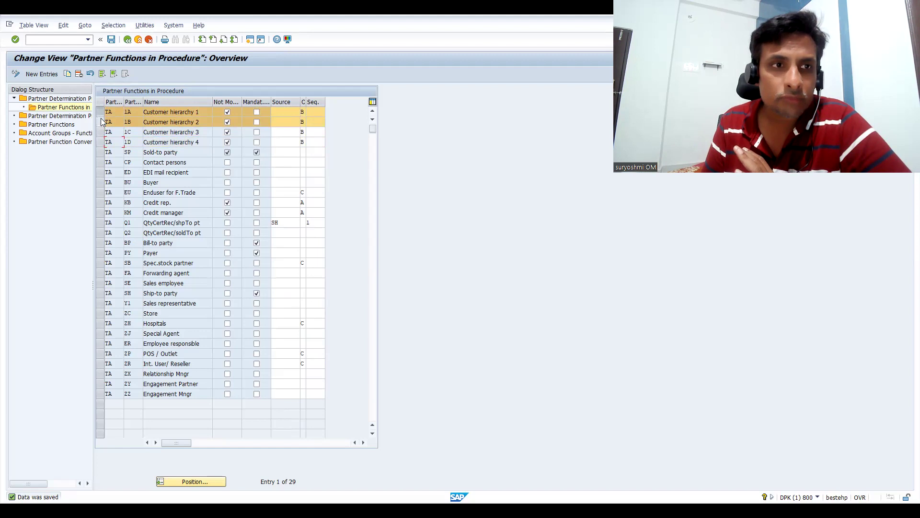
pyautogui.keyDown('ctrl'); pyautogui.click(100, 119); pyautogui.keyUp('ctrl')
pyautogui.keyDown('ctrl'); pyautogui.click(101, 112); pyautogui.keyUp('ctrl')
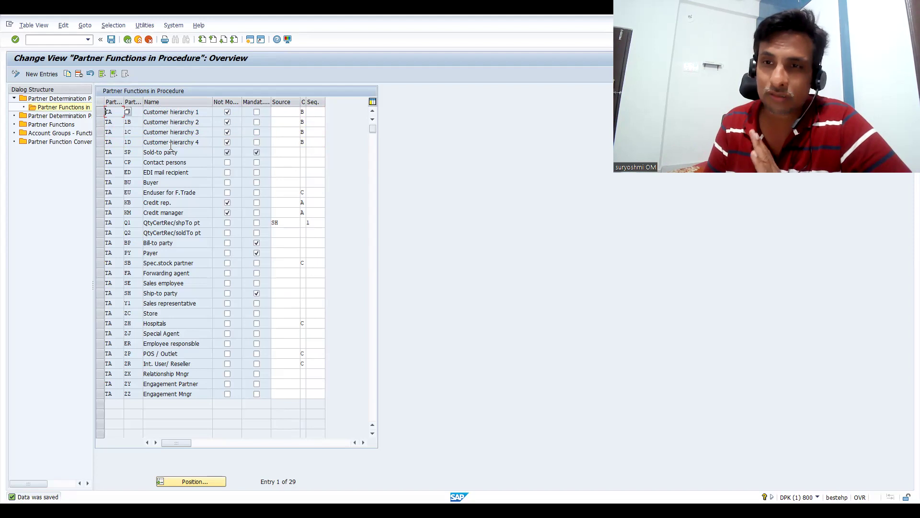
pyautogui.click(165, 114)
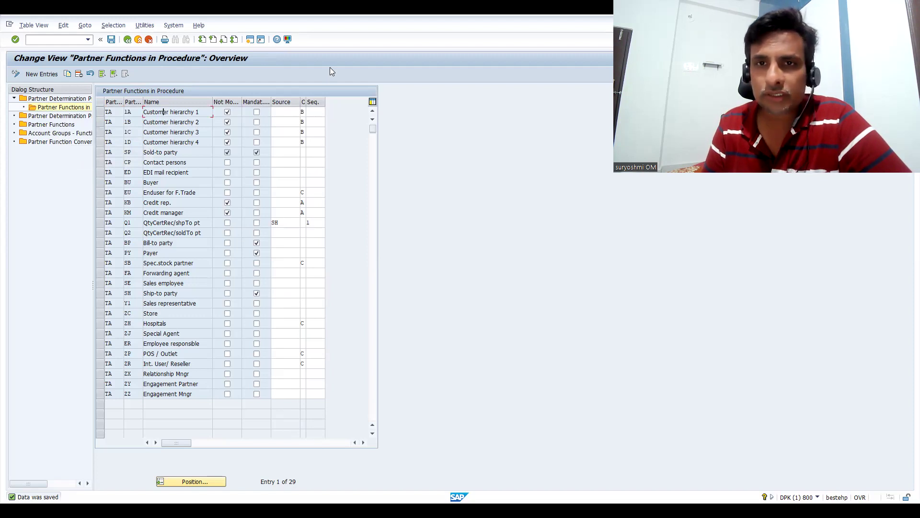
# Examine the origin table options for Customer hierarchy 1, including the user exits X, Y and Z, contact person E and customer hierarchy B
pyautogui.hotkey('alt', 'Tab')
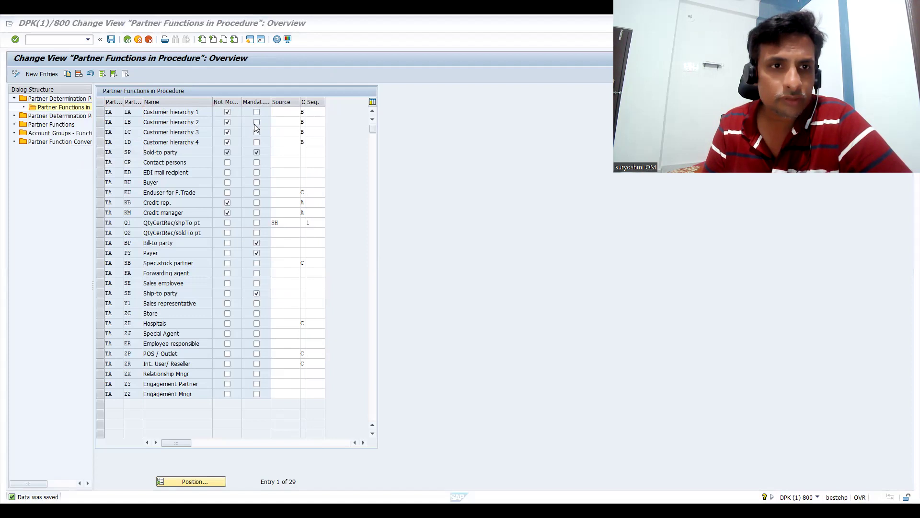
pyautogui.click(227, 111)
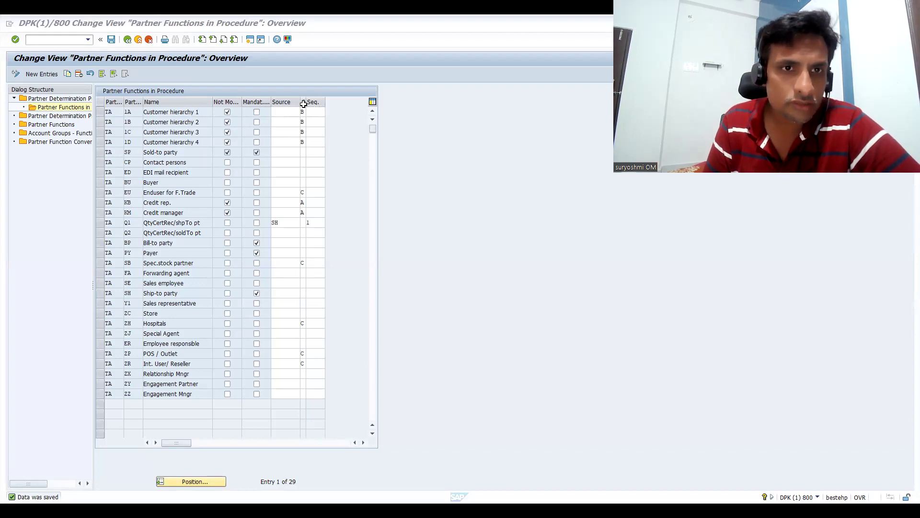
pyautogui.click(310, 117)
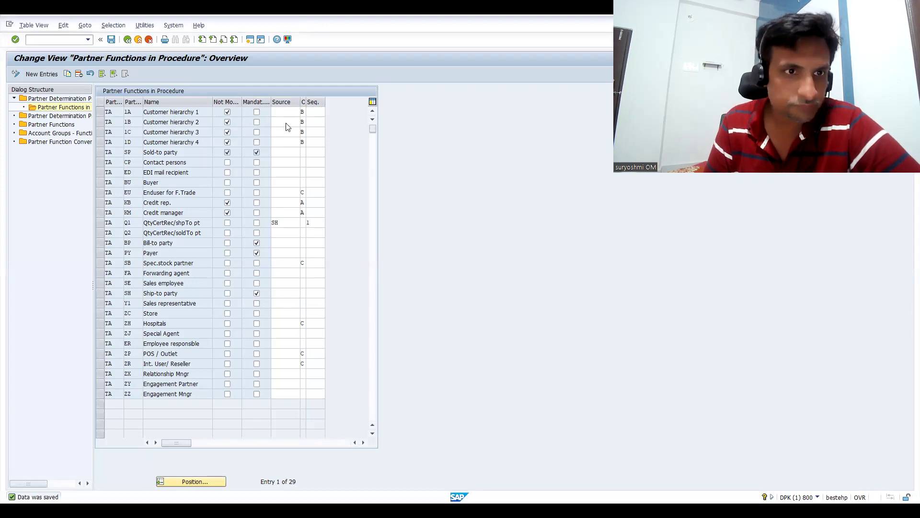
pyautogui.press('F4')
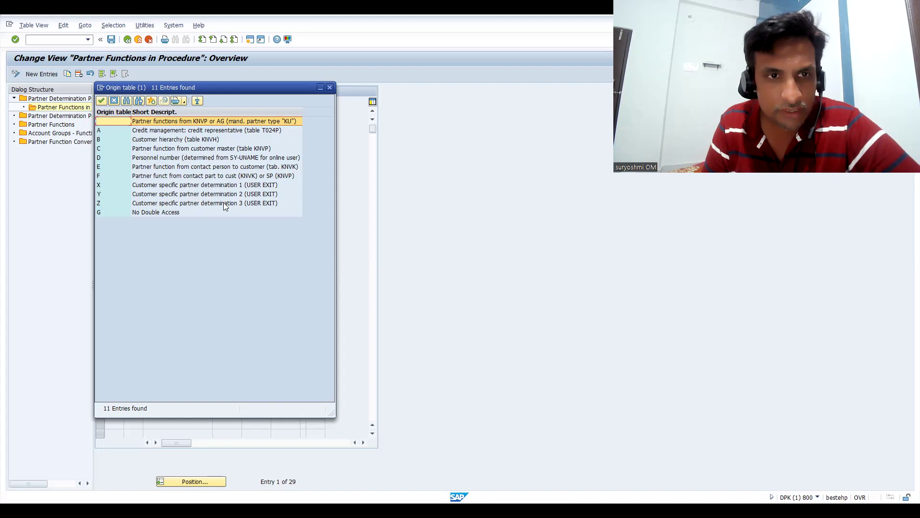
pyautogui.click(207, 186)
pyautogui.click(206, 202)
pyautogui.click(204, 196)
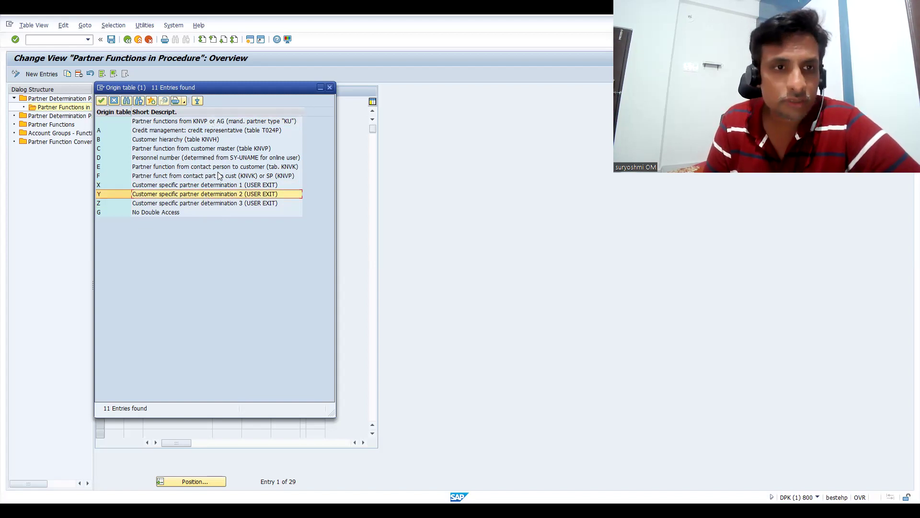
pyautogui.click(203, 186)
pyautogui.click(205, 195)
pyautogui.click(205, 202)
pyautogui.click(205, 195)
pyautogui.click(205, 185)
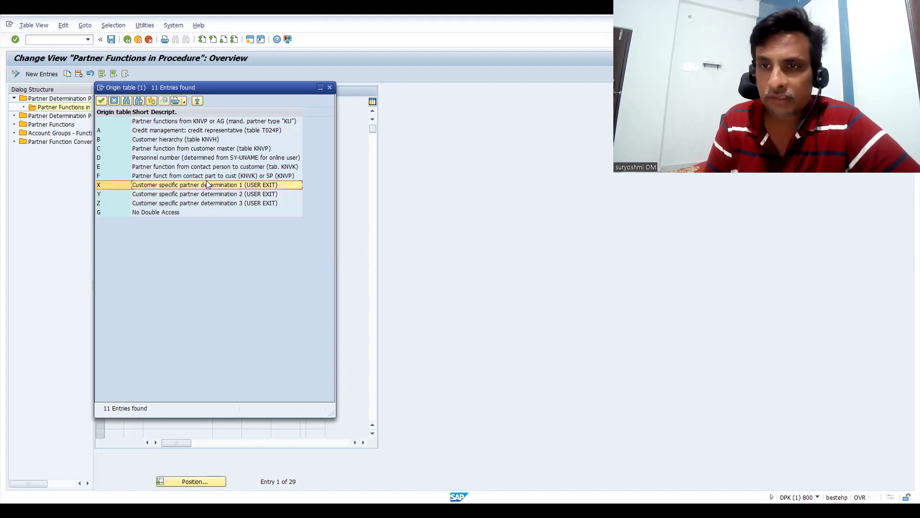
pyautogui.click(202, 168)
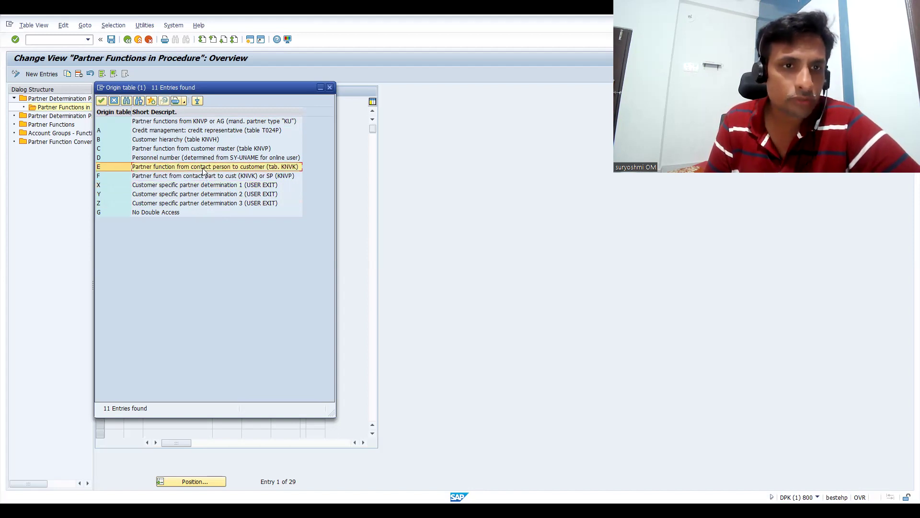
pyautogui.click(207, 140)
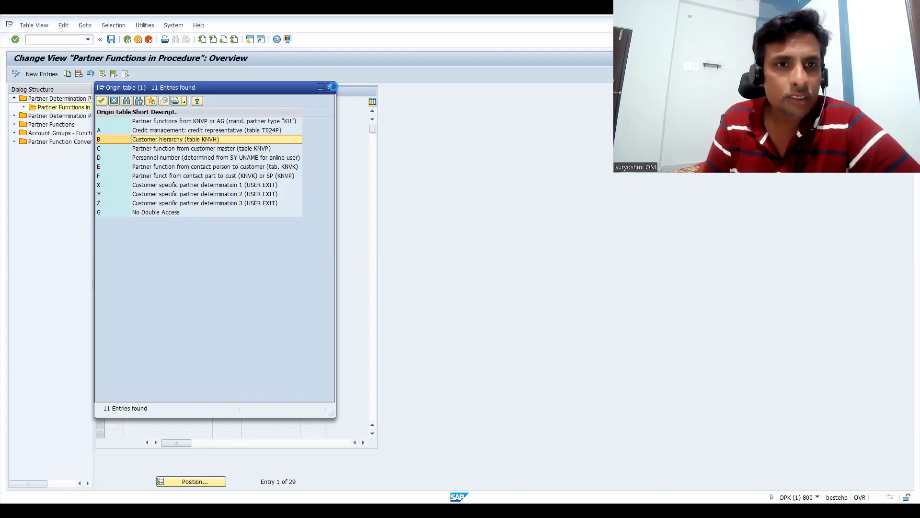
pyautogui.click(332, 86)
# Set the origin table of Customer hierarchy 1 to C and save
pyautogui.press('Delete')
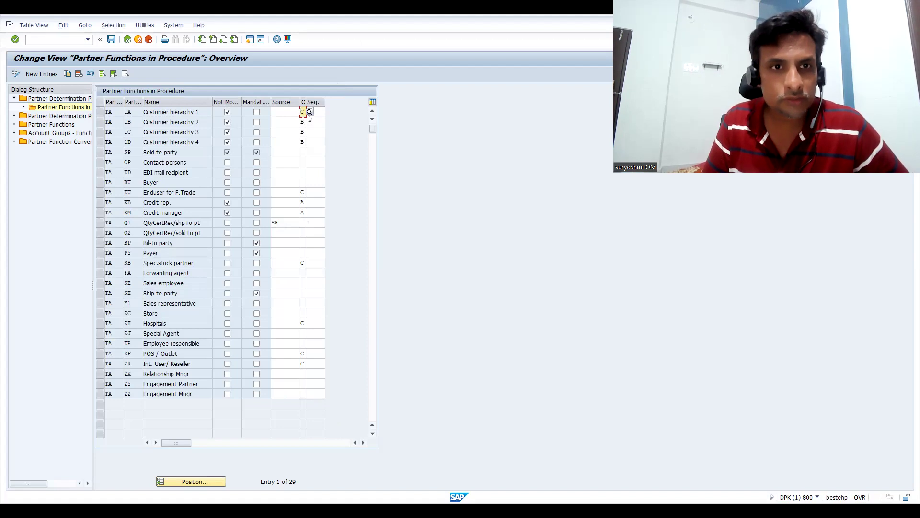
pyautogui.write('C')
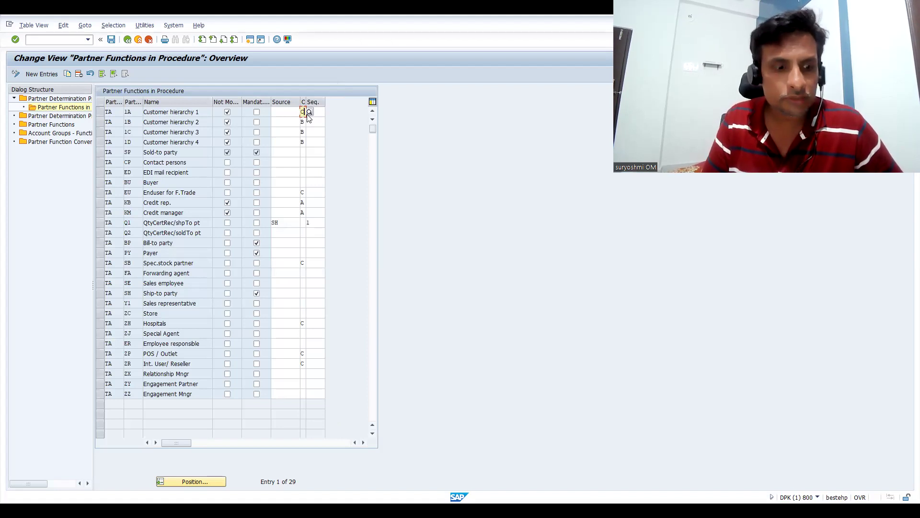
pyautogui.hotkey('ctrl', 's')
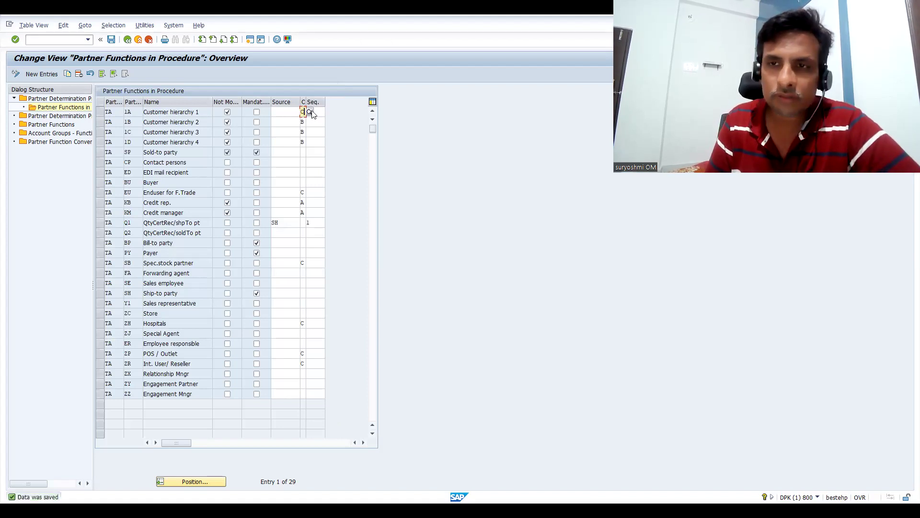
# Set the origin table of Customer hierarchy 1 back to B, Customer hierarchy (table KNVH), and save
pyautogui.click(309, 113)
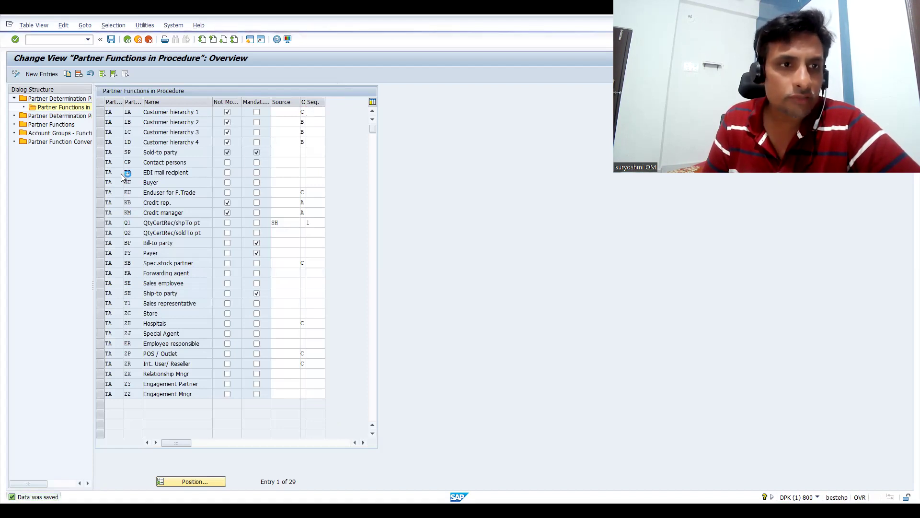
pyautogui.click(154, 137)
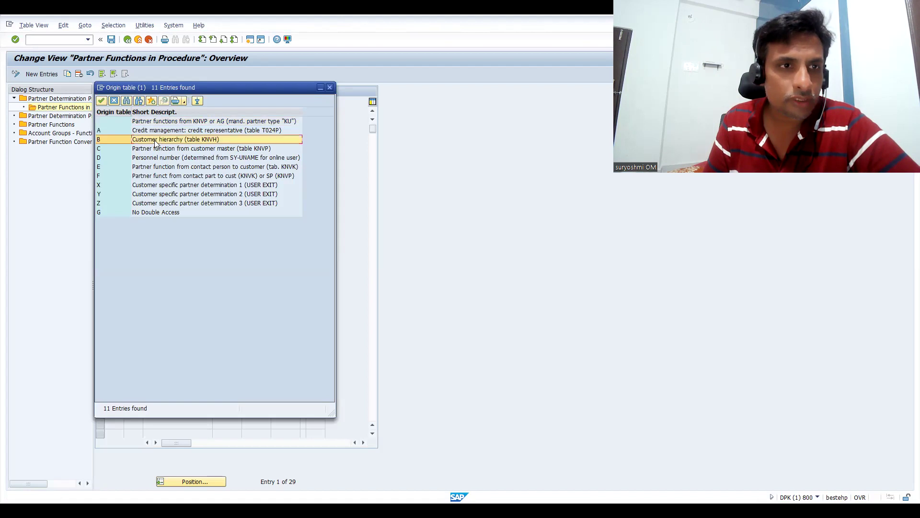
pyautogui.doubleClick(154, 138)
pyautogui.hotkey('ctrl', 's')
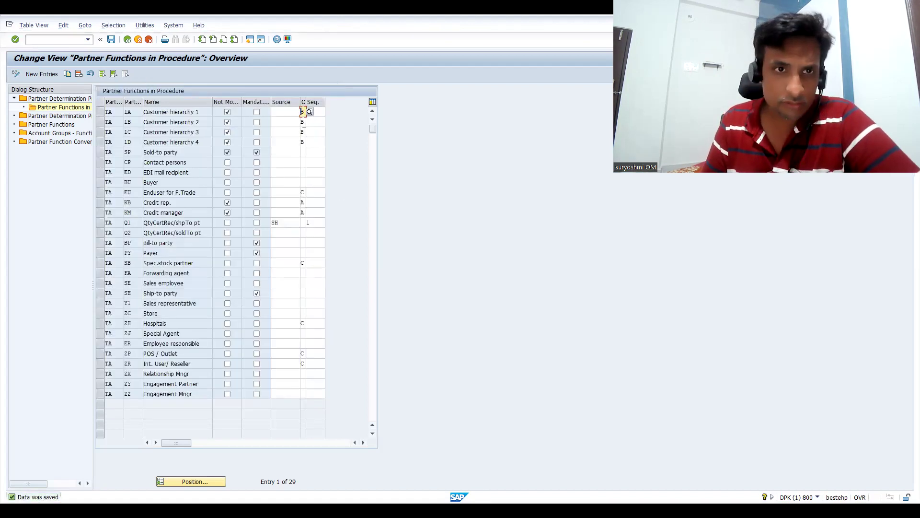
# Recheck the available origin table options without choosing one, and open the account group function assignments
pyautogui.click(234, 132)
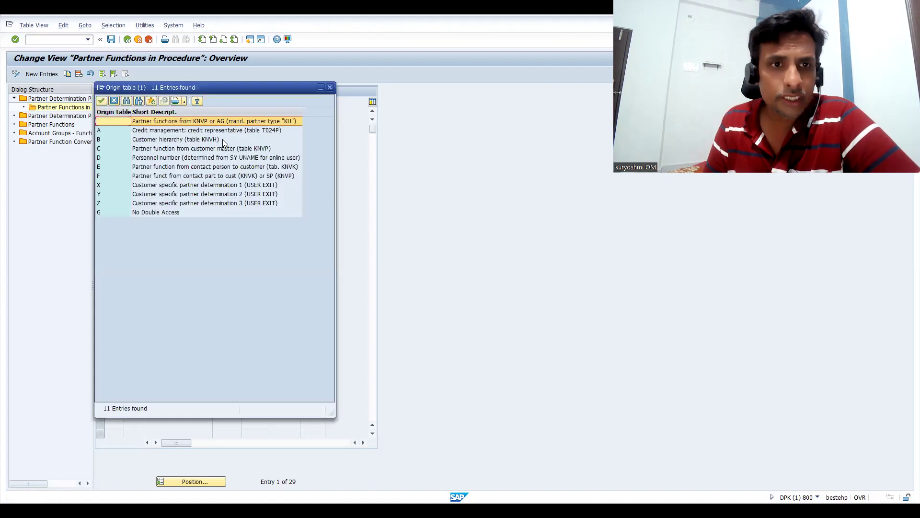
pyautogui.click(330, 88)
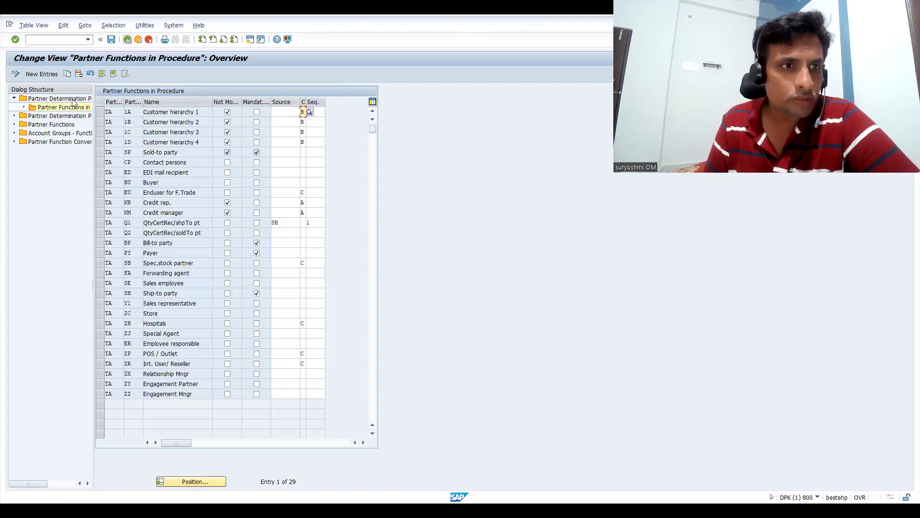
pyautogui.doubleClick(70, 135)
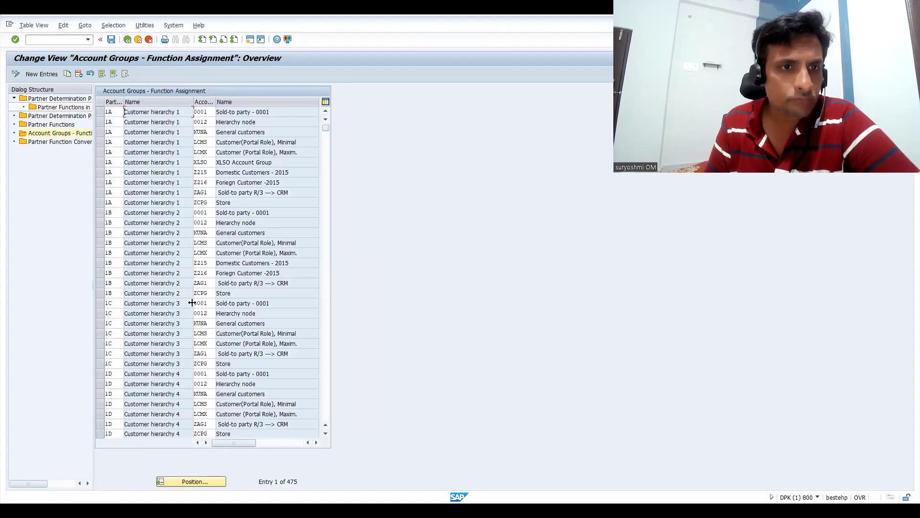
# Mark the assignments of account group 0012 (Hierarchy node) for Customer hierarchy 1, 2, 3 and 4
pyautogui.click(100, 122)
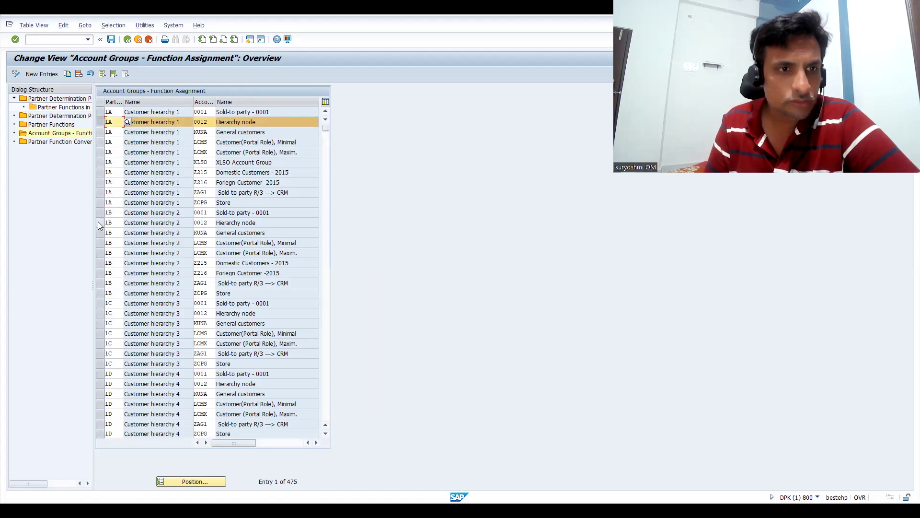
pyautogui.click(98, 223)
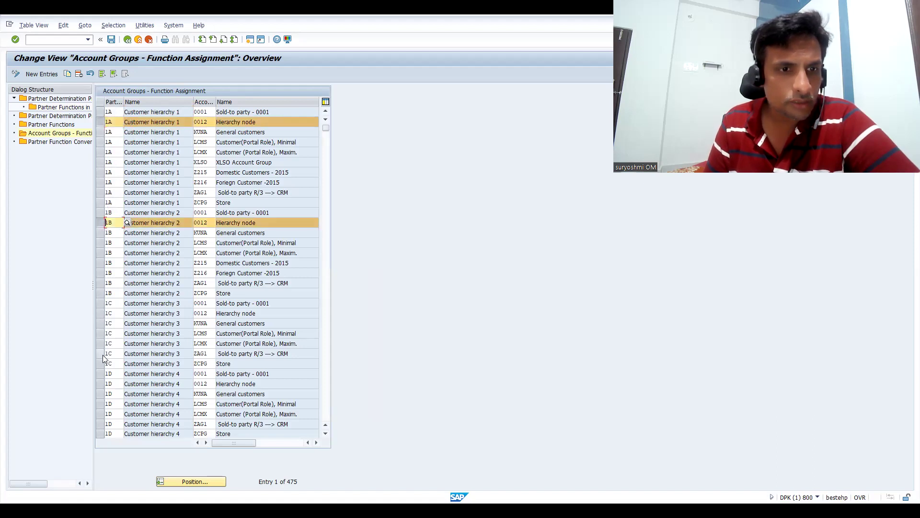
pyautogui.click(100, 312)
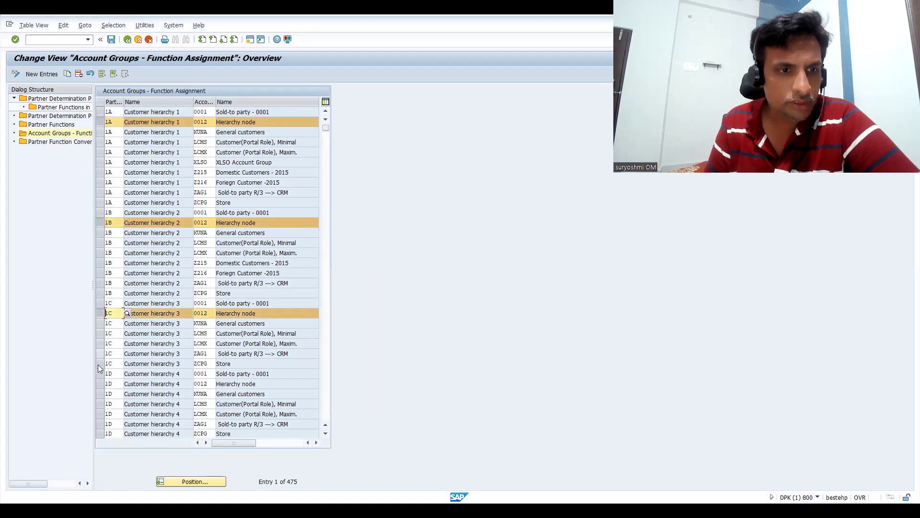
pyautogui.click(99, 383)
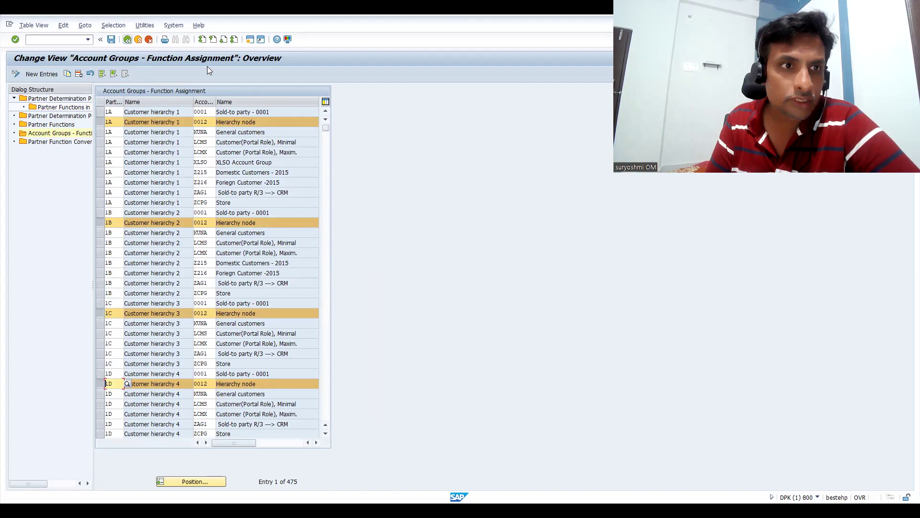
# Return to the partner determination procedures and display the partner functions contained in procedure TA, Standard Order
pyautogui.doubleClick(77, 106)
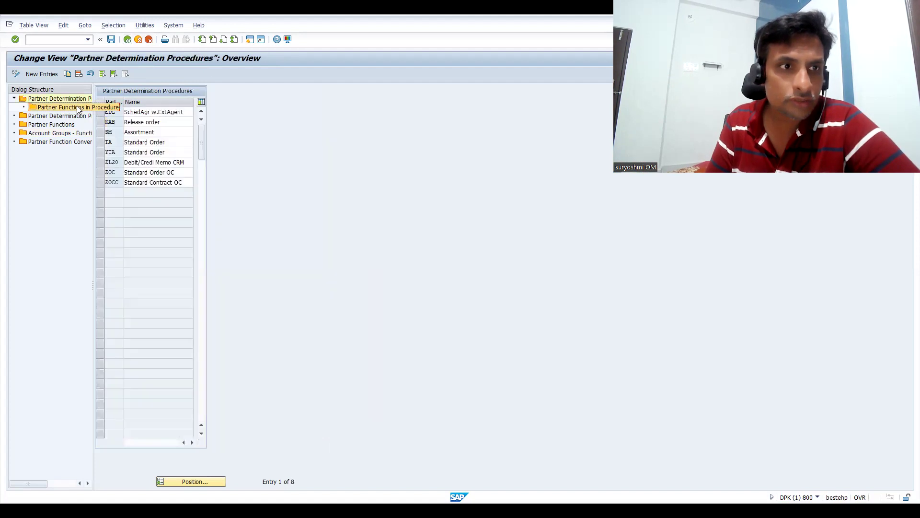
pyautogui.click(99, 141)
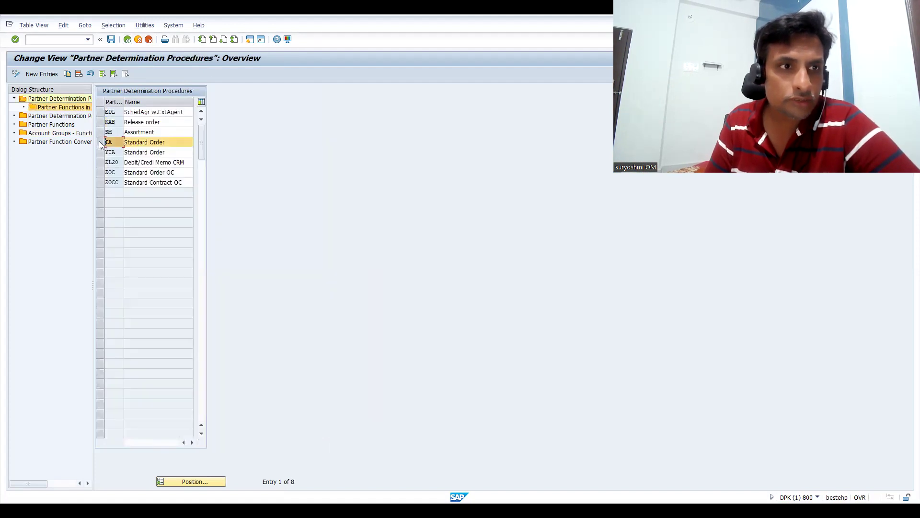
pyautogui.doubleClick(74, 107)
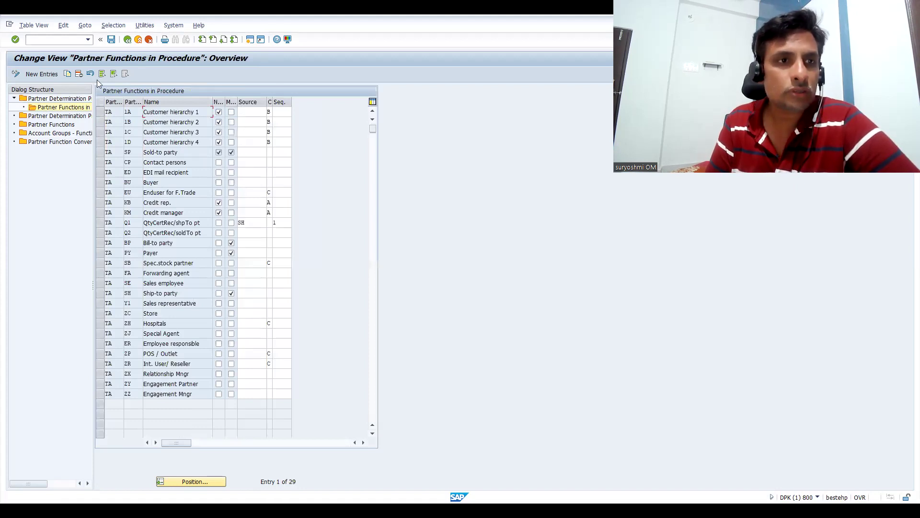
# Open the general partner functions overview and look at the entries for Customer hierarchy 2 (1B) and Customer hierarchy 1 (1A)
pyautogui.doubleClick(61, 126)
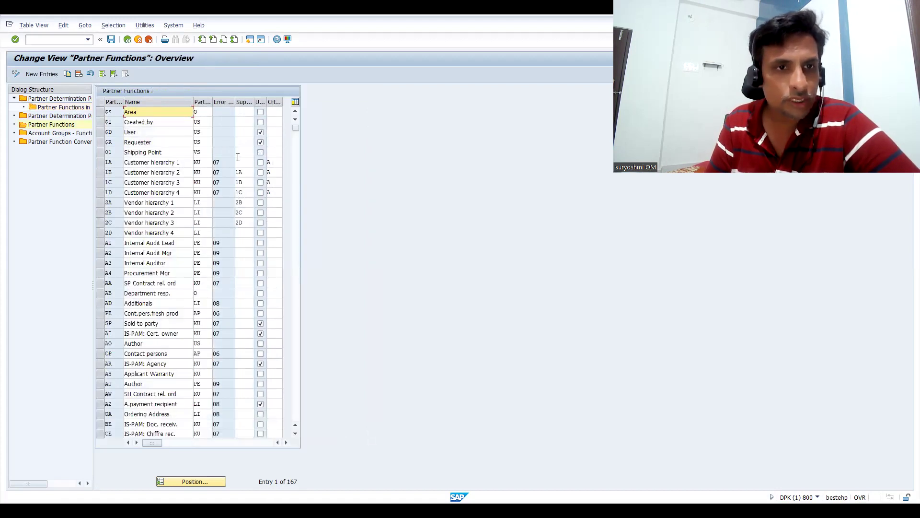
pyautogui.click(98, 174)
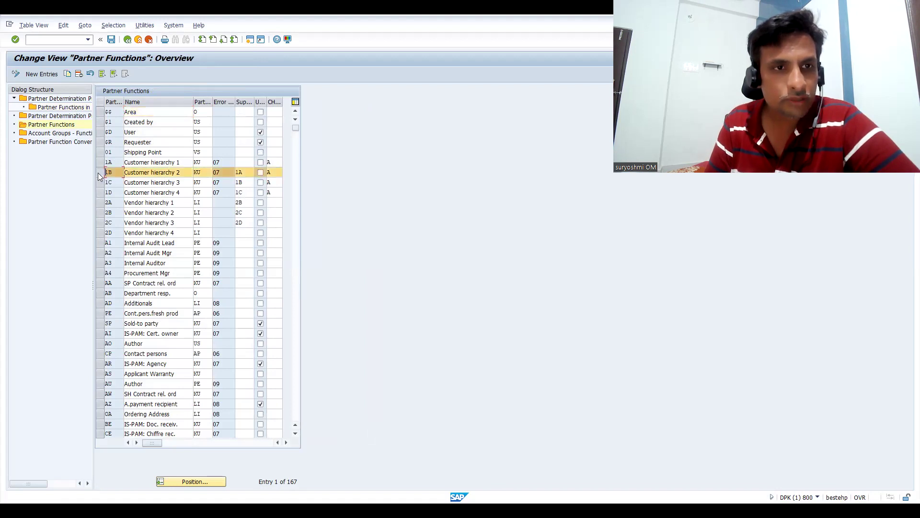
pyautogui.click(99, 176)
pyautogui.click(100, 162)
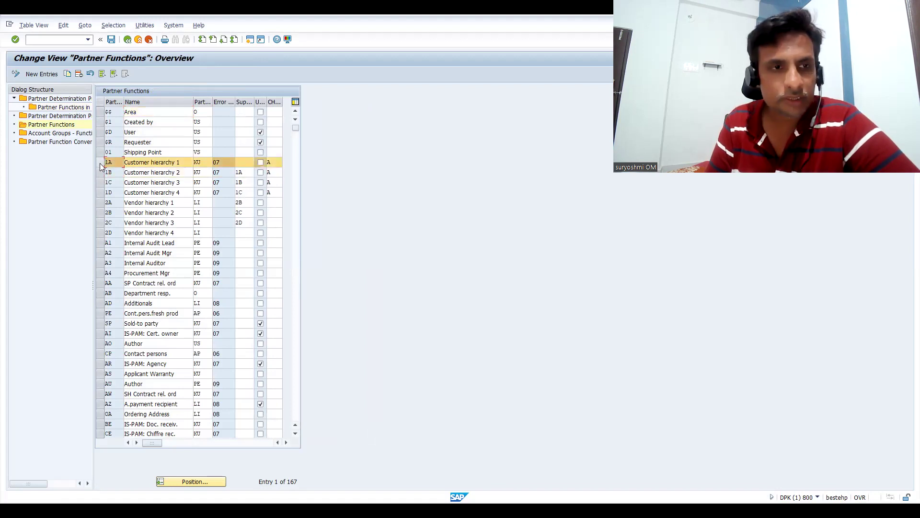
pyautogui.click(100, 165)
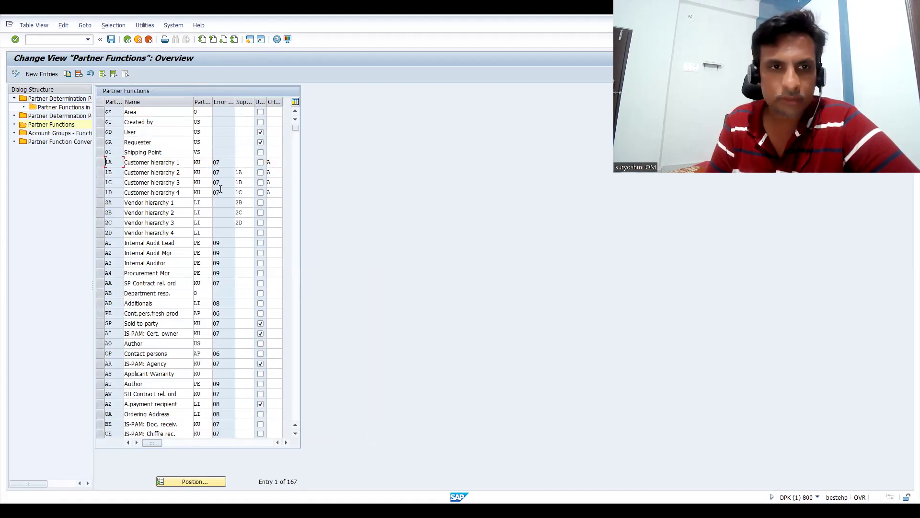
# Check the customer hierarchy type assigned to partner functions 1A, 1B, 1C and 1D without changing it
pyautogui.click(272, 162)
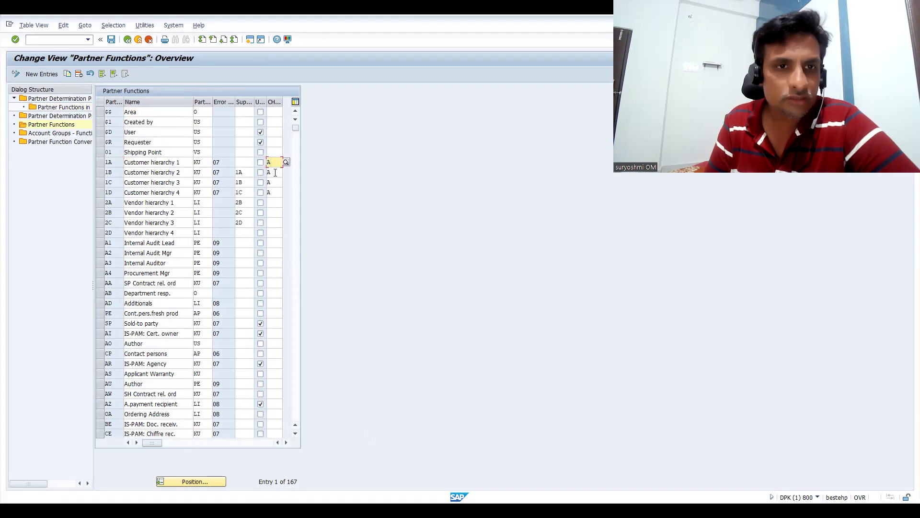
pyautogui.click(275, 191)
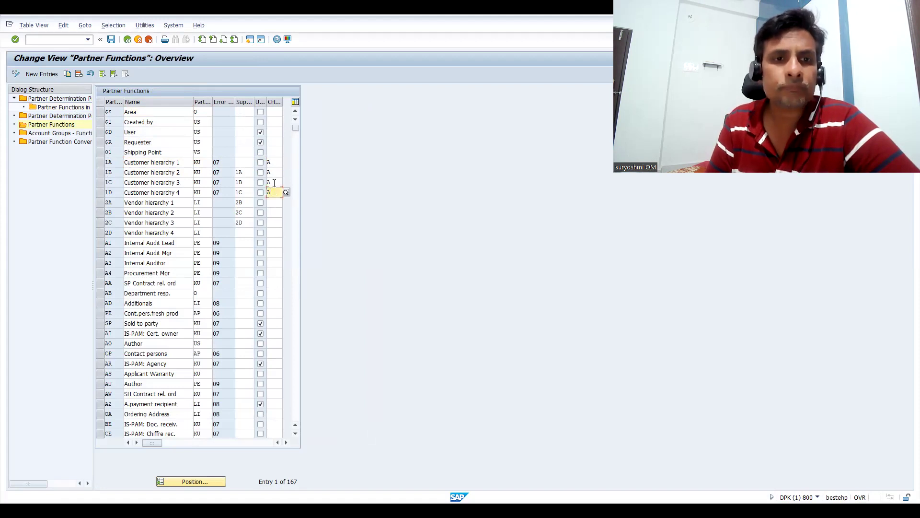
pyautogui.click(274, 183)
pyautogui.click(274, 173)
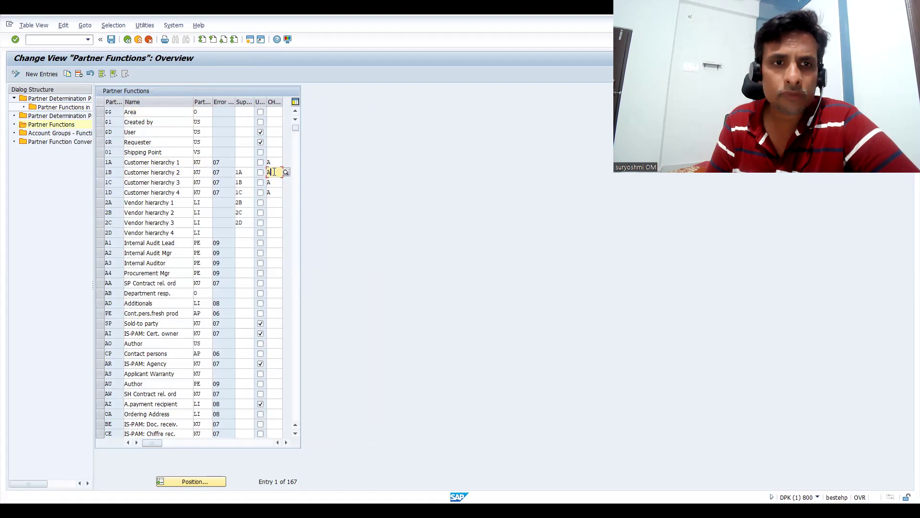
pyautogui.click(276, 182)
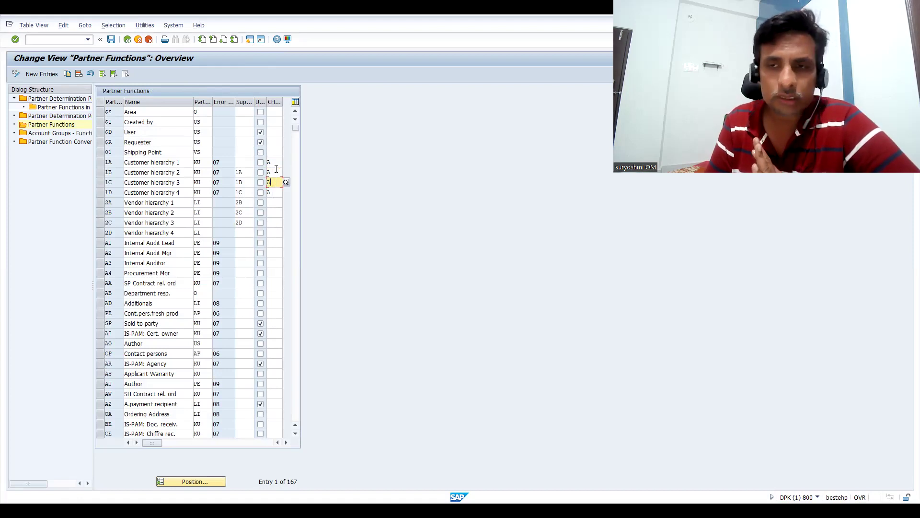
pyautogui.click(276, 169)
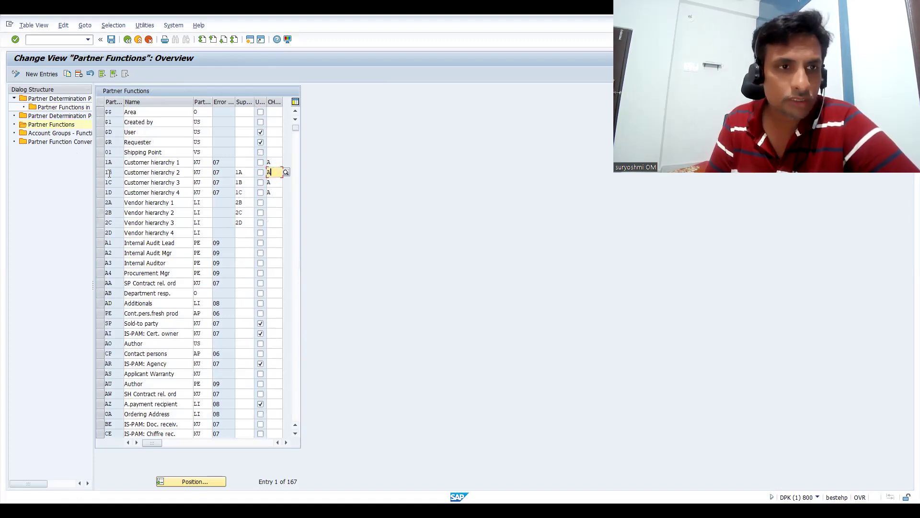
# Mark the rows of partner functions 1A to 1D to compare their hierarchy levels, and clear the selection again
pyautogui.click(101, 165)
pyautogui.click(101, 179)
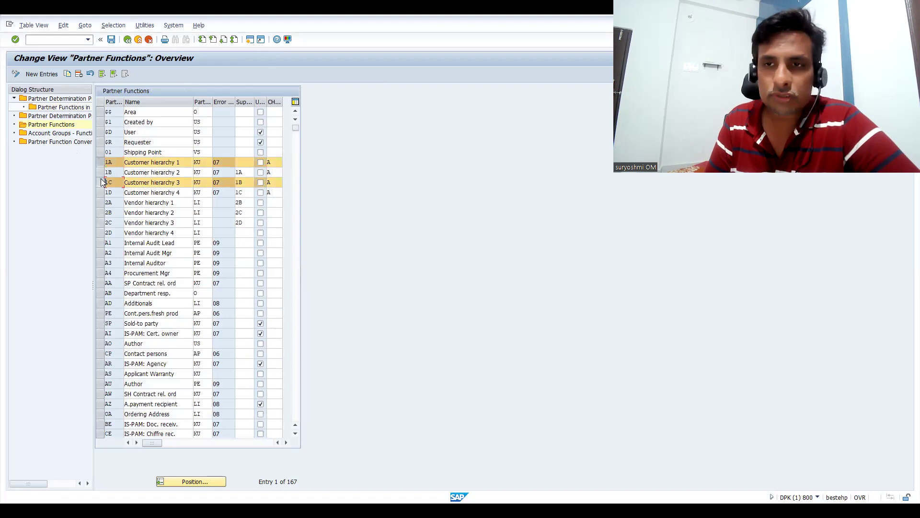
pyautogui.click(101, 187)
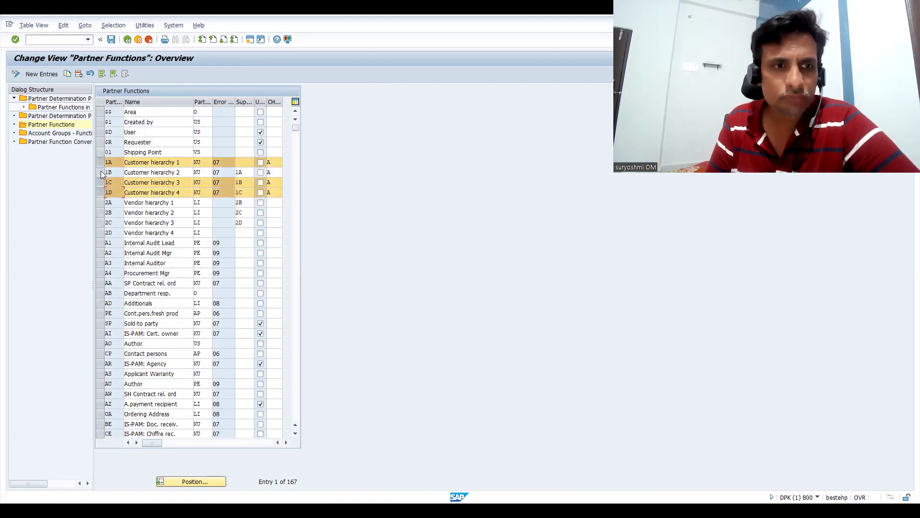
pyautogui.click(101, 170)
pyautogui.click(101, 162)
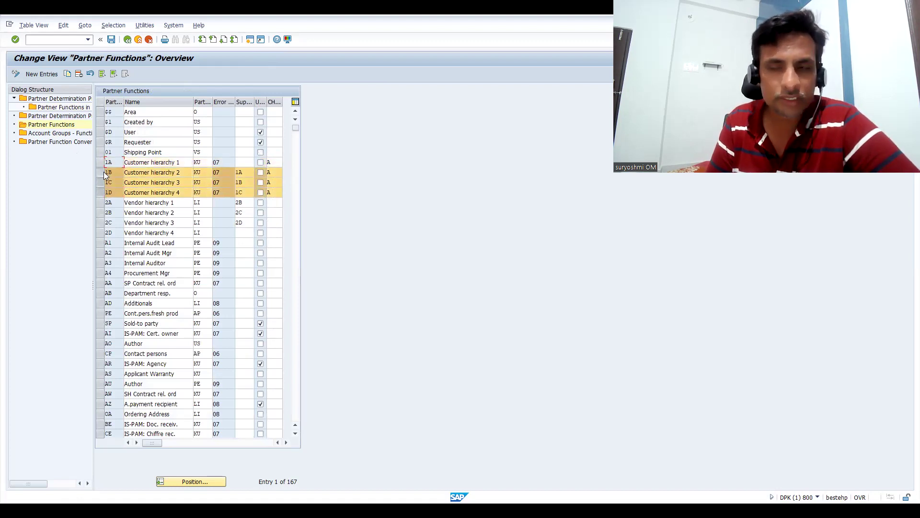
pyautogui.click(104, 172)
pyautogui.click(102, 182)
pyautogui.click(101, 194)
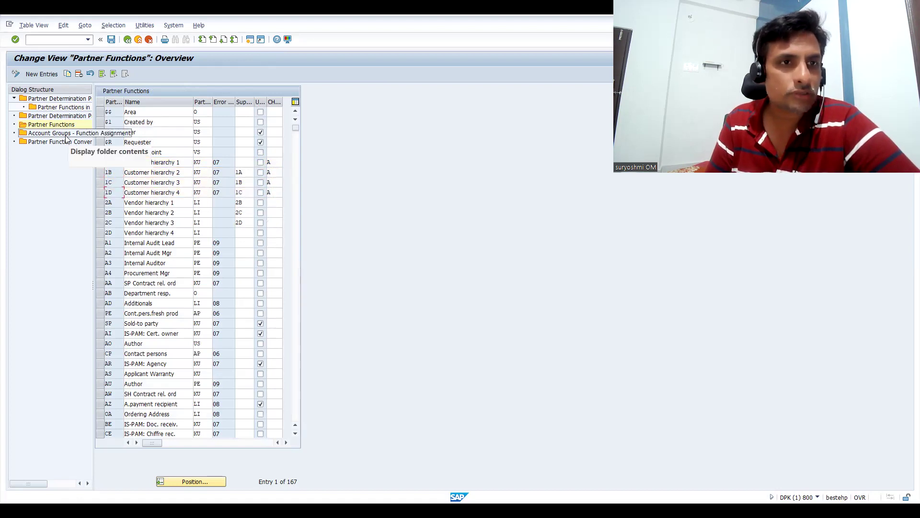
# Open the partner determination for customer master and display the partner functions in procedure ZI01
pyautogui.click(128, 39)
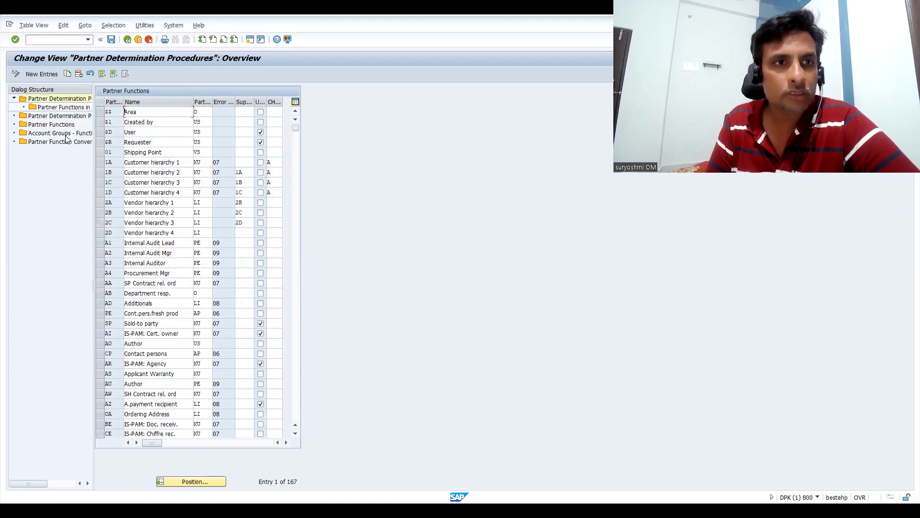
pyautogui.press('F3')
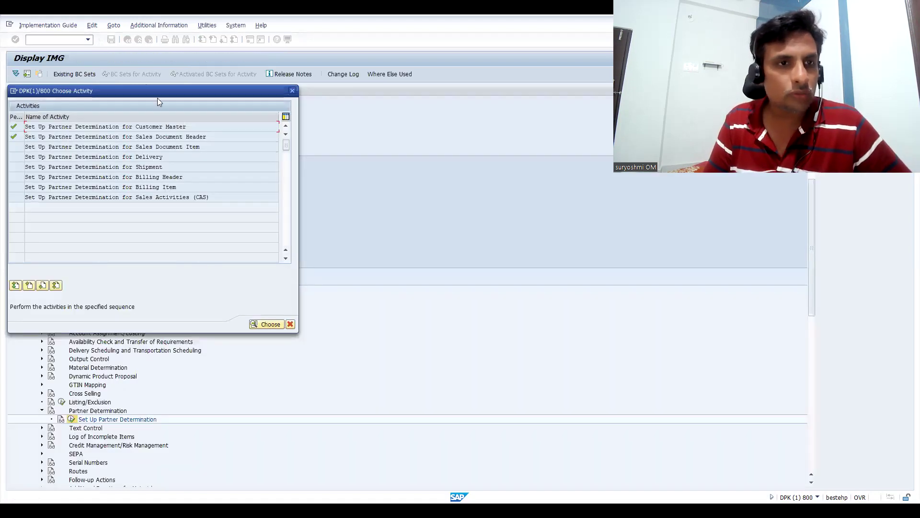
pyautogui.doubleClick(140, 127)
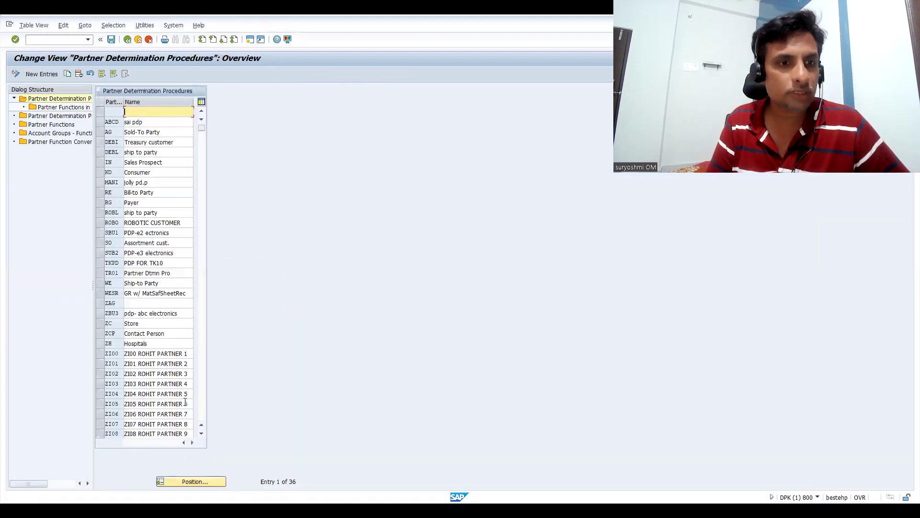
pyautogui.click(101, 354)
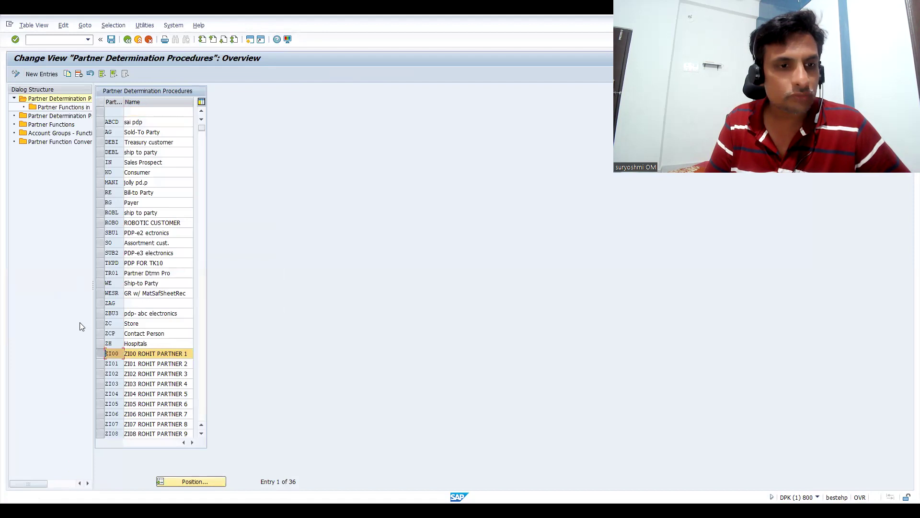
pyautogui.click(99, 362)
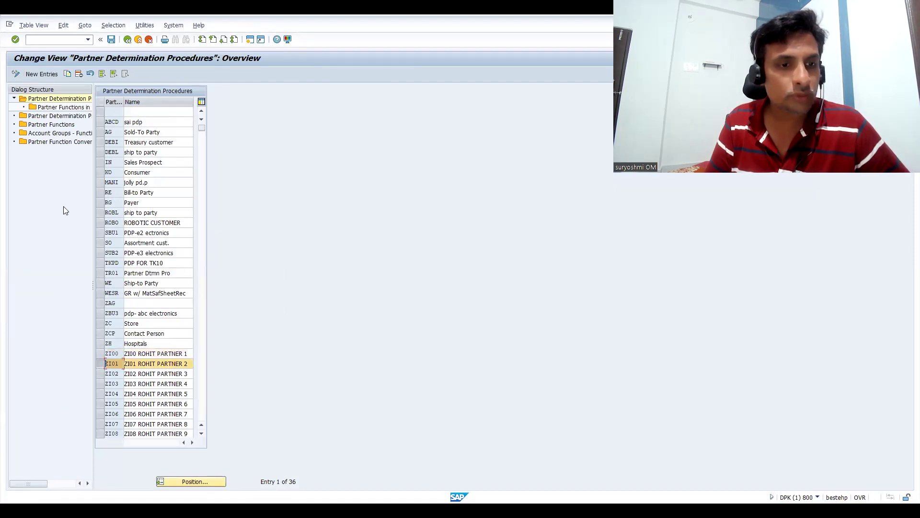
pyautogui.doubleClick(46, 110)
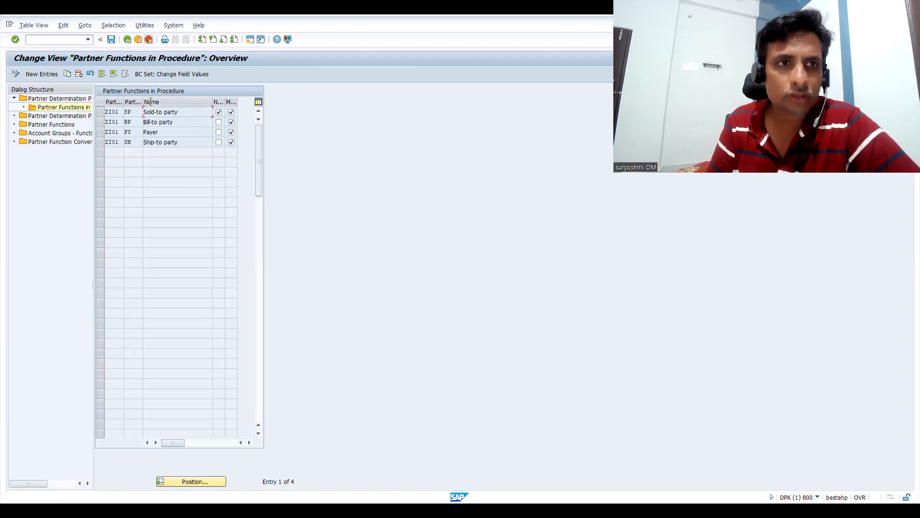
# Leave the customer master partner determination and expand Master Data and Business Partners under Sales and Distribution in the implementation guide
pyautogui.press('F3')
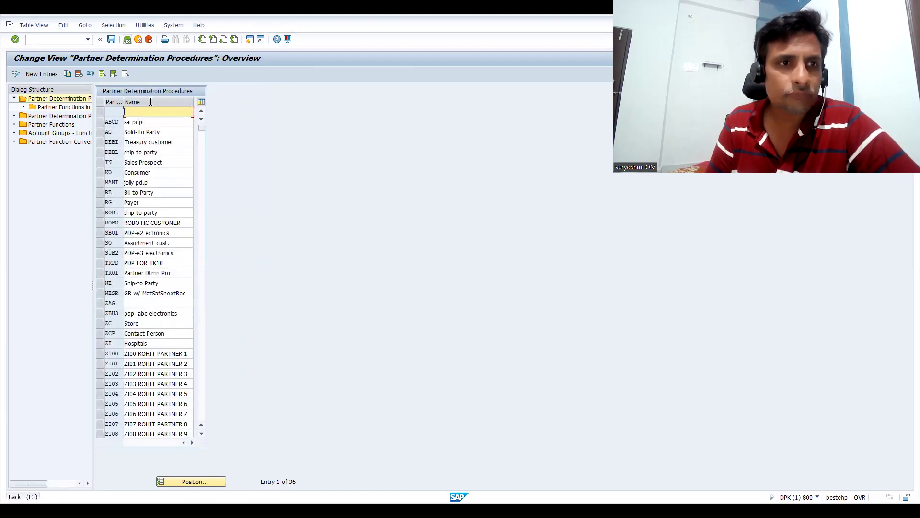
pyautogui.press('F3')
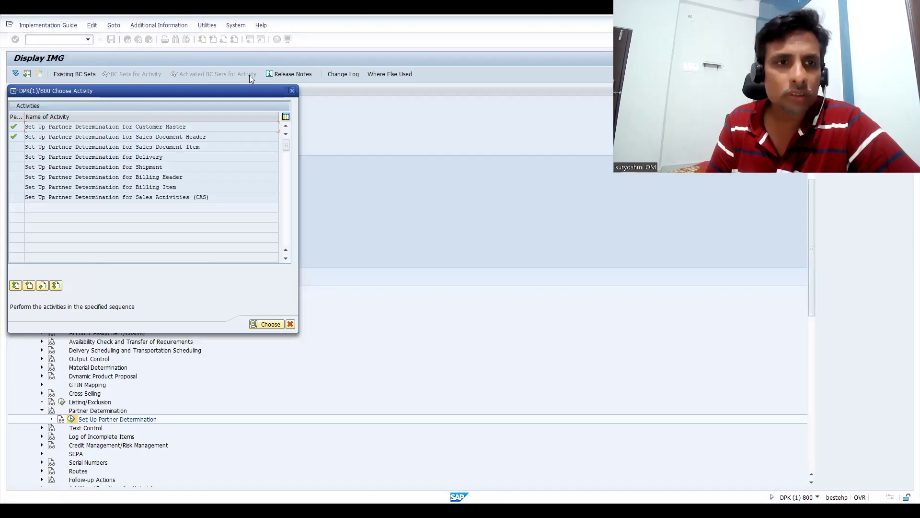
pyautogui.click(292, 91)
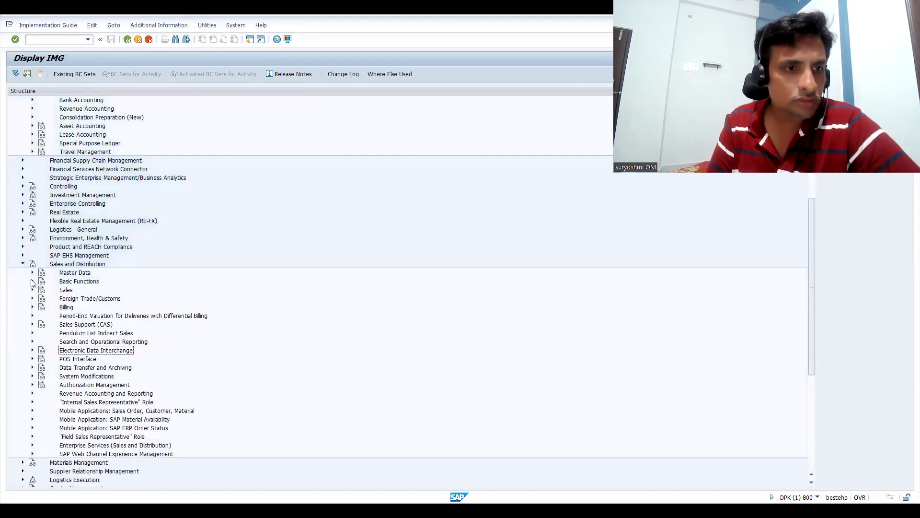
pyautogui.click(32, 278)
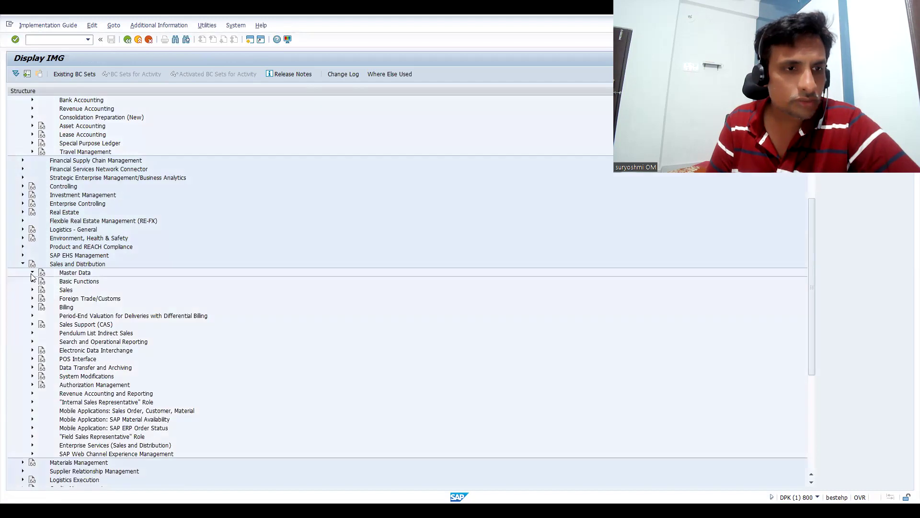
pyautogui.click(32, 273)
pyautogui.click(41, 299)
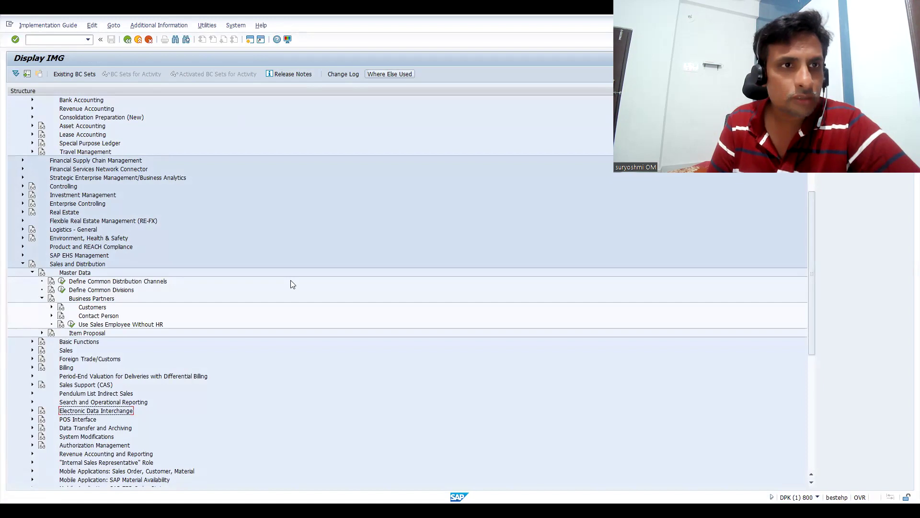
# Switch to the other SAP session, leave its partner determination display, and open Assign Account Groups for the customer hierarchy
pyautogui.hotkey('alt', 'Tab')
pyautogui.hotkey('alt', 'Tab')
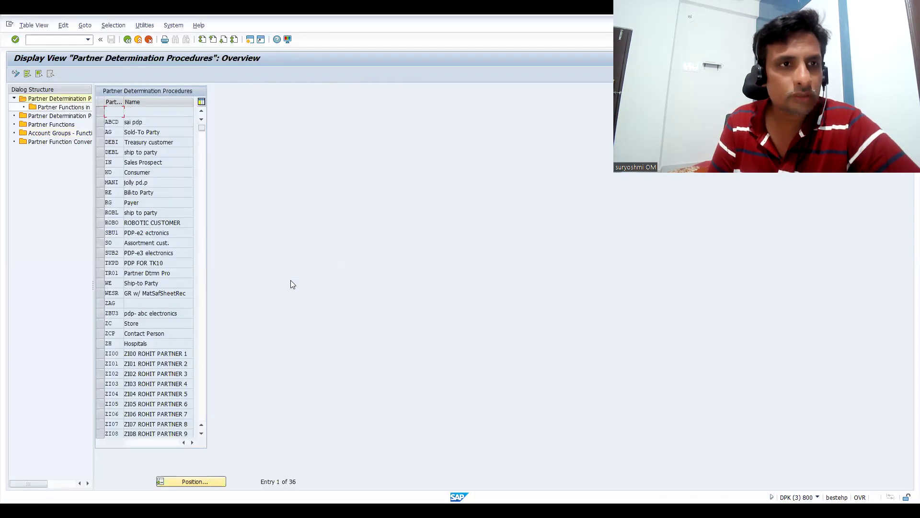
pyautogui.press('F3')
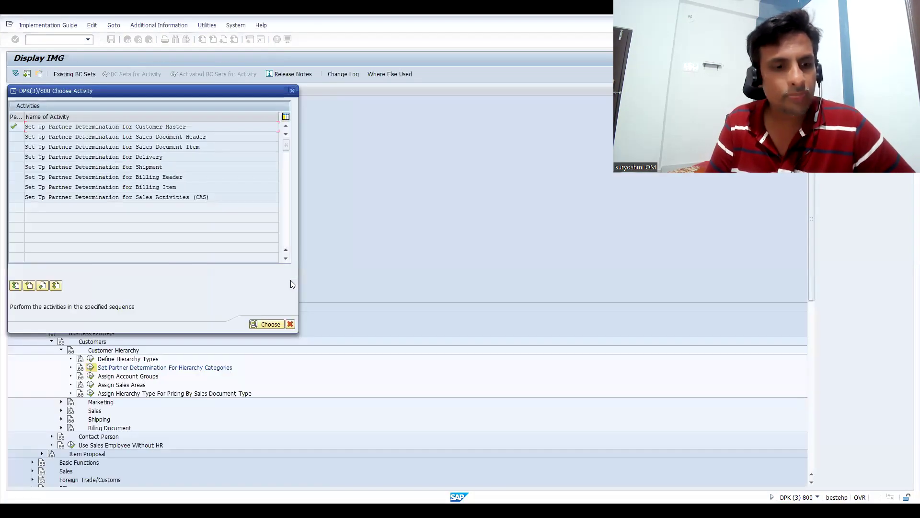
pyautogui.press('Escape')
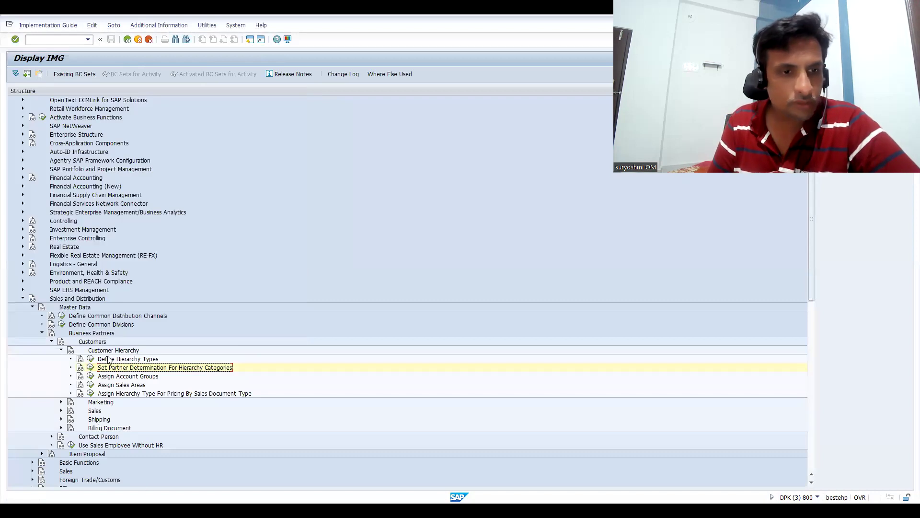
pyautogui.click(91, 376)
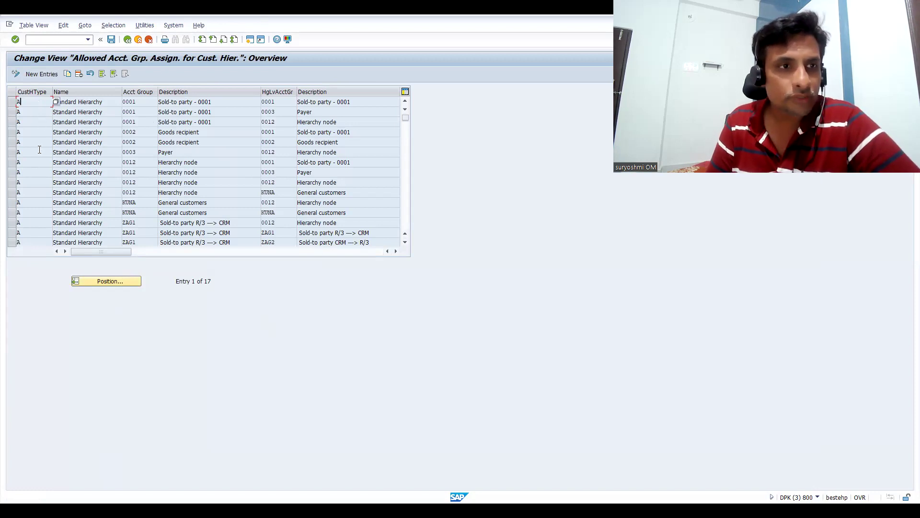
# Add and save a customer hierarchy account group assignment with hierarchy type A, account group 0012 and higher-level account group ZI01
pyautogui.click(14, 163)
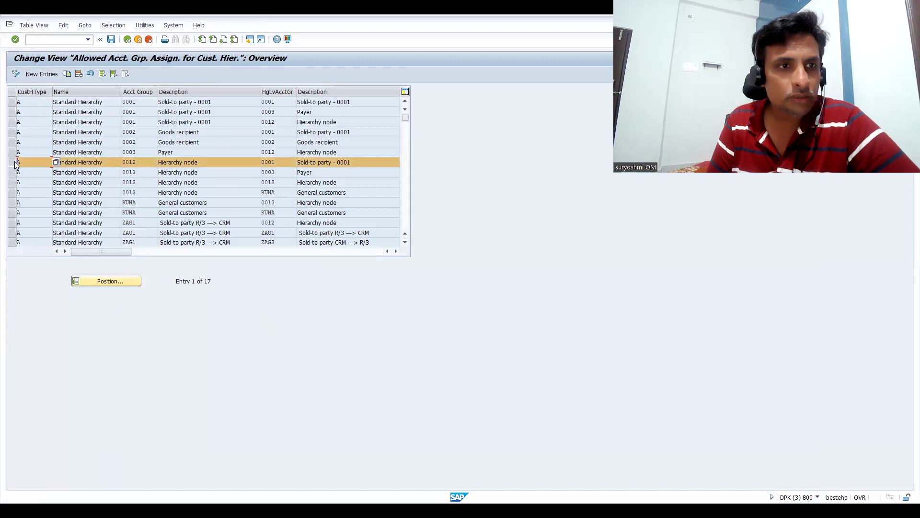
pyautogui.click(15, 163)
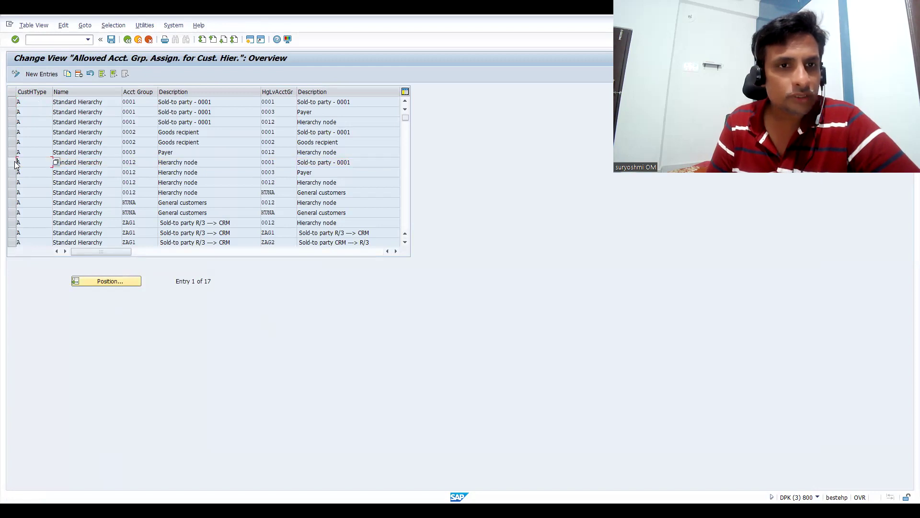
pyautogui.click(41, 75)
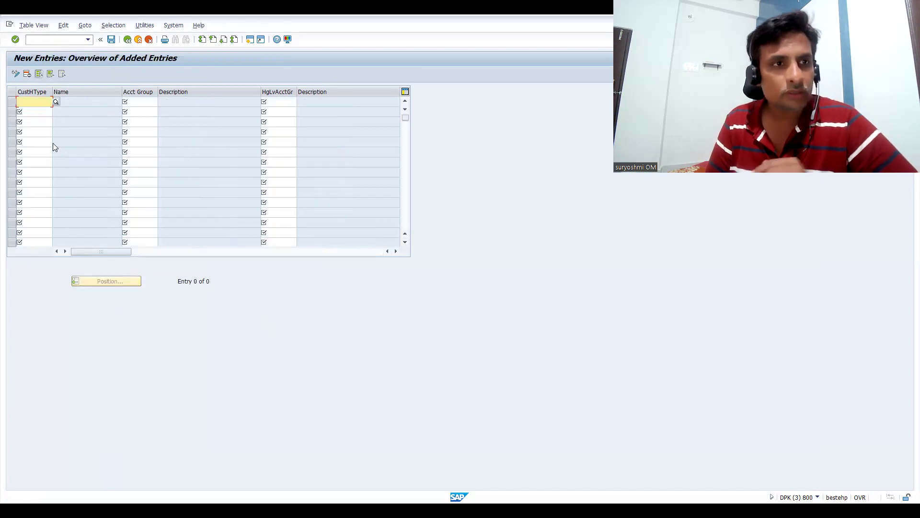
pyautogui.write('a')
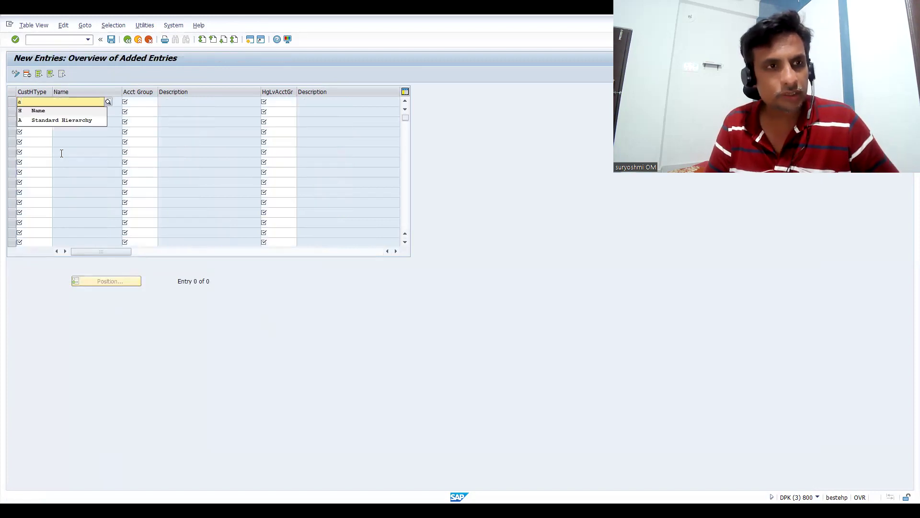
pyautogui.click(56, 119)
pyautogui.write('0012')
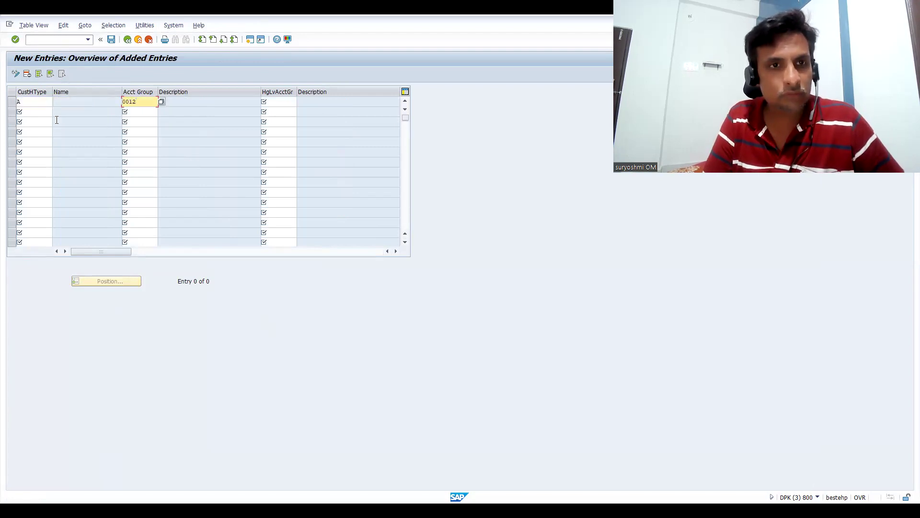
pyautogui.press('Tab')
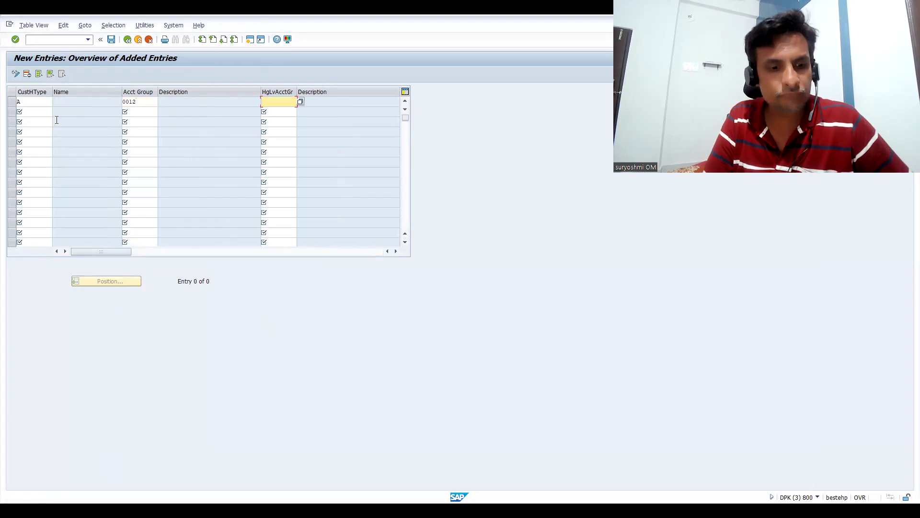
pyautogui.write('zi01')
pyautogui.press('Return')
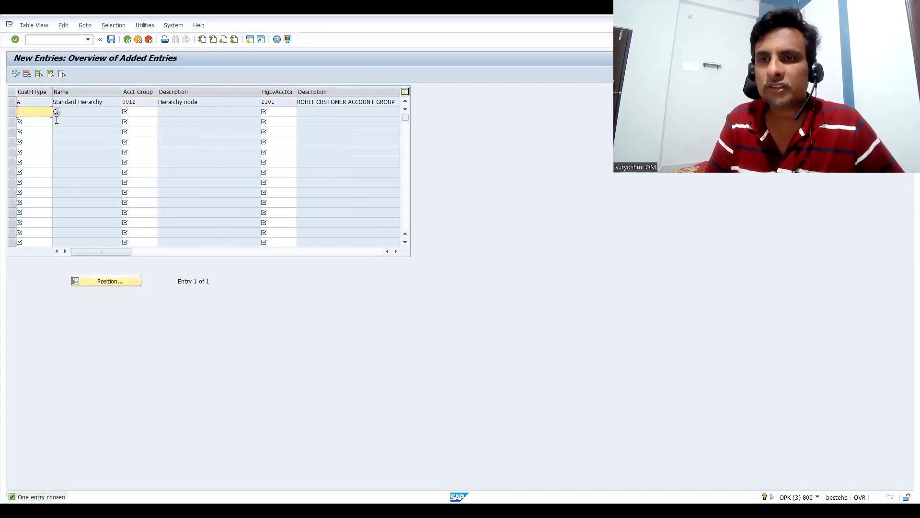
pyautogui.hotkey('ctrl', 's')
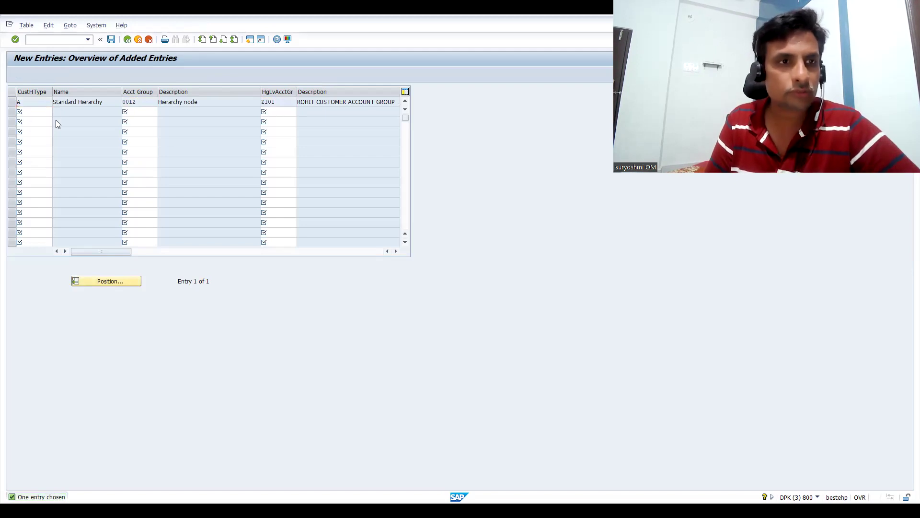
pyautogui.press('Return')
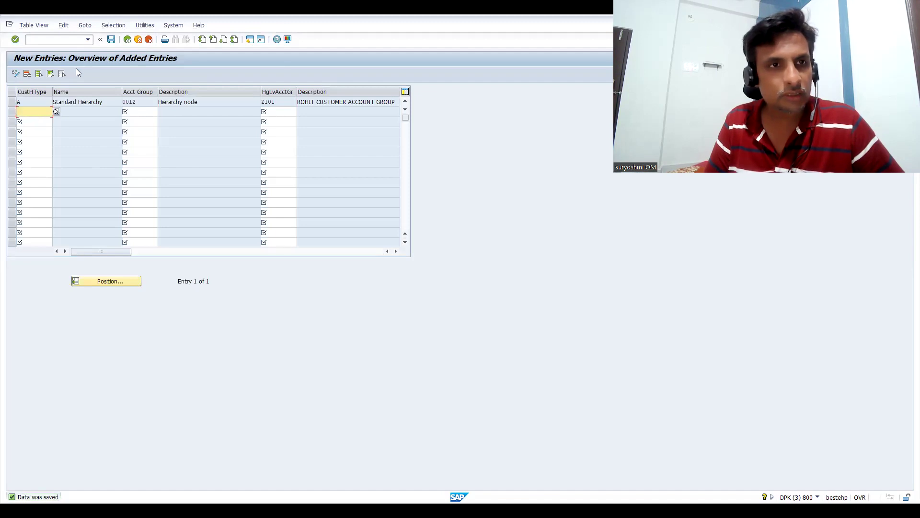
# Review the account group 0012 rows in the allowed account group assignments overview and return to the implementation guide
pyautogui.press('F3')
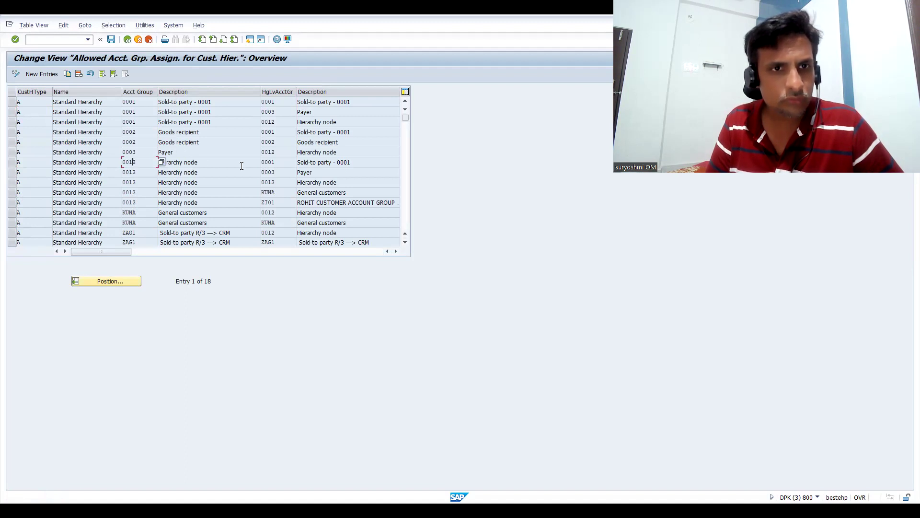
pyautogui.click(144, 202)
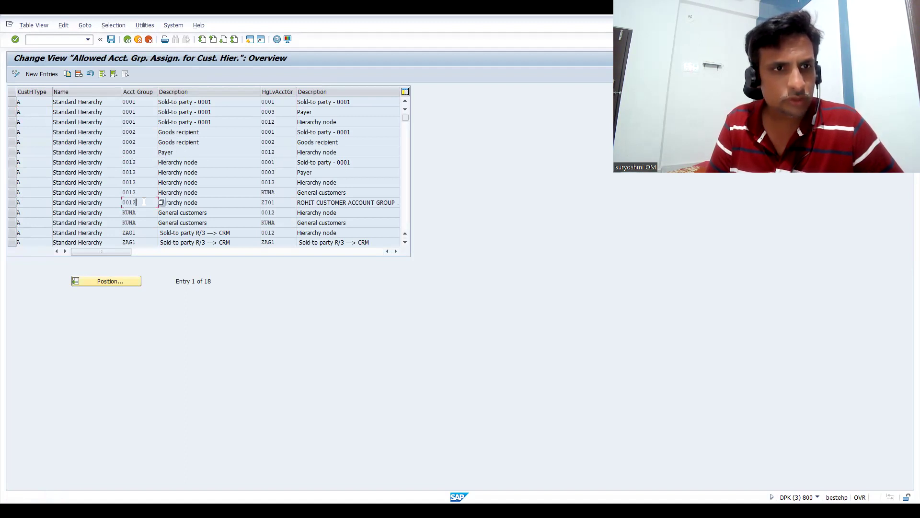
pyautogui.click(12, 184)
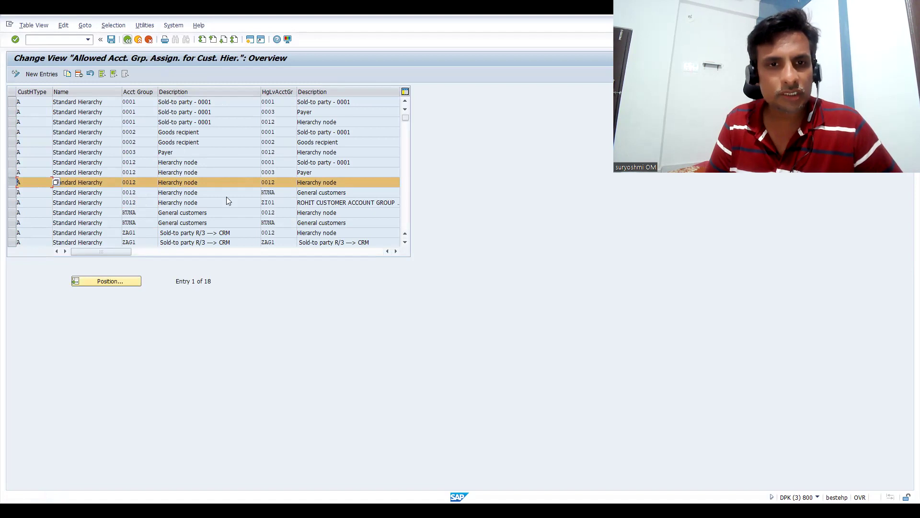
pyautogui.click(404, 222)
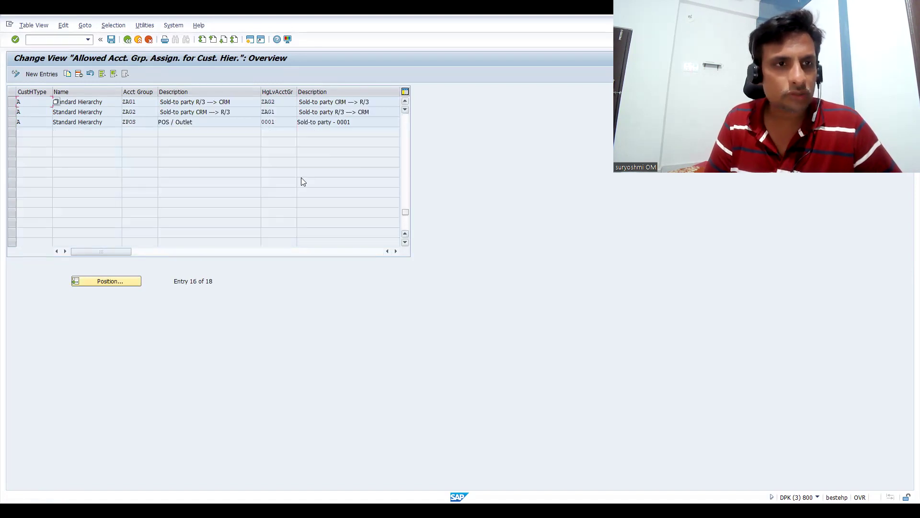
pyautogui.press('F3')
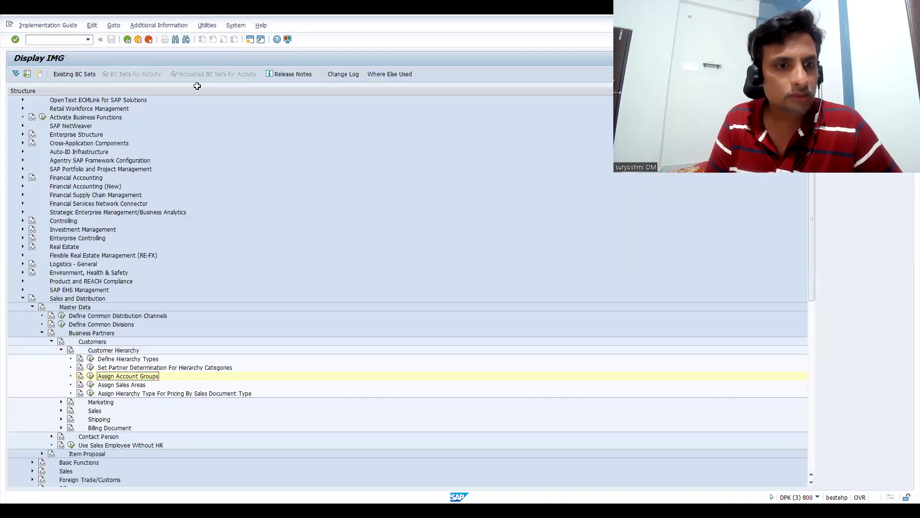
# Open Assign Sales Areas and create a new entry with hierarchy type A, sales organization ZI01, distribution channel J1 and division X1
pyautogui.click(89, 385)
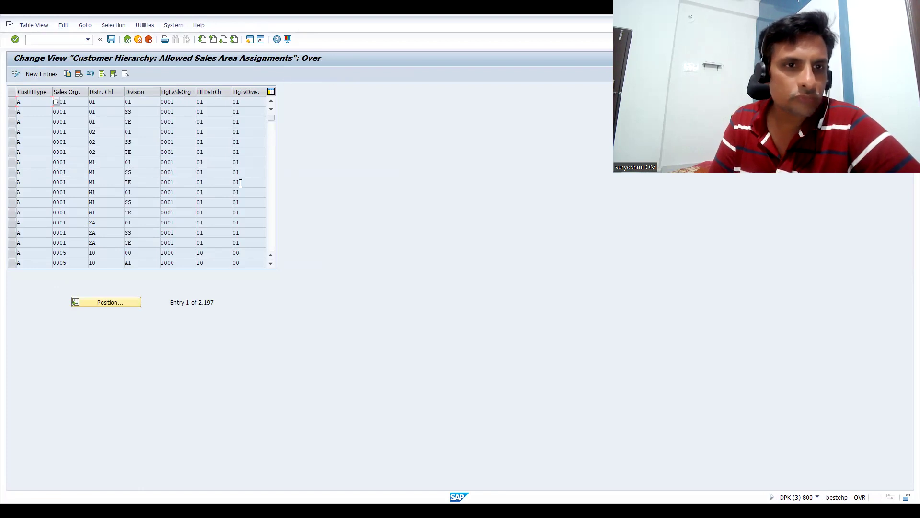
pyautogui.click(273, 234)
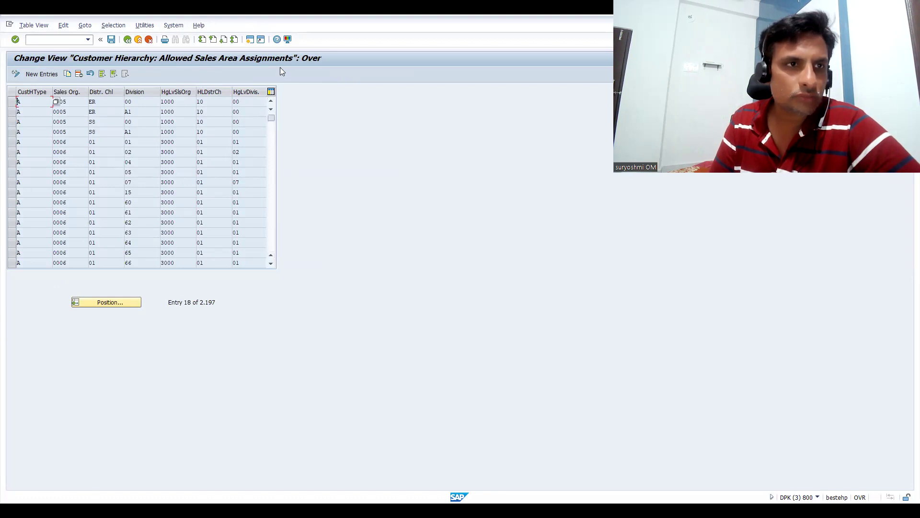
pyautogui.click(44, 75)
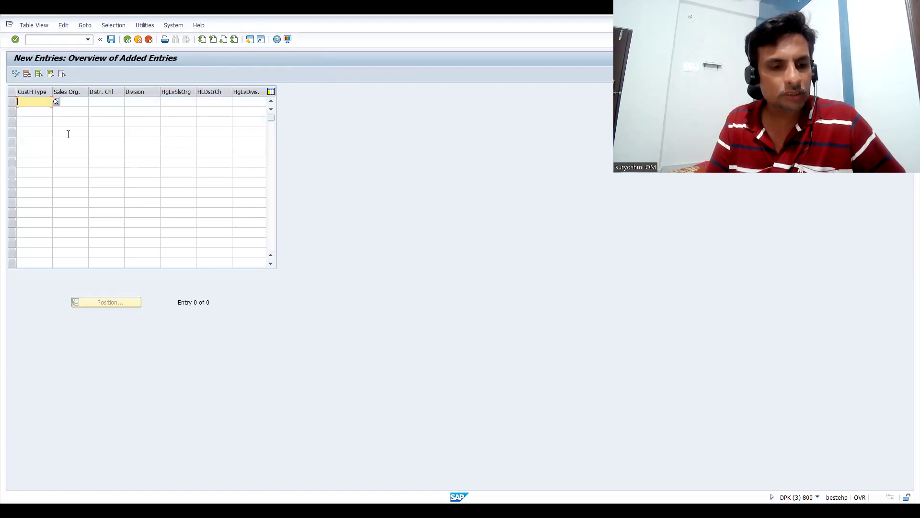
pyautogui.write('a')
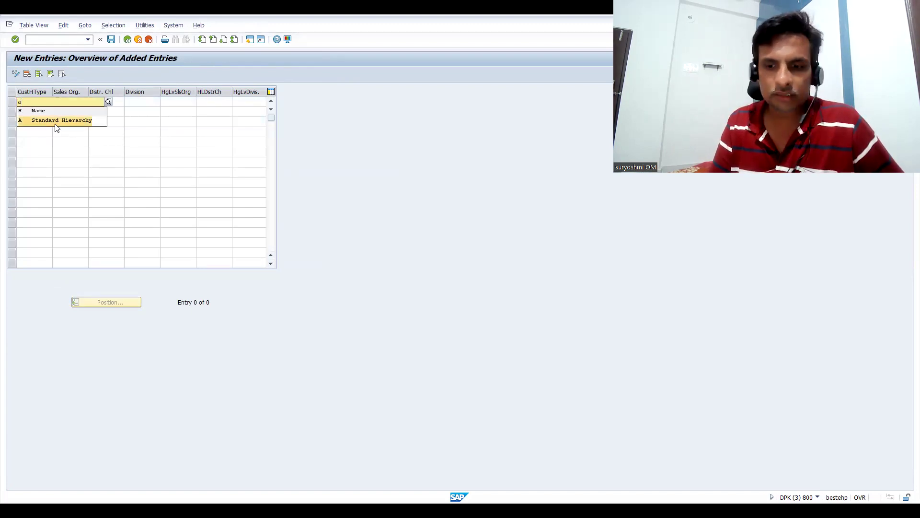
pyautogui.click(55, 123)
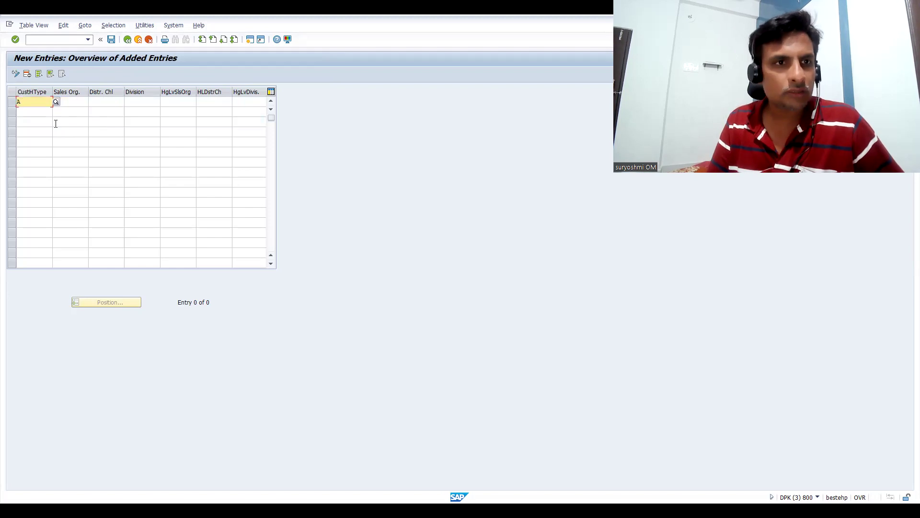
pyautogui.click(76, 102)
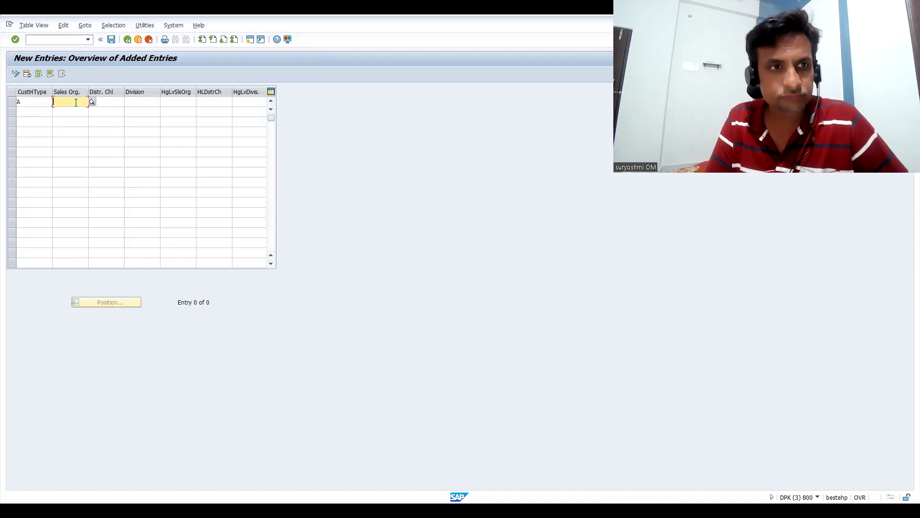
pyautogui.write('zi01')
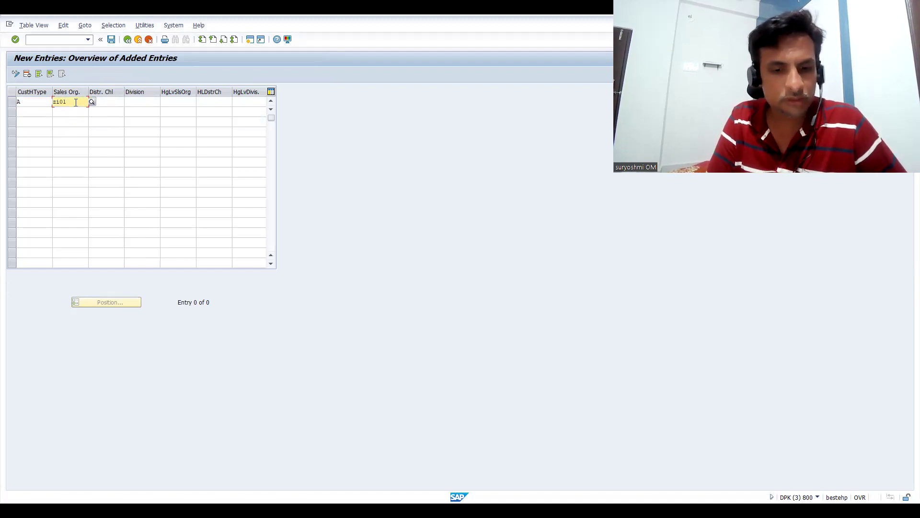
pyautogui.press('Tab')
pyautogui.write('j1')
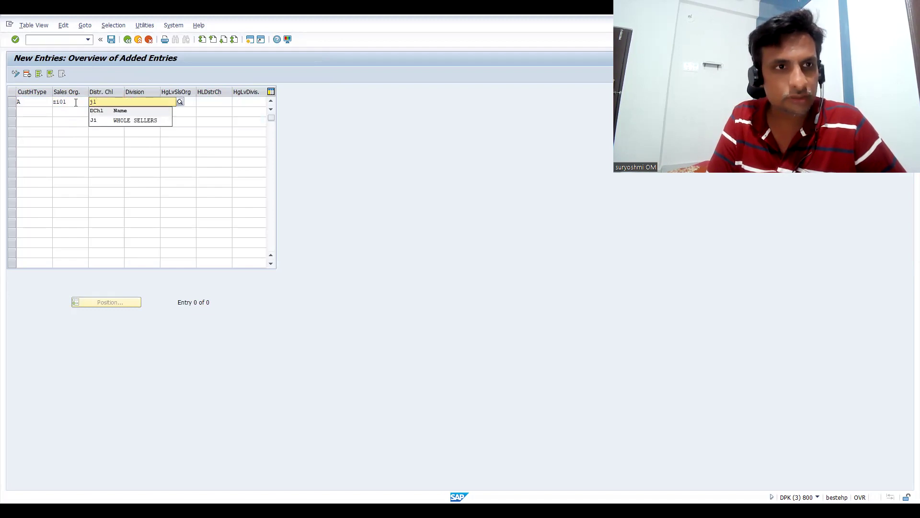
pyautogui.press('Tab')
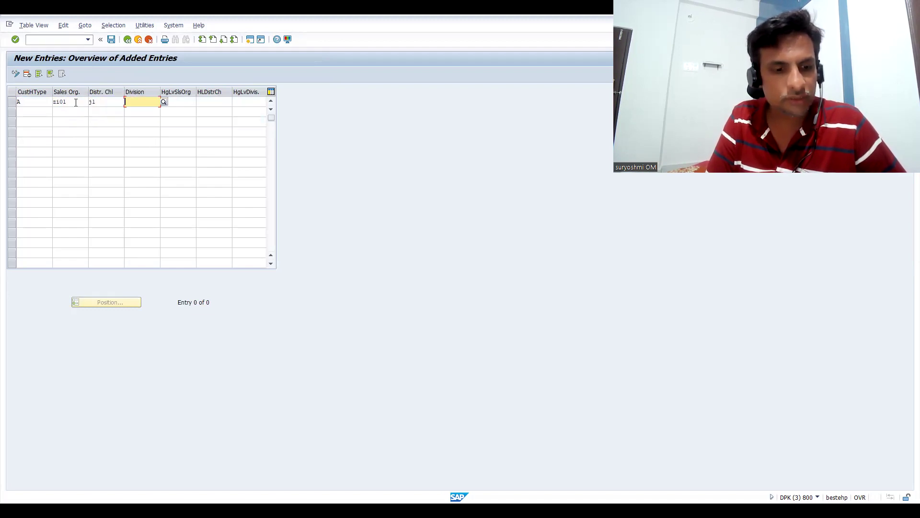
pyautogui.write('x1')
pyautogui.press('Tab')
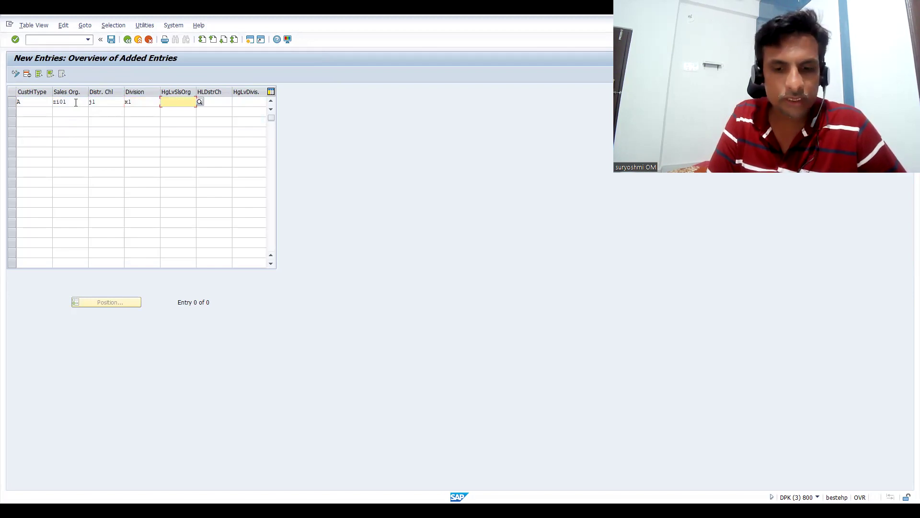
# Set the entry's higher-level sales organization to ZI01, higher-level distribution channel to J1 and higher-level division to X1
pyautogui.write('zi01')
pyautogui.press('Tab')
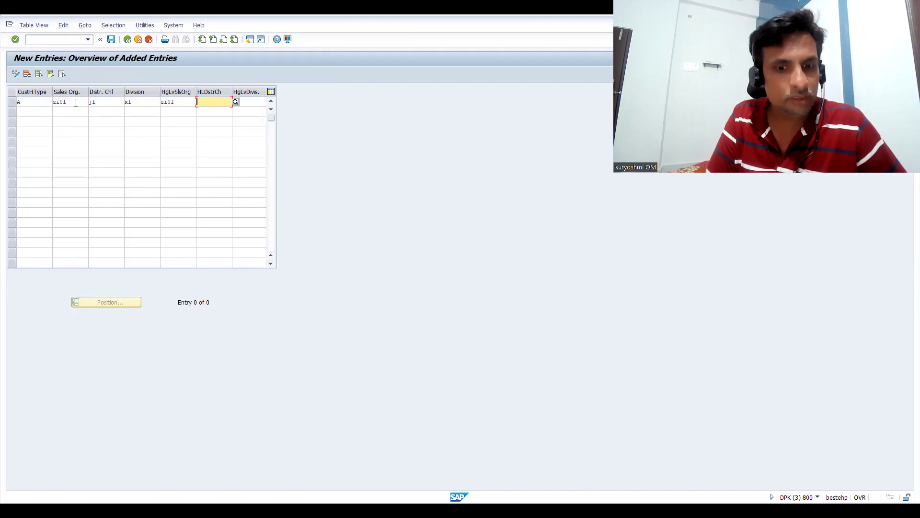
pyautogui.write('j1')
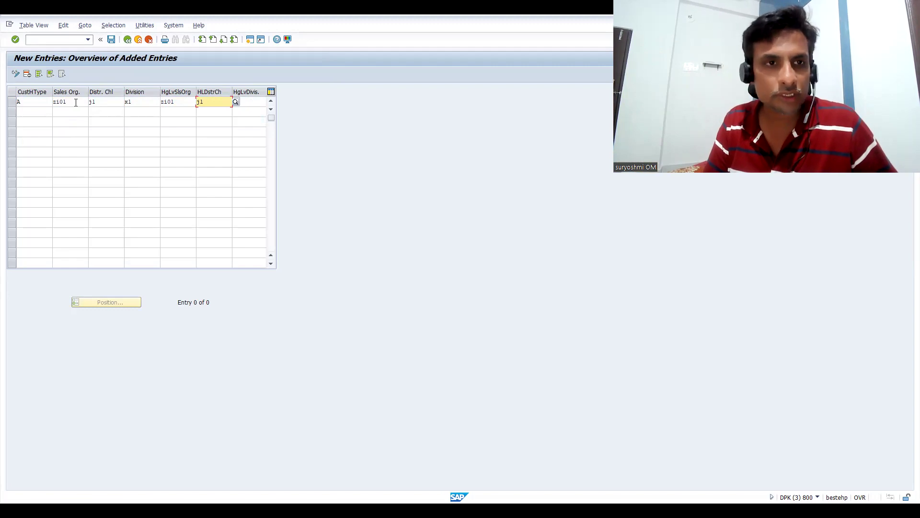
pyautogui.press('Tab')
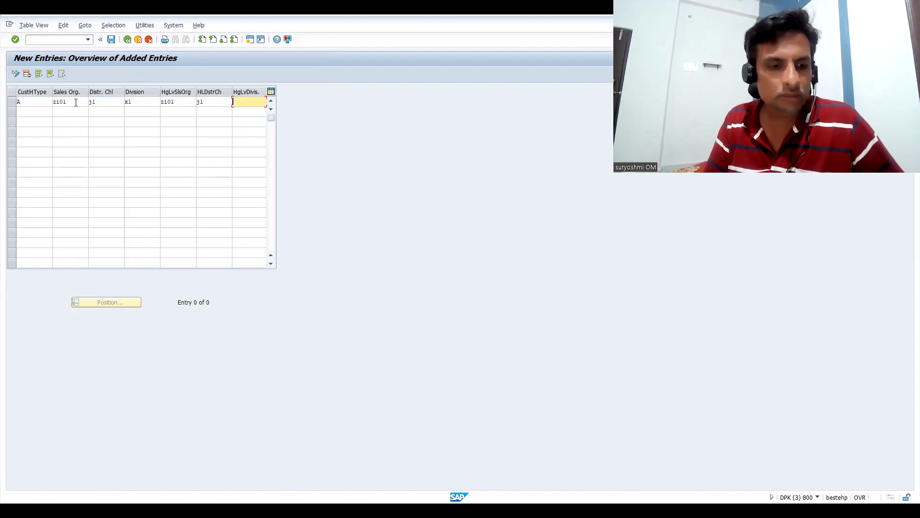
pyautogui.write('x1')
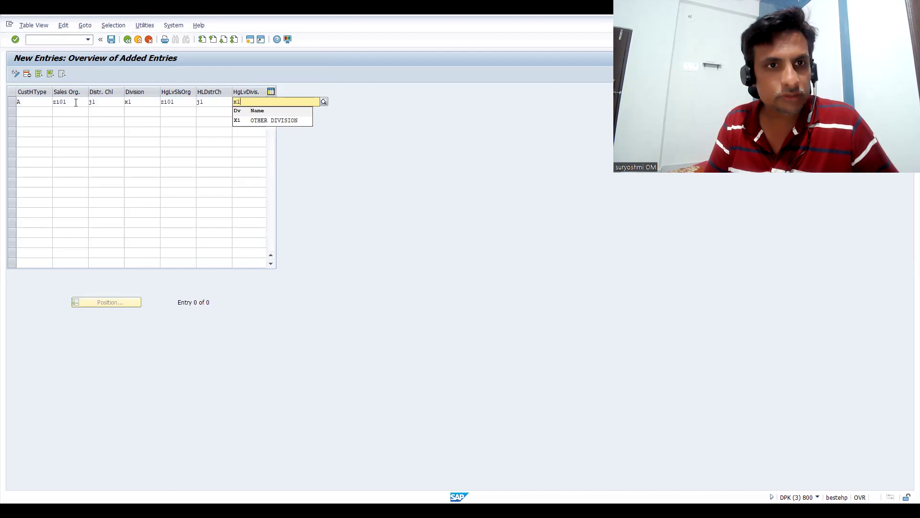
pyautogui.press('Tab')
# Save the sales area assignment under the proposed customizing request and return to the implementation guide
pyautogui.press('Return')
pyautogui.hotkey('ctrl', 's')
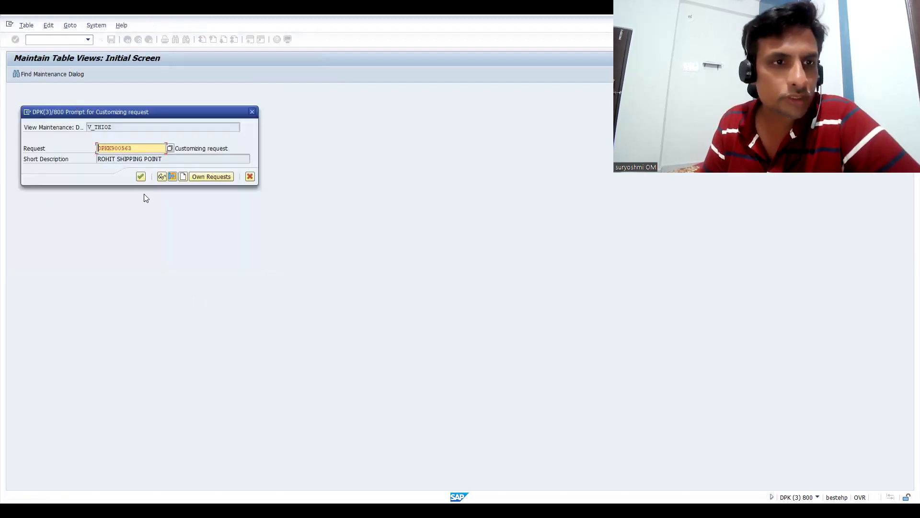
pyautogui.click(139, 179)
pyautogui.press('F3')
pyautogui.press('F3')
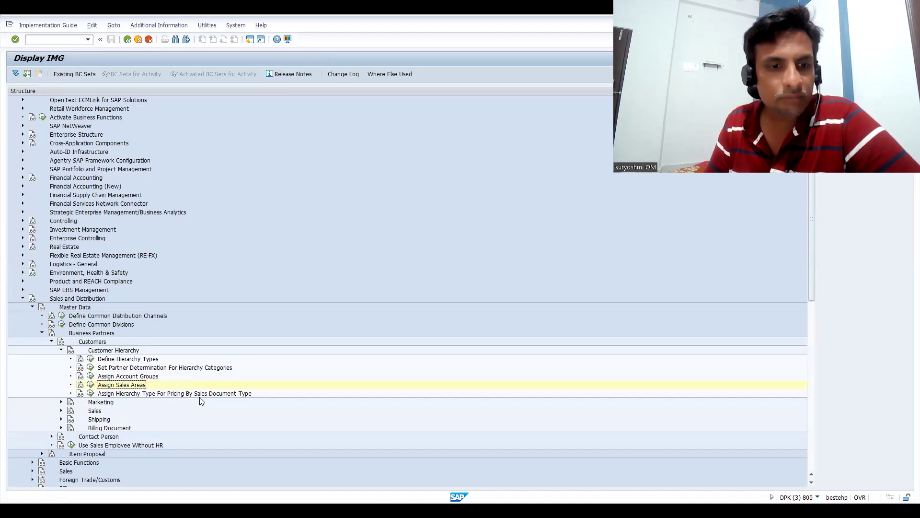
# Open Assign Hierarchy Type For Pricing By Sales Document Type and look up the settings for document types OR and ZOR
pyautogui.click(89, 395)
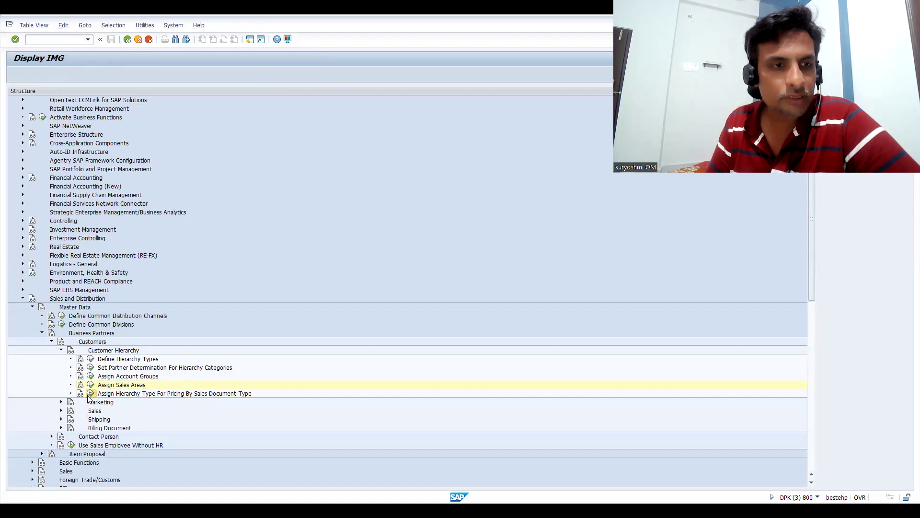
pyautogui.click(101, 302)
pyautogui.write('zp')
pyautogui.press('BackSpace')
pyautogui.press('BackSpace')
pyautogui.write('or')
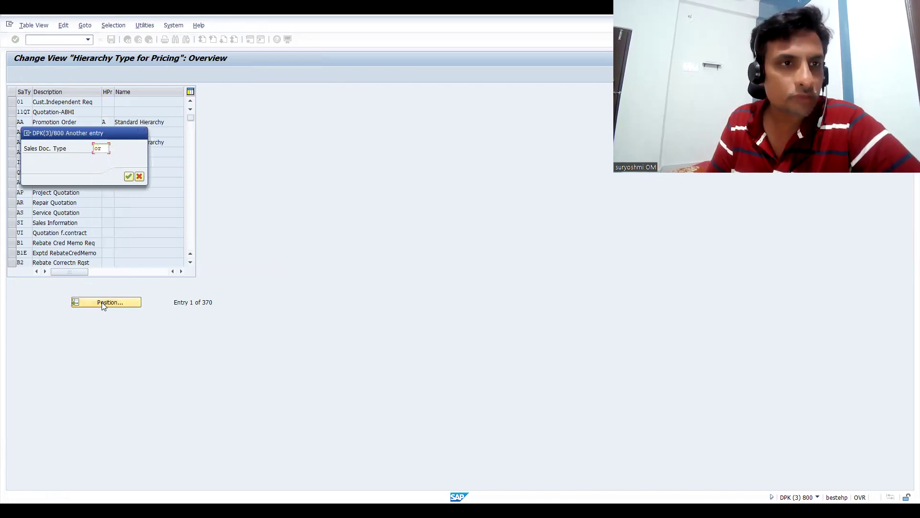
pyautogui.press('Return')
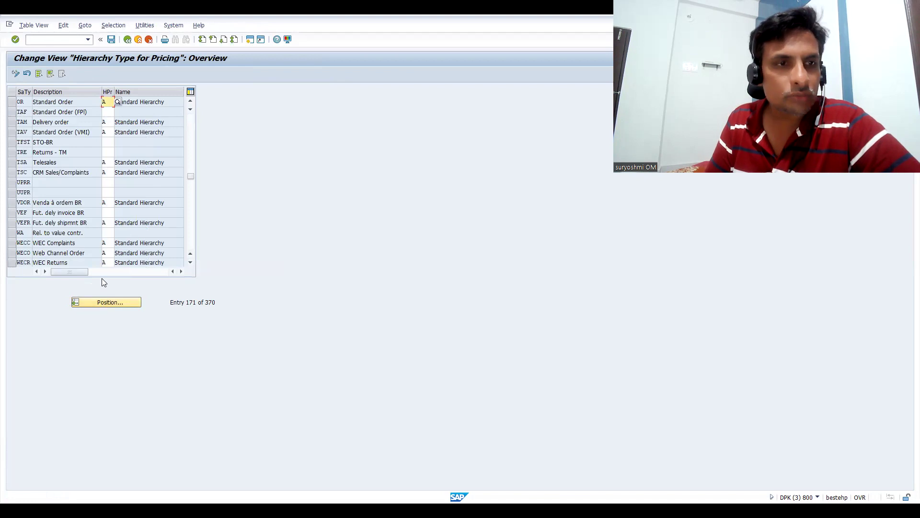
pyautogui.click(126, 303)
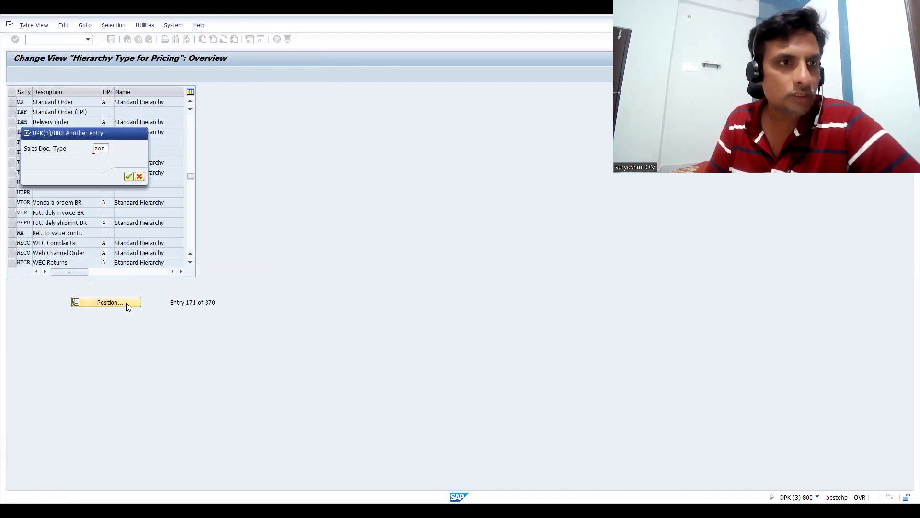
pyautogui.press('Return')
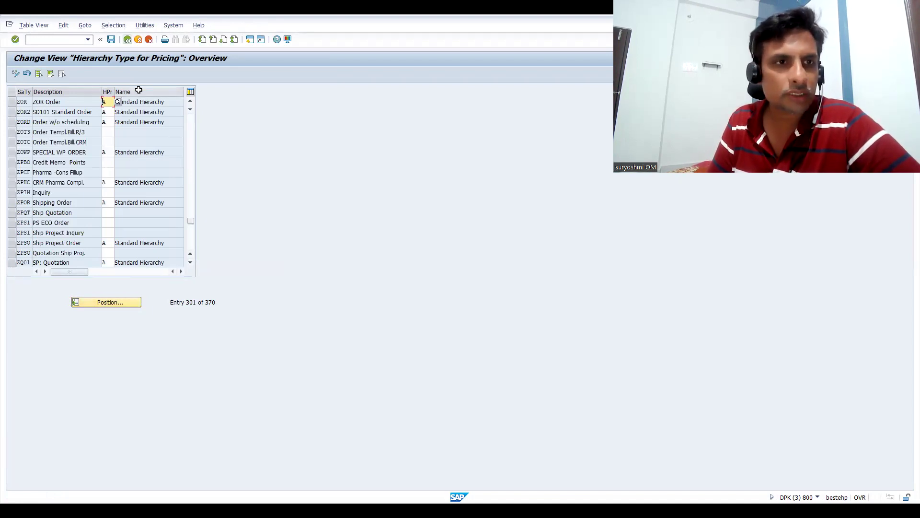
# Return to the implementation guide and read the Assign Sales Areas documentation on linking sales areas and creating customer hierarchies, then close it
pyautogui.press('F3')
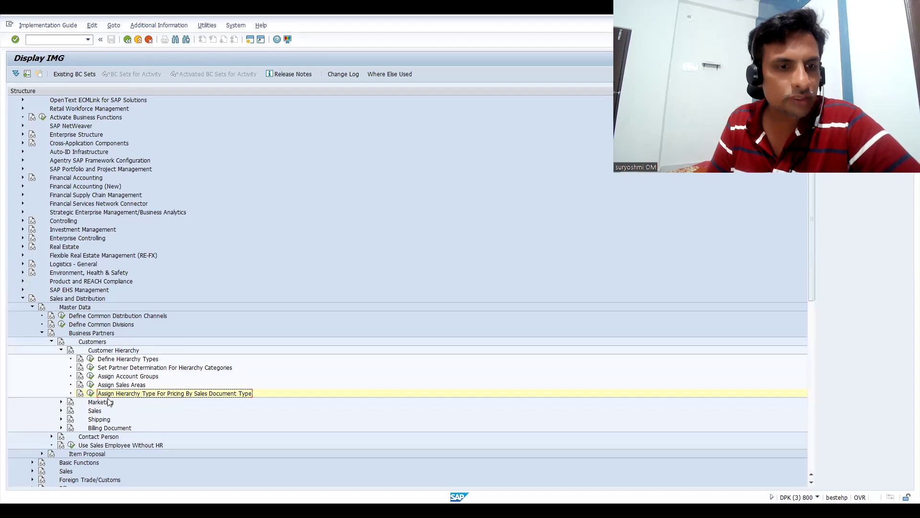
pyautogui.click(80, 386)
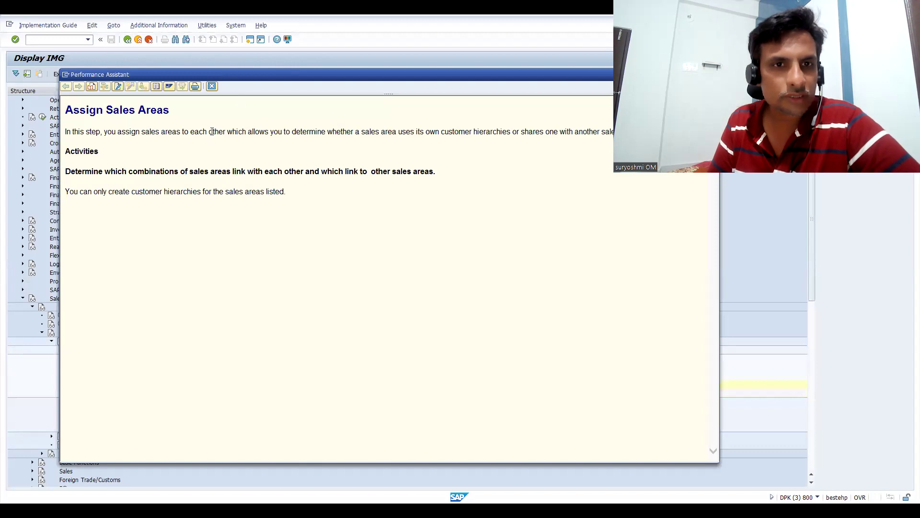
pyautogui.hotkey('alt', 'Tab')
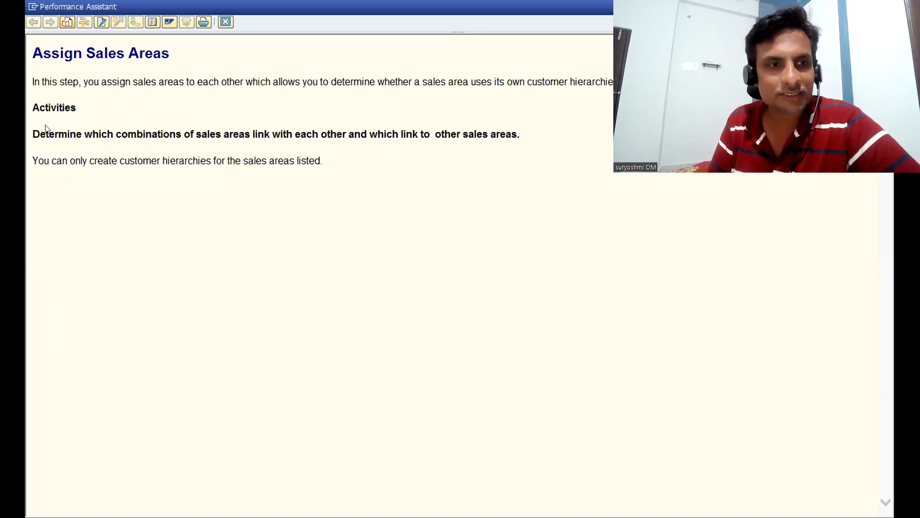
pyautogui.moveTo(33, 131); pyautogui.dragTo(504, 159)
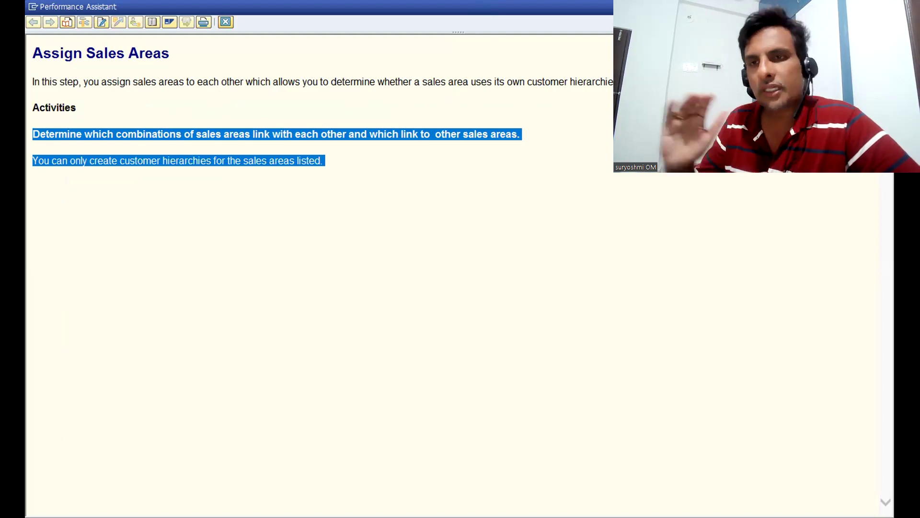
pyautogui.press('Escape')
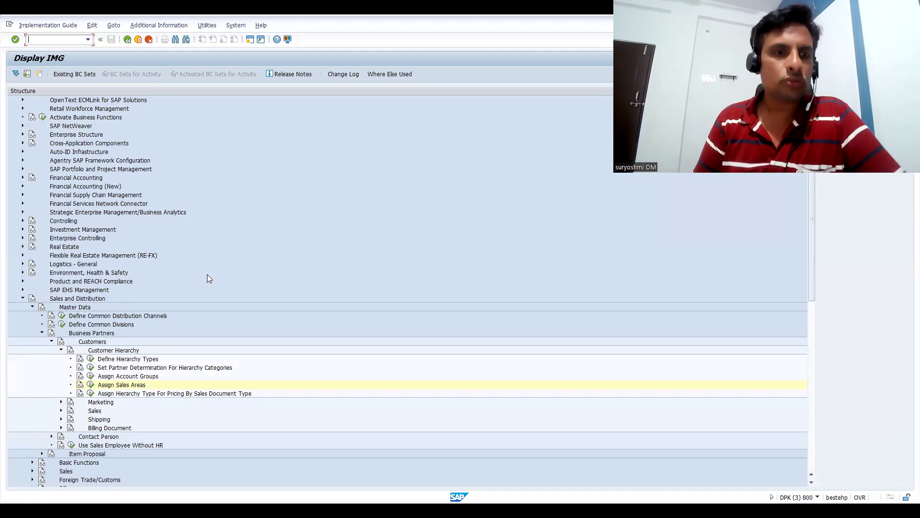
# Collapse the Customer Hierarchy, Customers, Business Partners, Master Data and Sales and Distribution nodes in the implementation guide
pyautogui.click(60, 349)
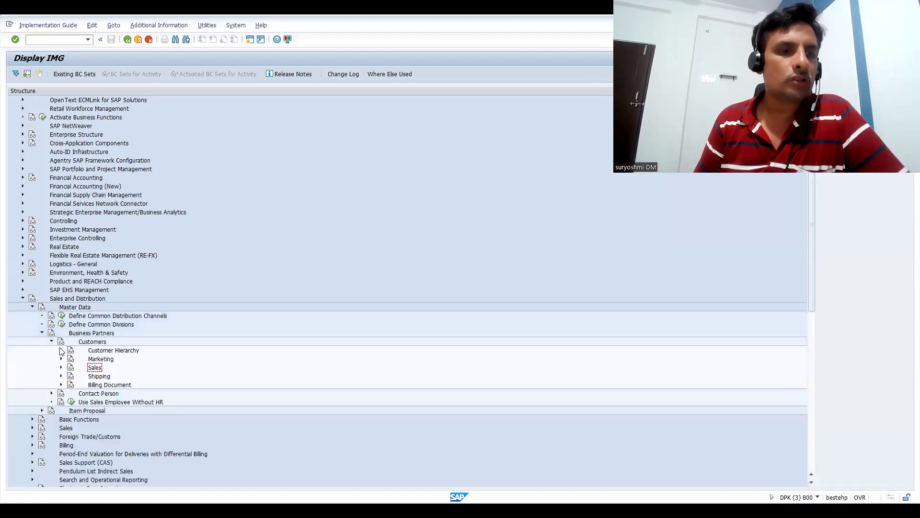
pyautogui.click(52, 342)
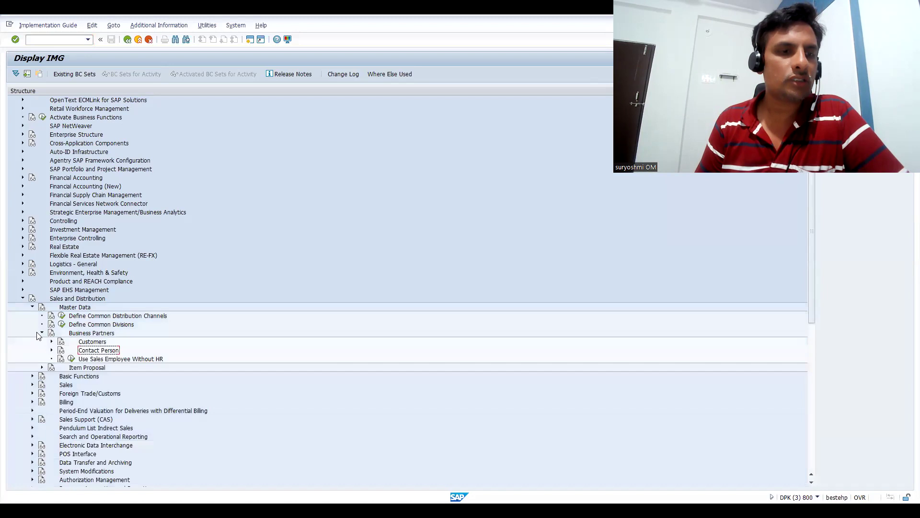
pyautogui.click(41, 333)
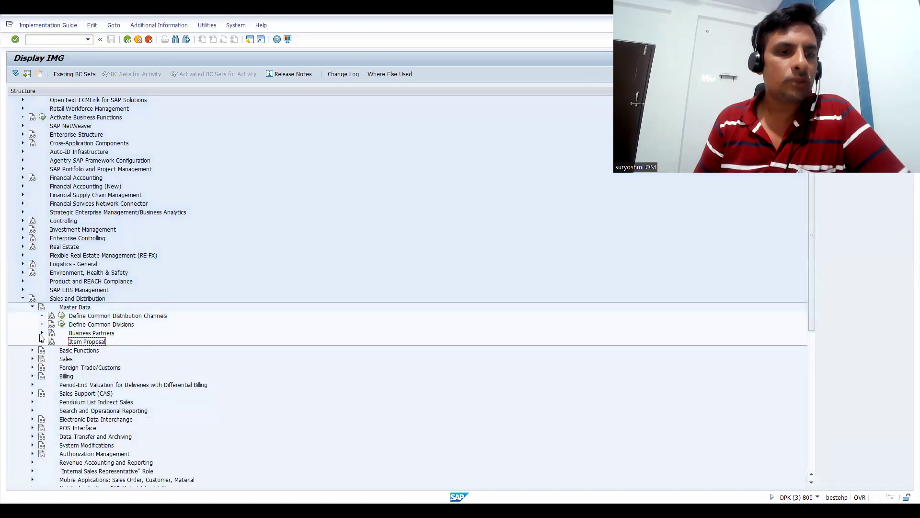
pyautogui.click(31, 308)
pyautogui.click(21, 299)
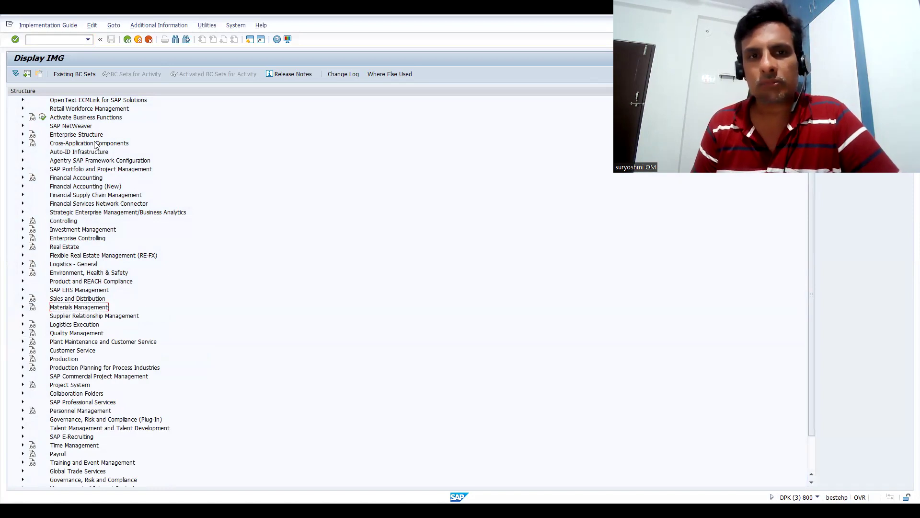
# Switch to the customer hierarchy slide show, view the VDH1N transaction code slide and go back to the title slide
pyautogui.hotkey('alt', 'Tab')
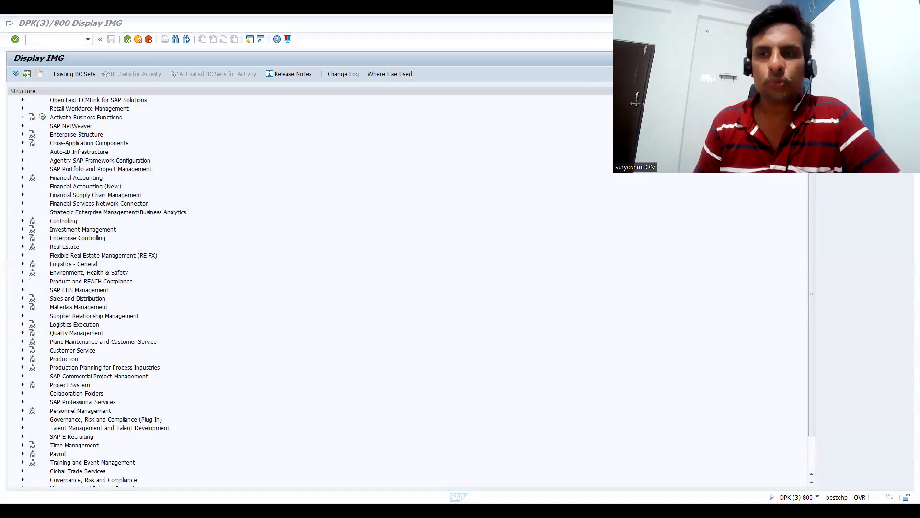
pyautogui.hotkey('alt', 'Tab')
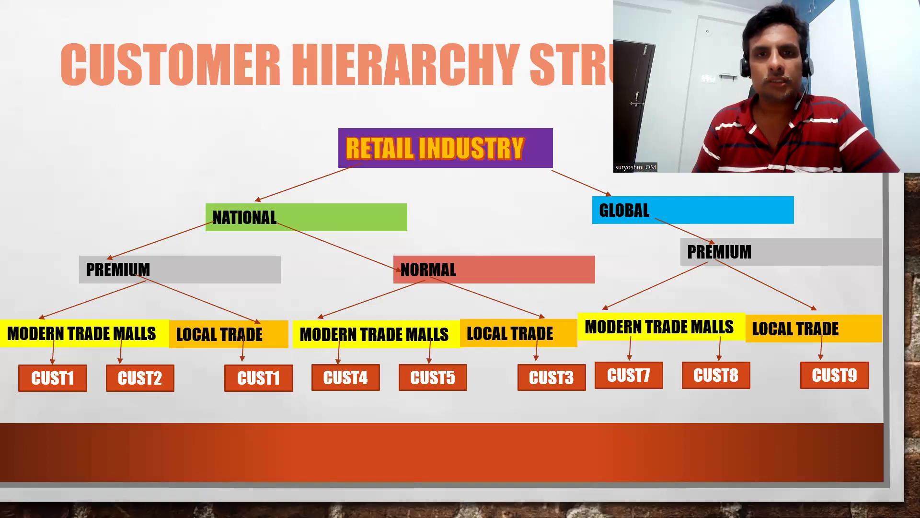
pyautogui.click(492, 101)
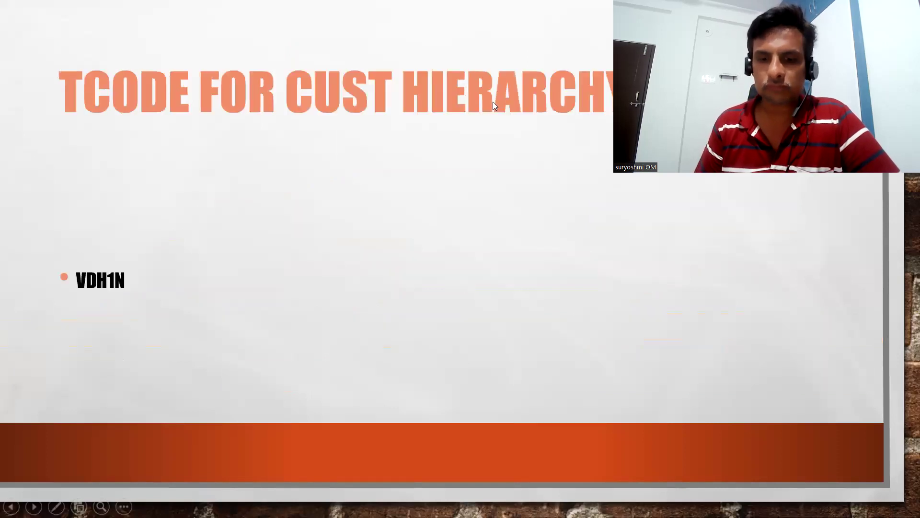
pyautogui.press('Left')
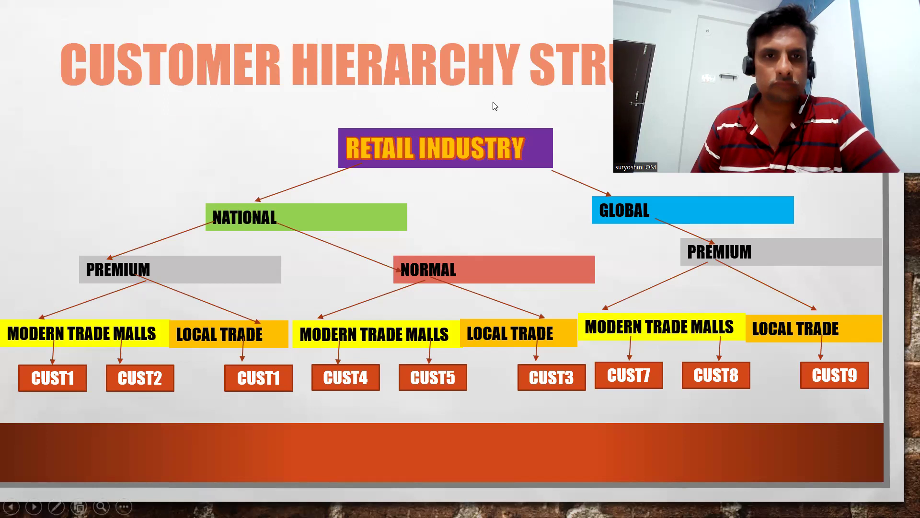
pyautogui.press('Left')
pyautogui.press('Left')
pyautogui.press('Left')
pyautogui.press('Left')
pyautogui.press('Left')
pyautogui.press('Left')
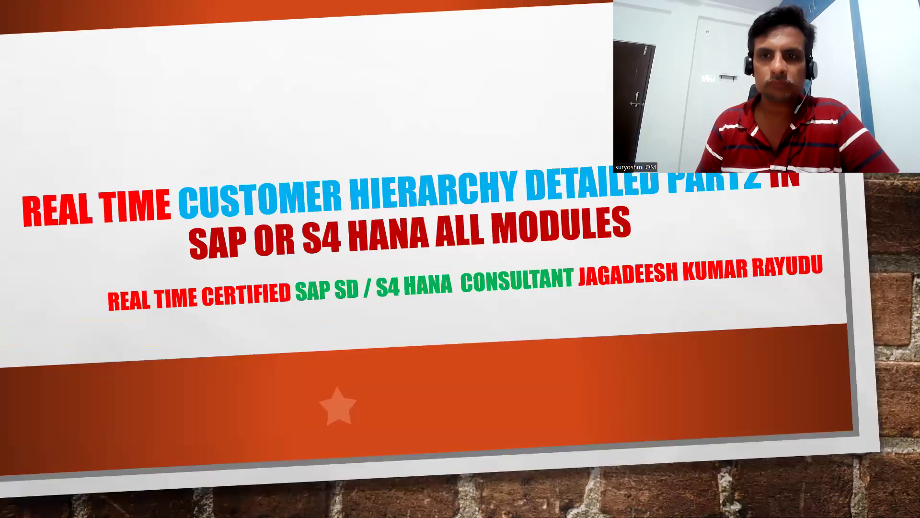